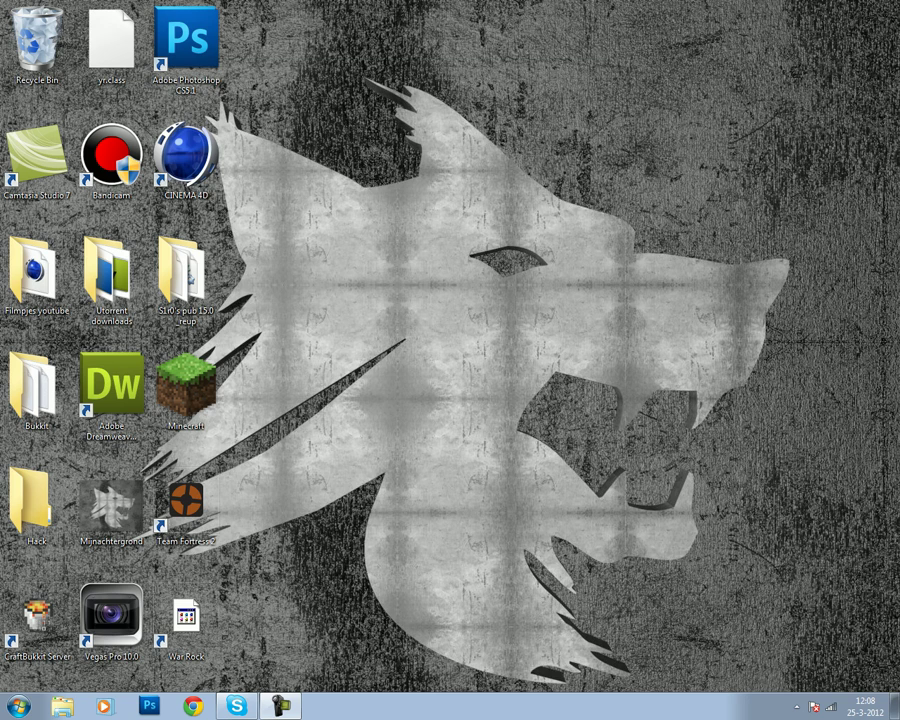
- Delete the Hack folder from the desktop and auto-arrange the remaining icons
drag(306, 644, 2, 5)
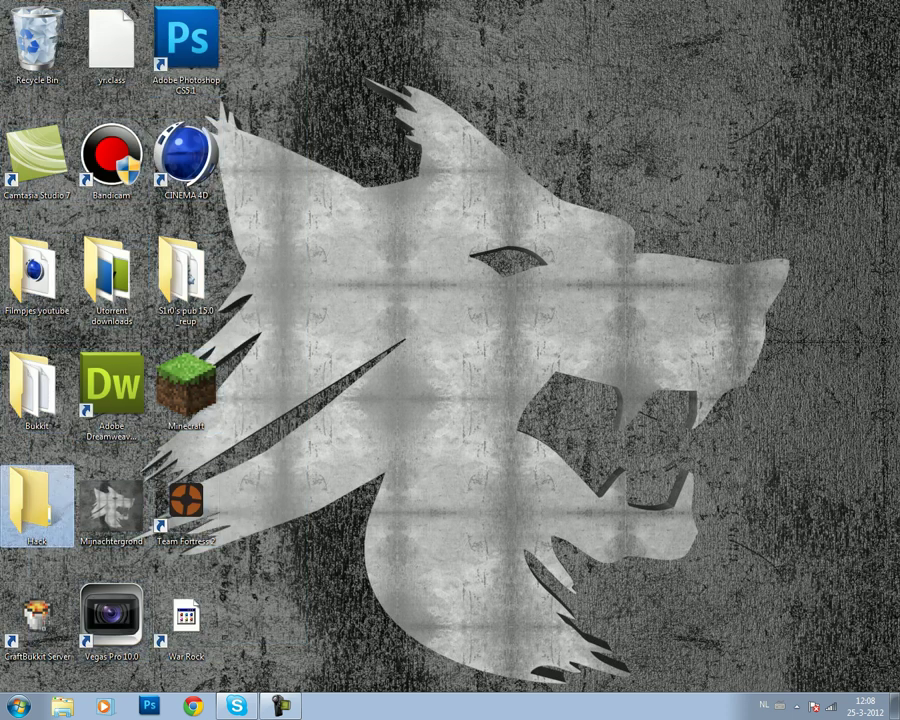
right_click(18, 492)
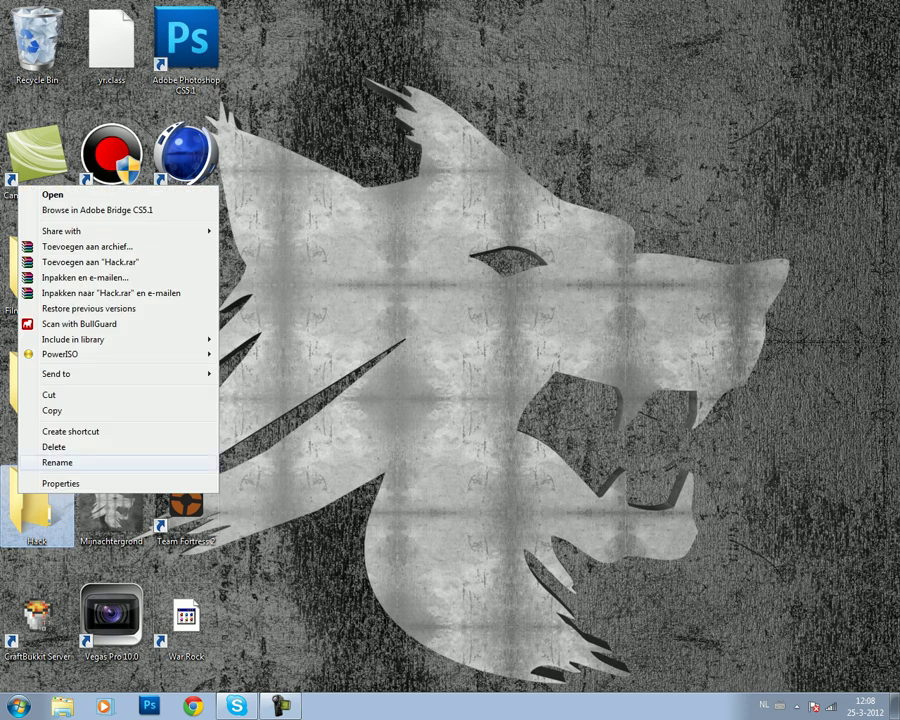
click(53, 447)
key(Return)
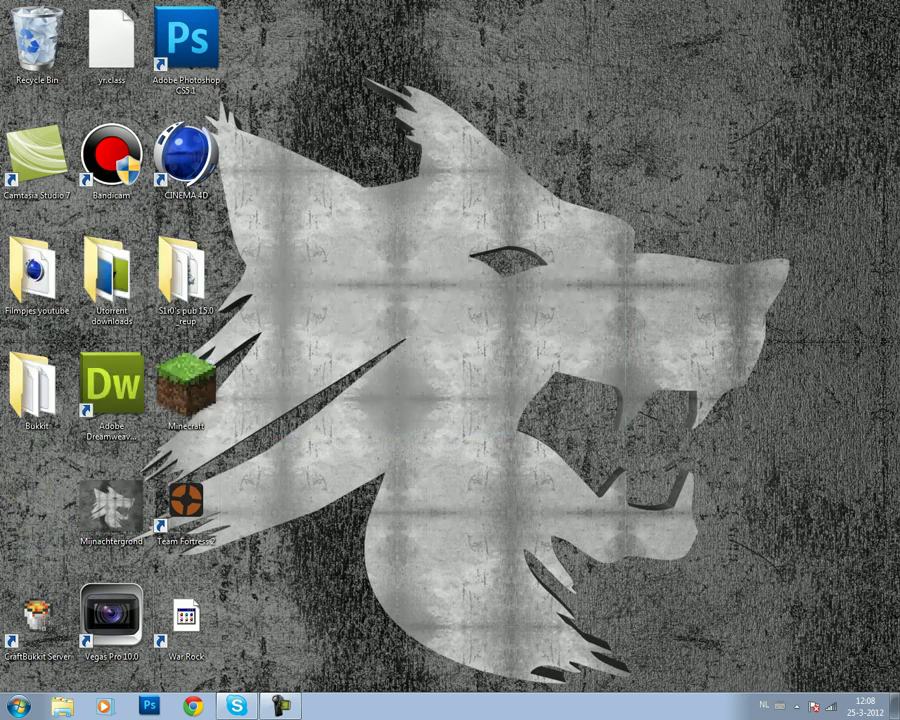
drag(345, 650, 10, 10)
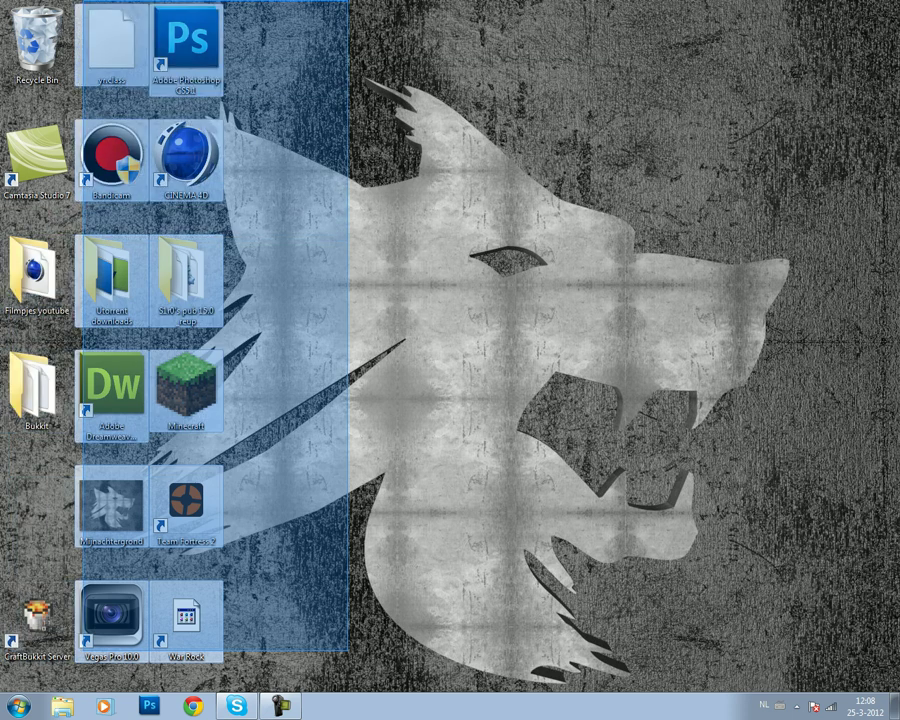
key(F5)
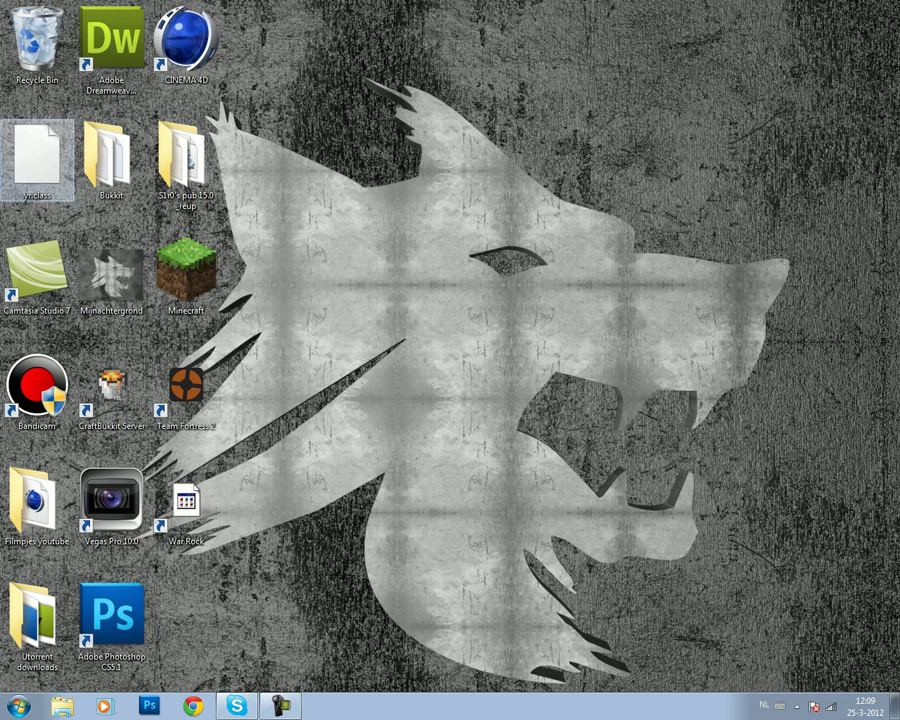
- Look inside the Filmpjes youtube folder and its De filmpjes subfolder, then close the window
double_click(37, 500)
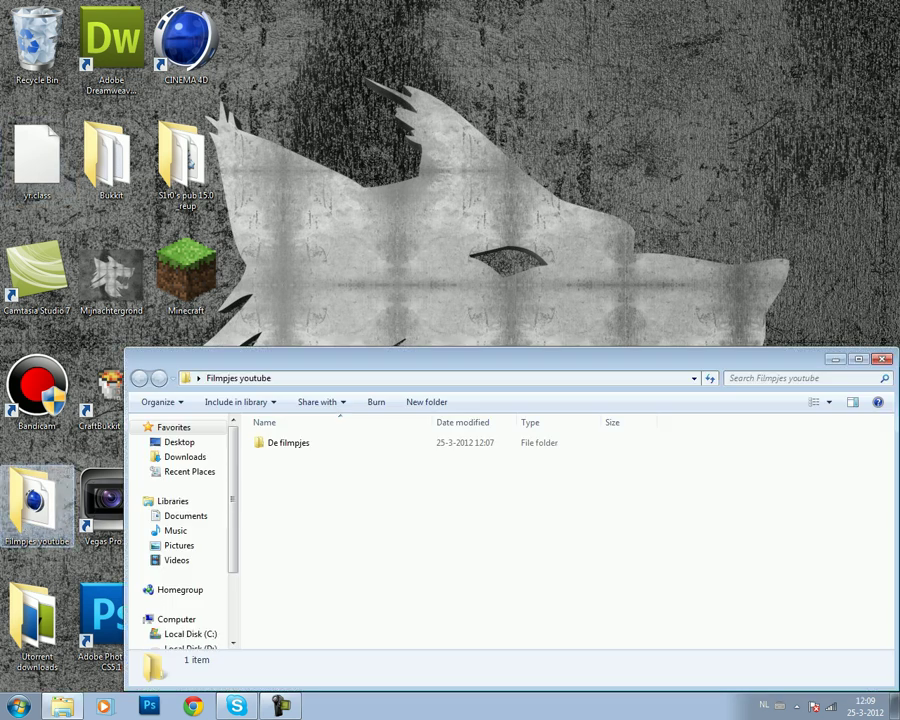
double_click(288, 442)
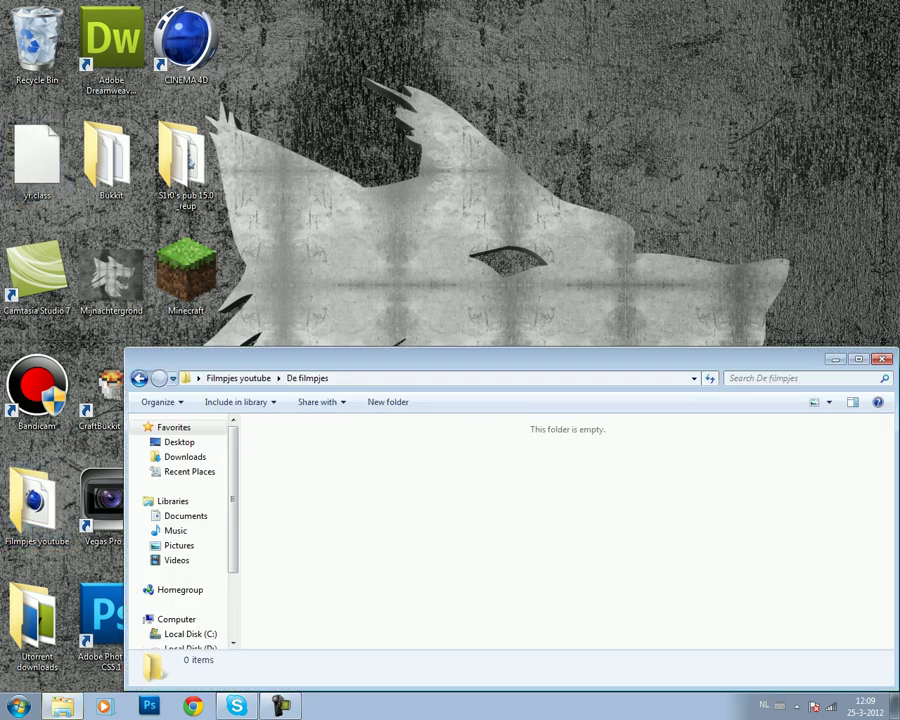
key(BackSpace)
key(alt+F4)
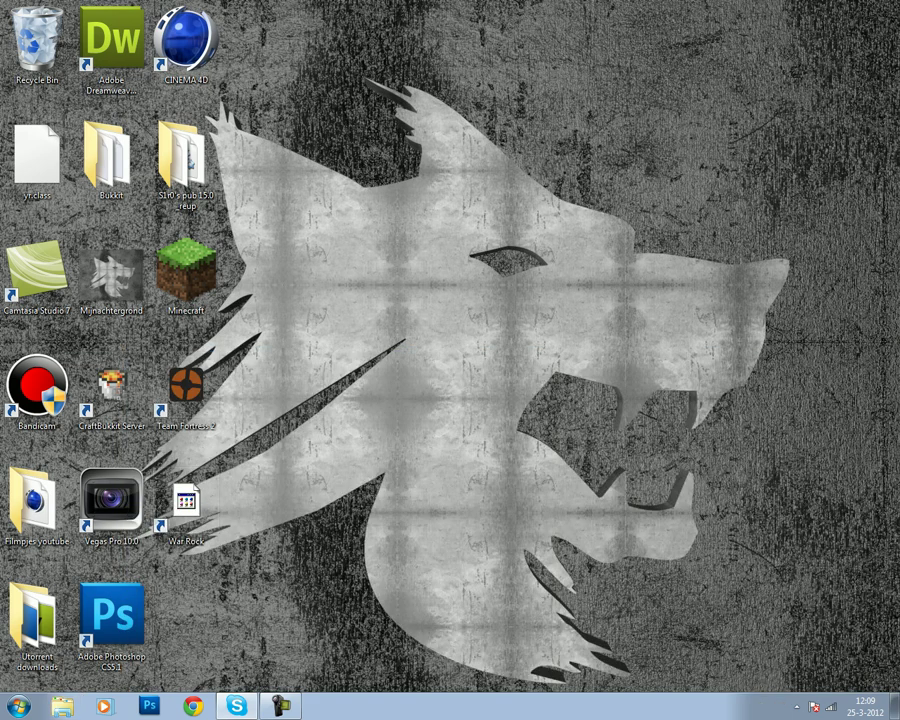
- Launch CINEMA 4D Studio from its desktop shortcut to an empty Untitled 1 scene
click(187, 45)
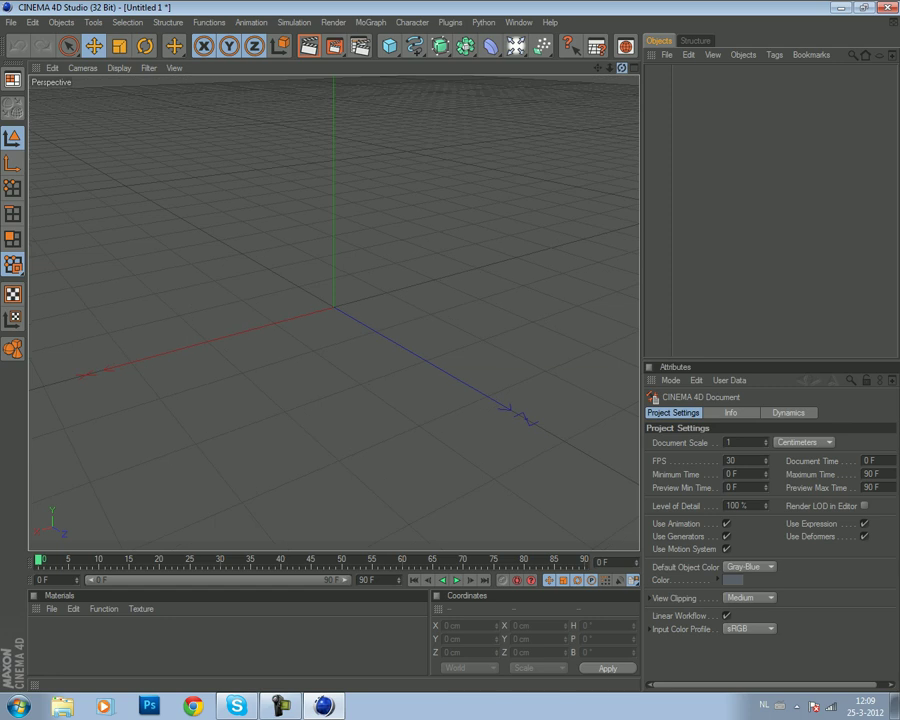
- Add a 2000 by 2000 cm Floor object, zoom out, and render a preview
click(516, 46)
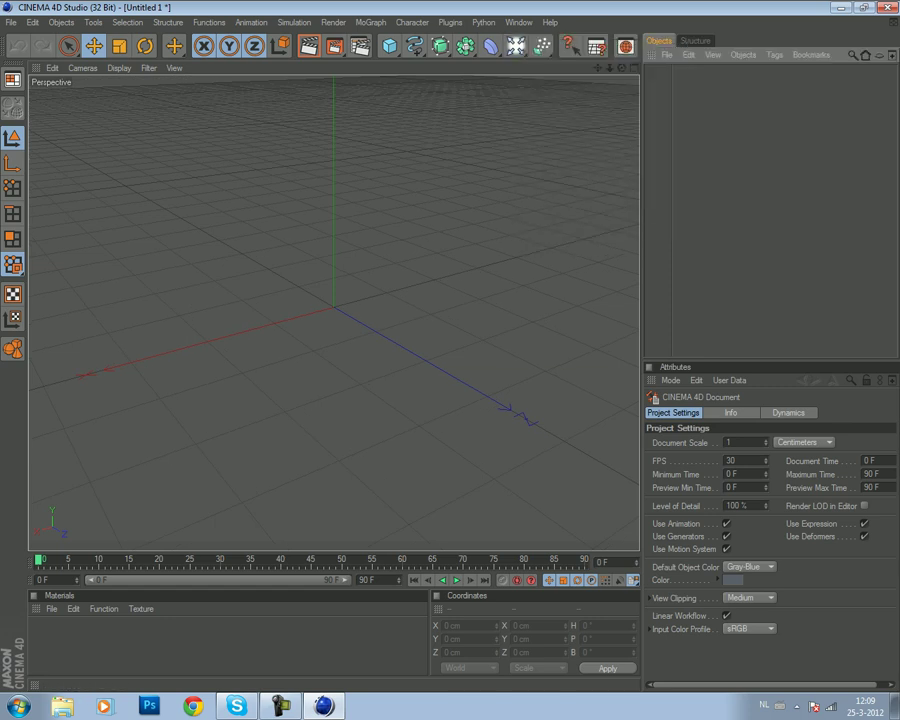
click(389, 46)
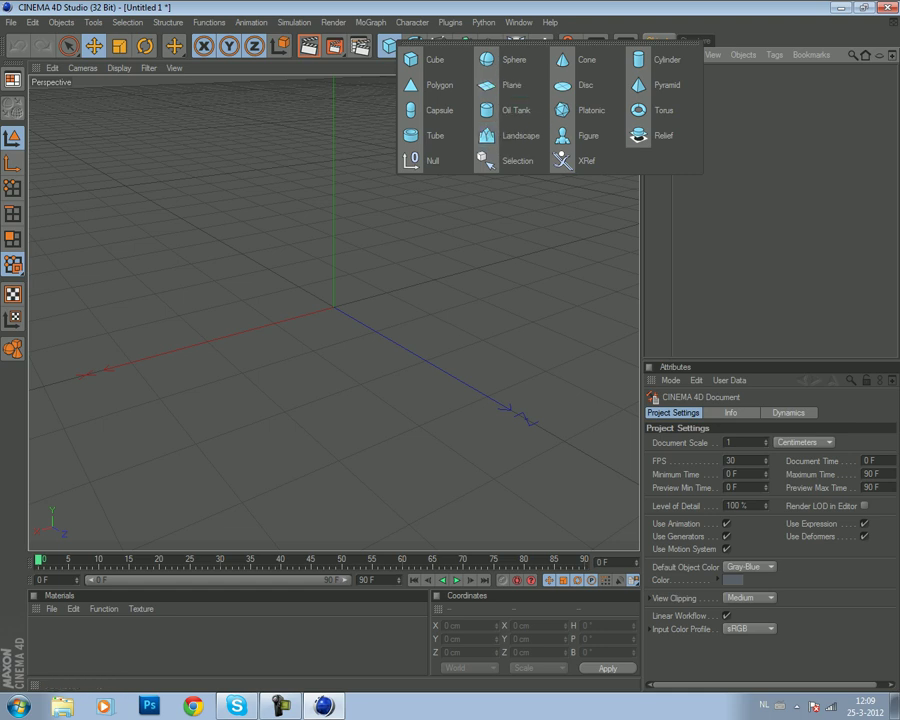
click(516, 46)
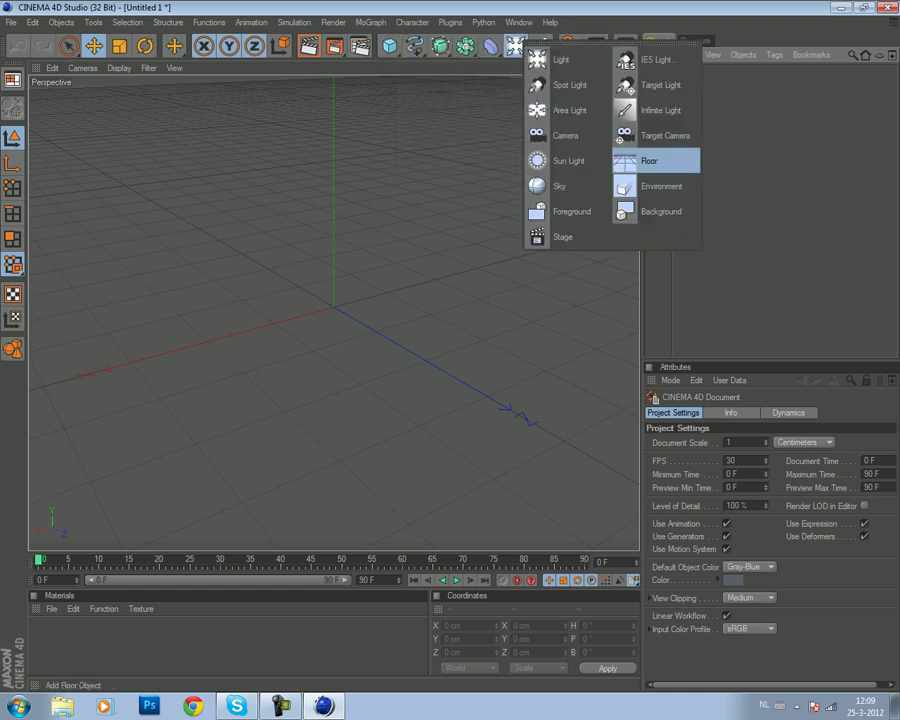
click(640, 161)
scroll(333, 310, down, 2)
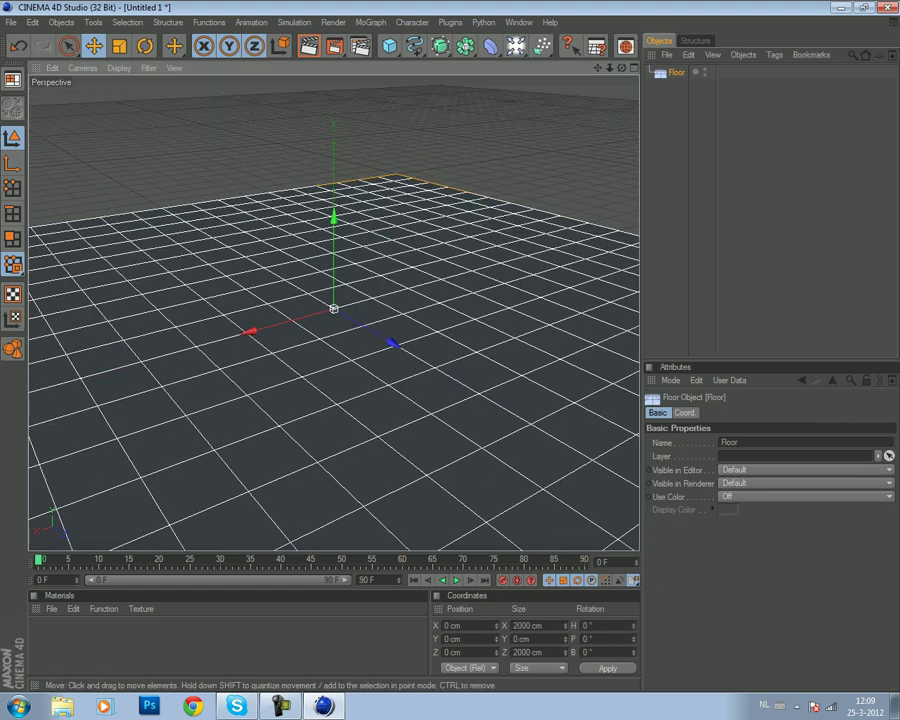
scroll(333, 310, down, 2)
scroll(333, 310, down, 2)
scroll(333, 310, down, 2)
click(309, 46)
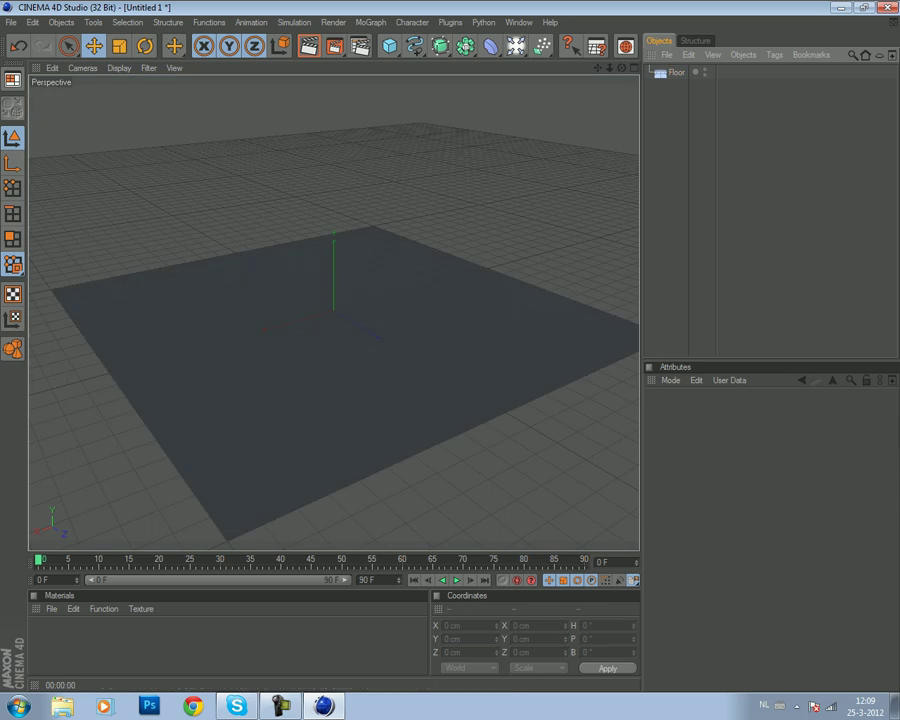
- Create a black material (R 0, G 0, B 0) and apply it to the Floor
double_click(200, 650)
double_click(44, 636)
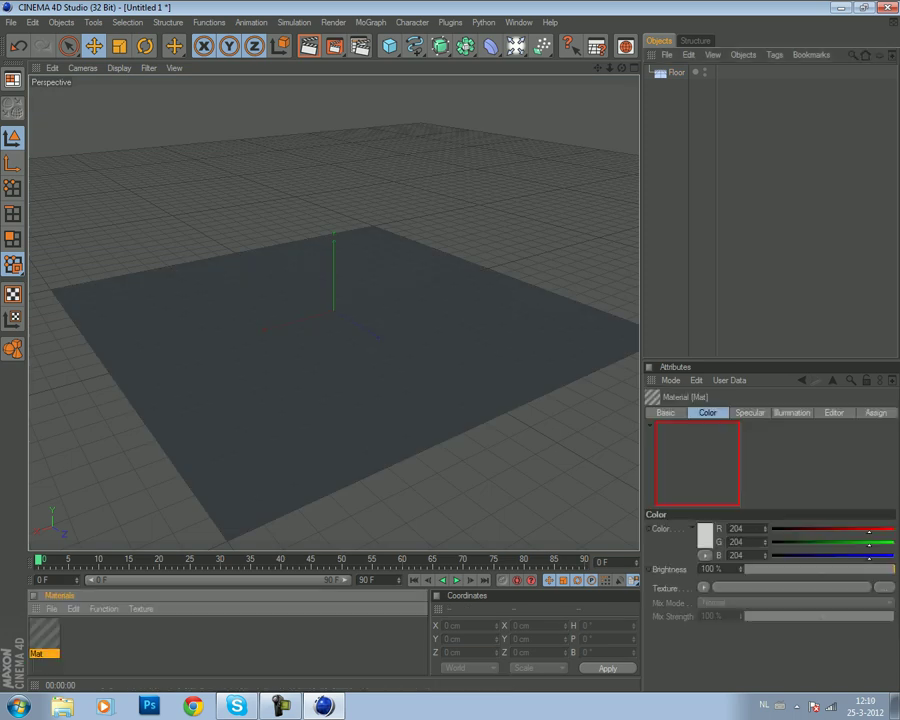
click(365, 150)
click(290, 194)
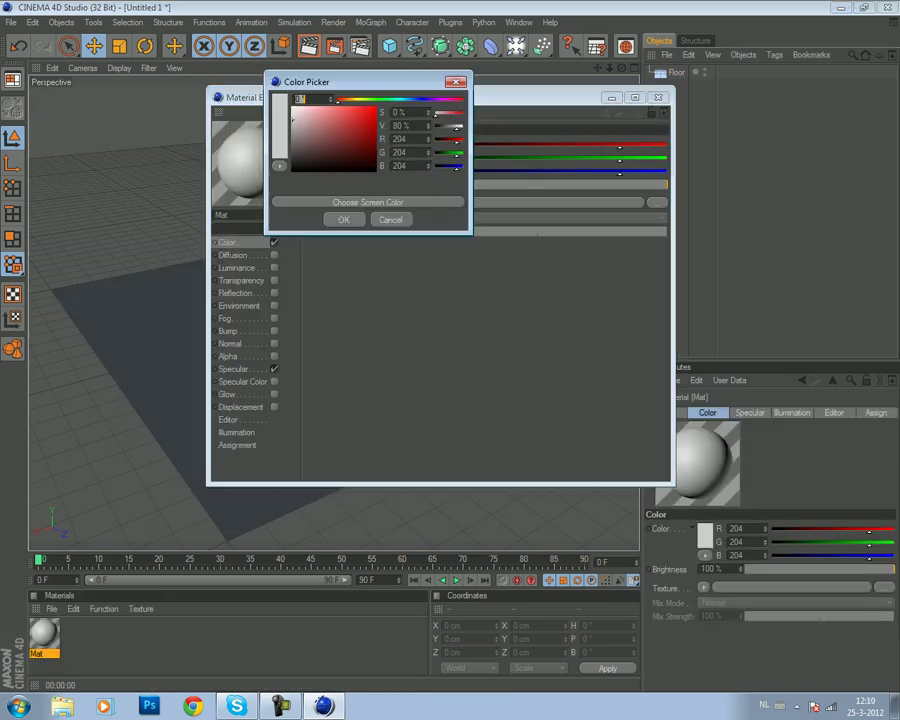
click(340, 218)
click(658, 97)
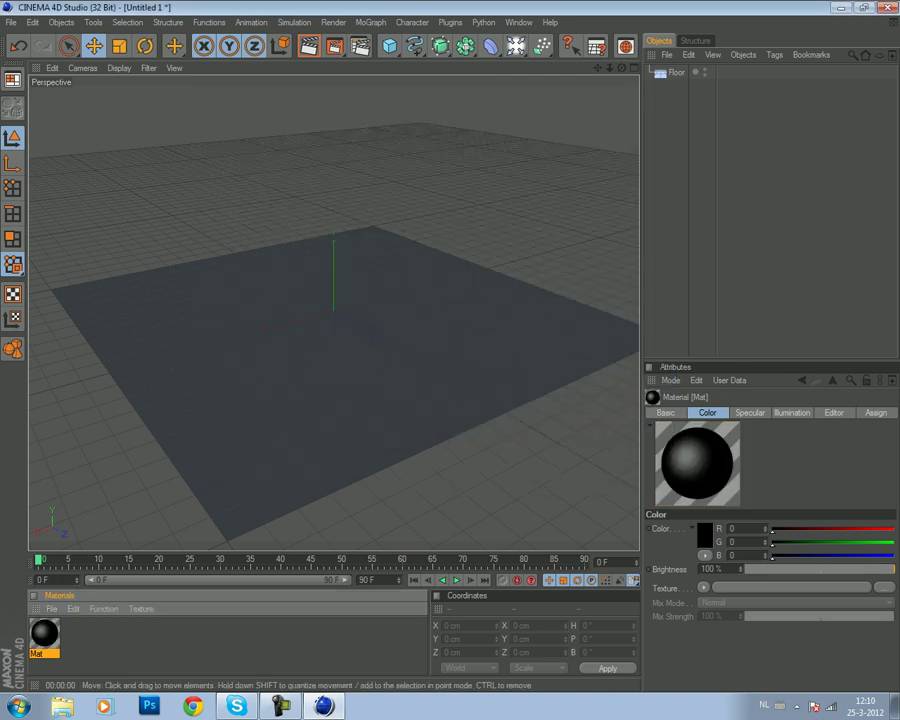
drag(44, 636, 330, 400)
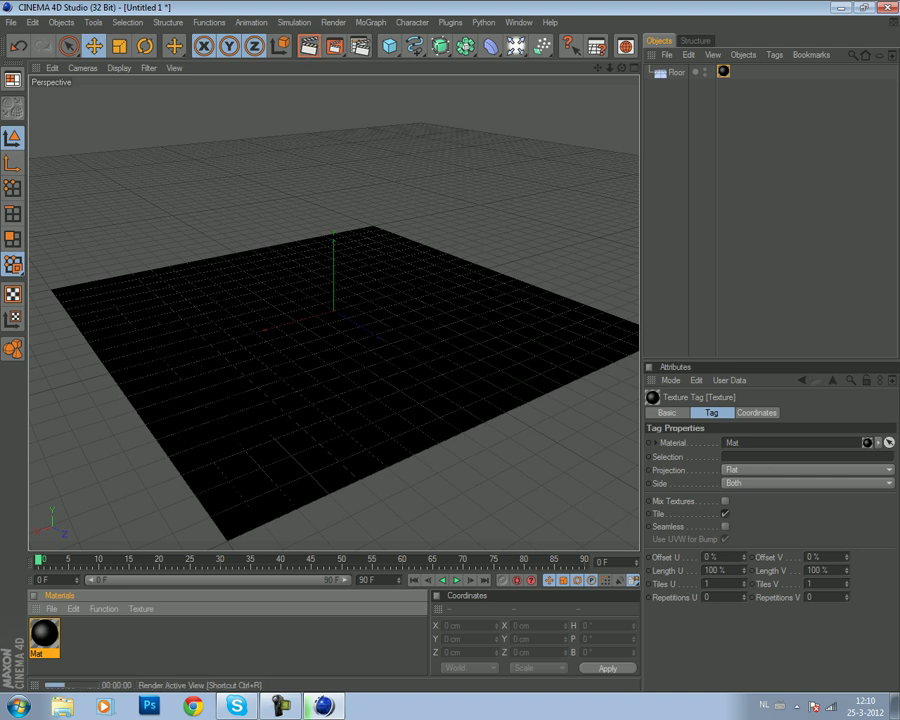
- Test-render the black floor, then delete the Mat material
click(309, 46)
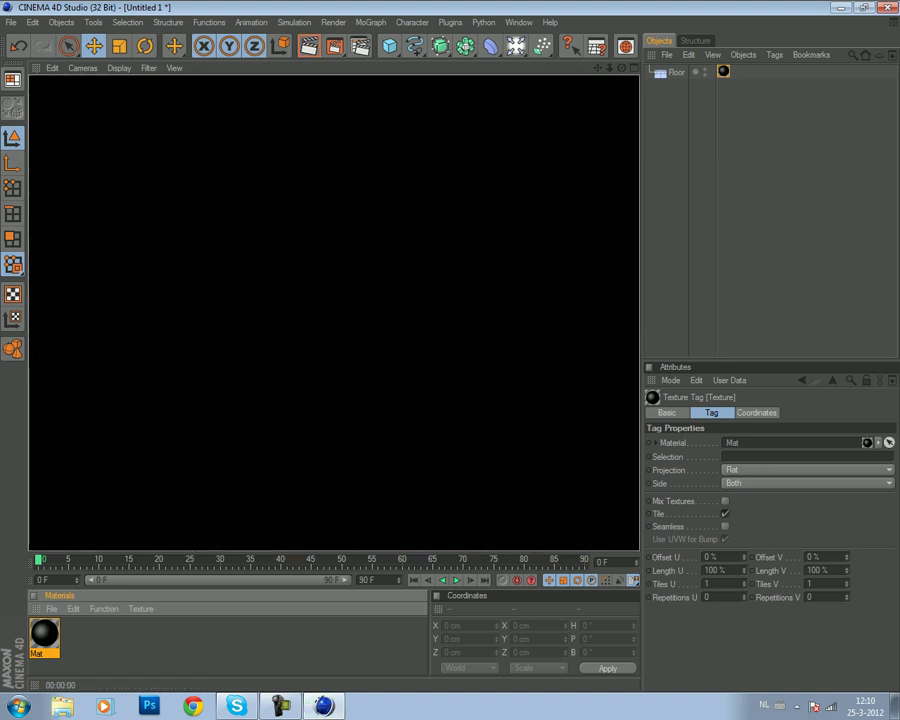
click(330, 400)
click(44, 635)
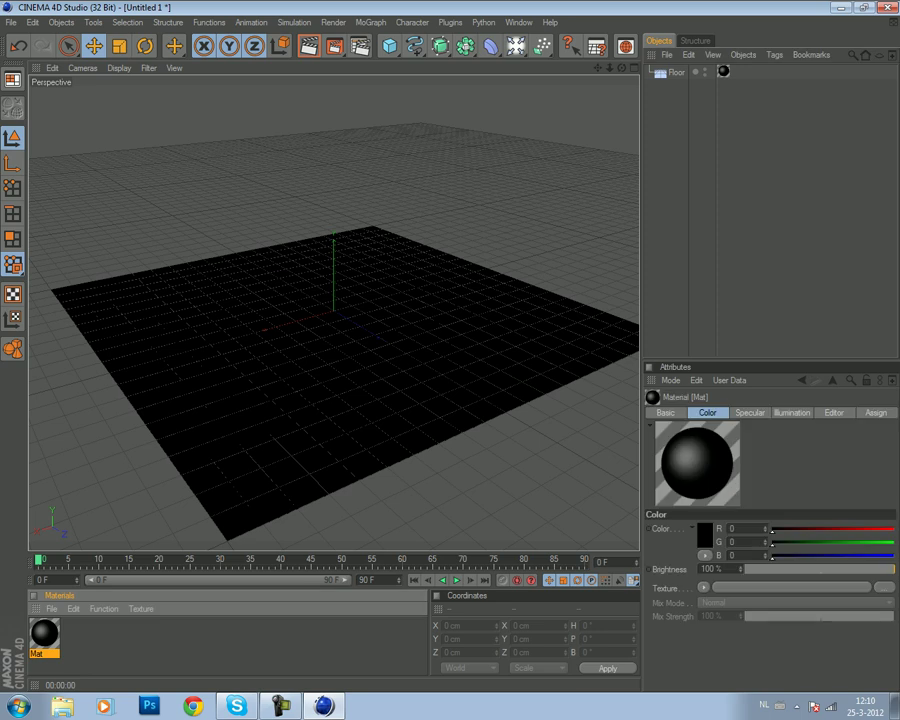
key(Delete)
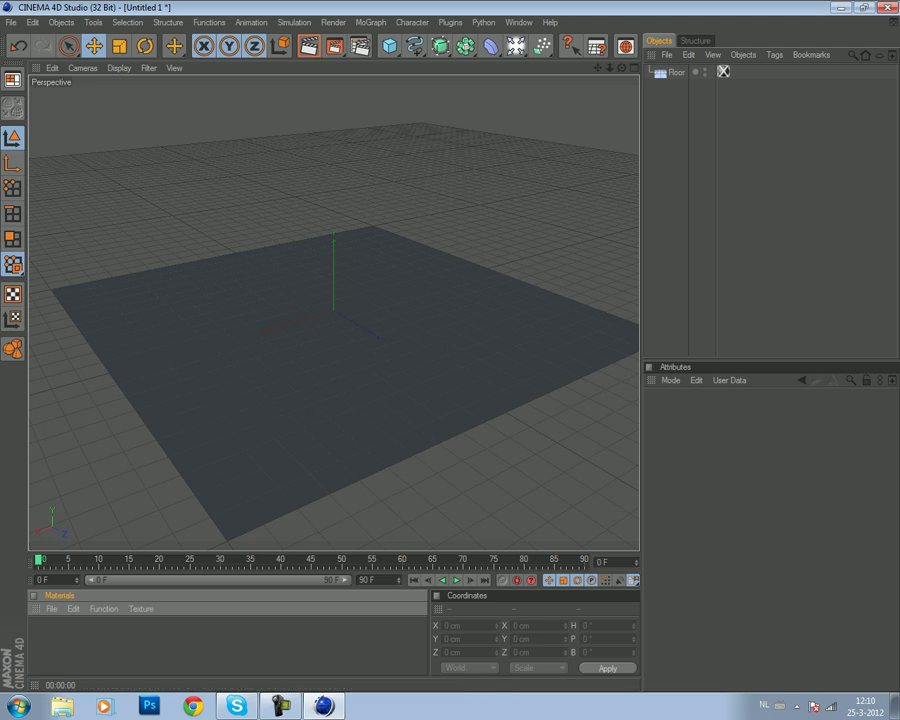
- Create a pure white material with Reflection enabled at 50% brightness
key(ctrl+n)
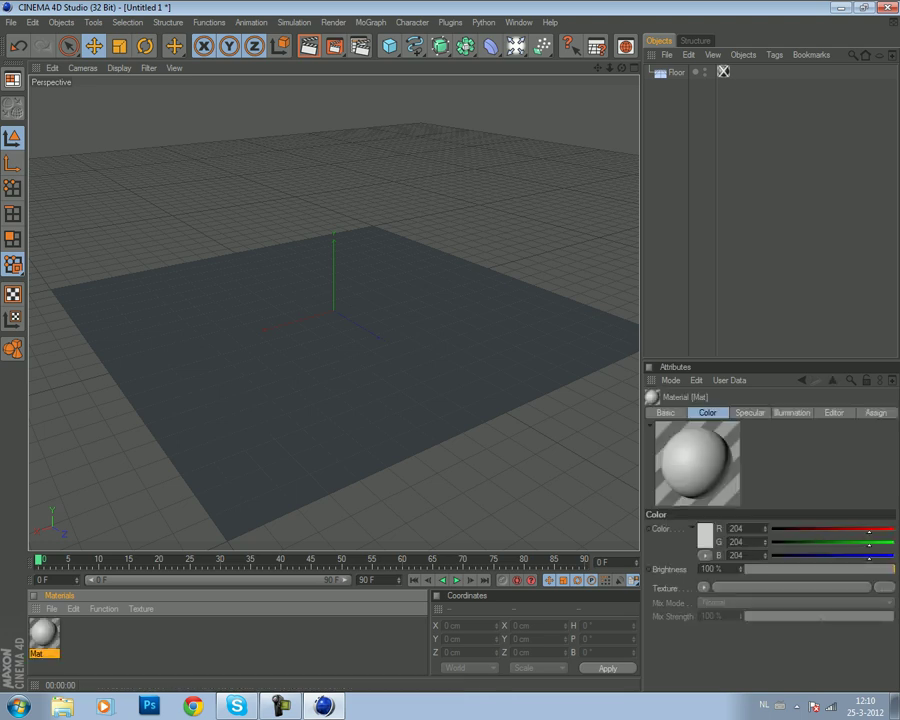
double_click(43, 632)
click(364, 148)
click(292, 101)
click(343, 214)
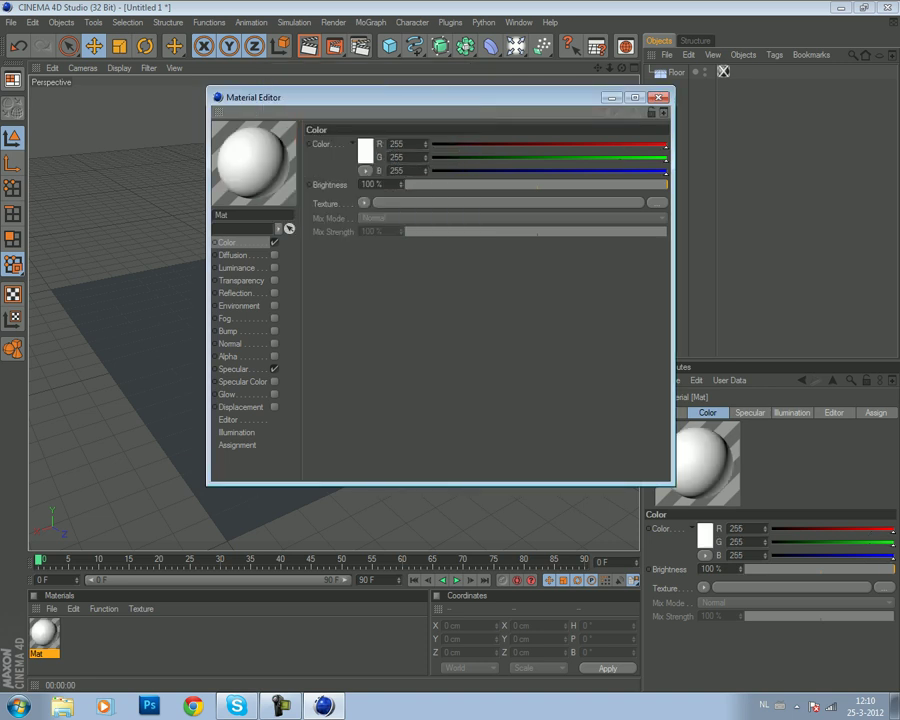
click(274, 293)
click(368, 150)
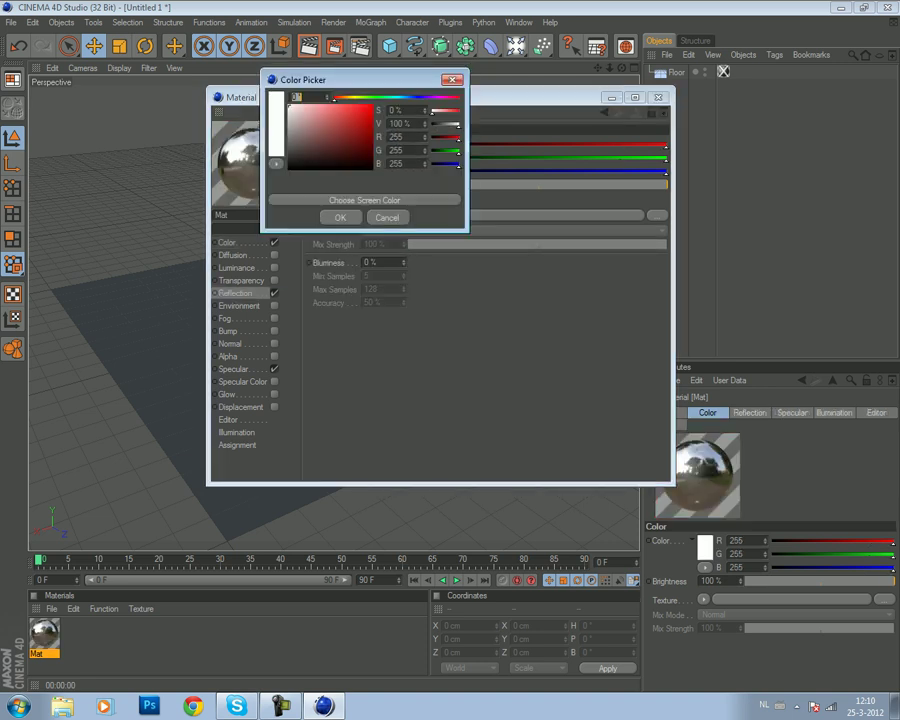
key(Return)
click(541, 184)
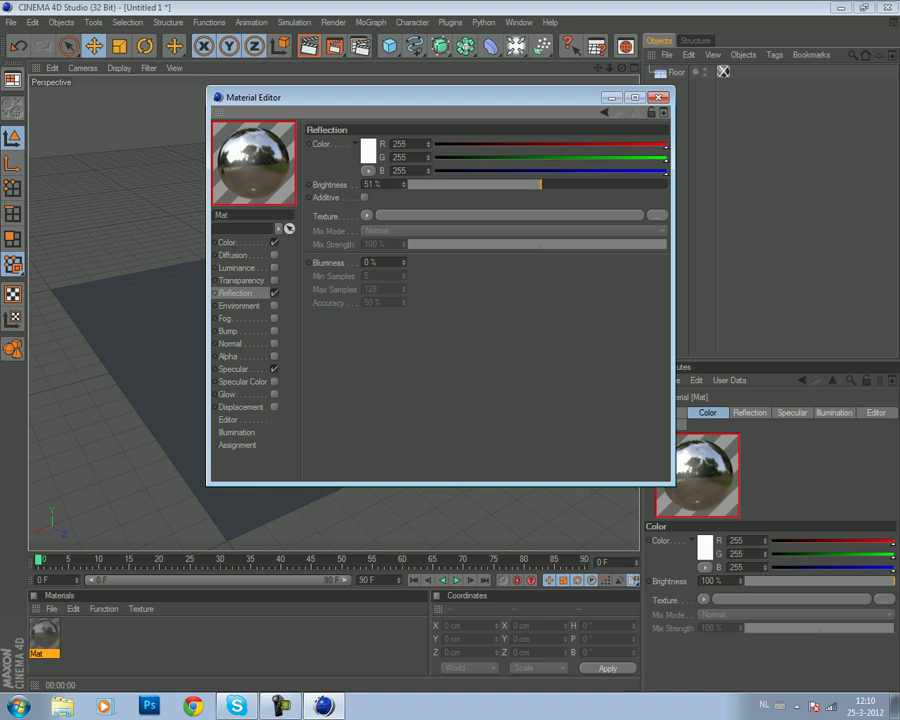
drag(541, 184, 539, 184)
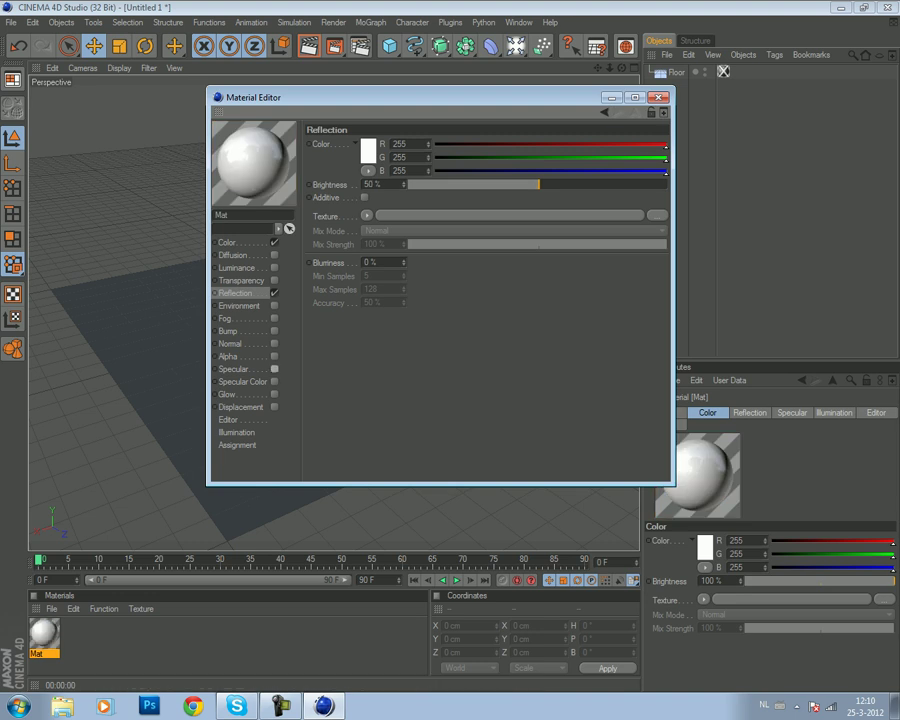
- Enable Glow on the white material, apply it to the Floor and render a preview
click(233, 369)
click(274, 356)
click(274, 356)
click(274, 343)
click(274, 343)
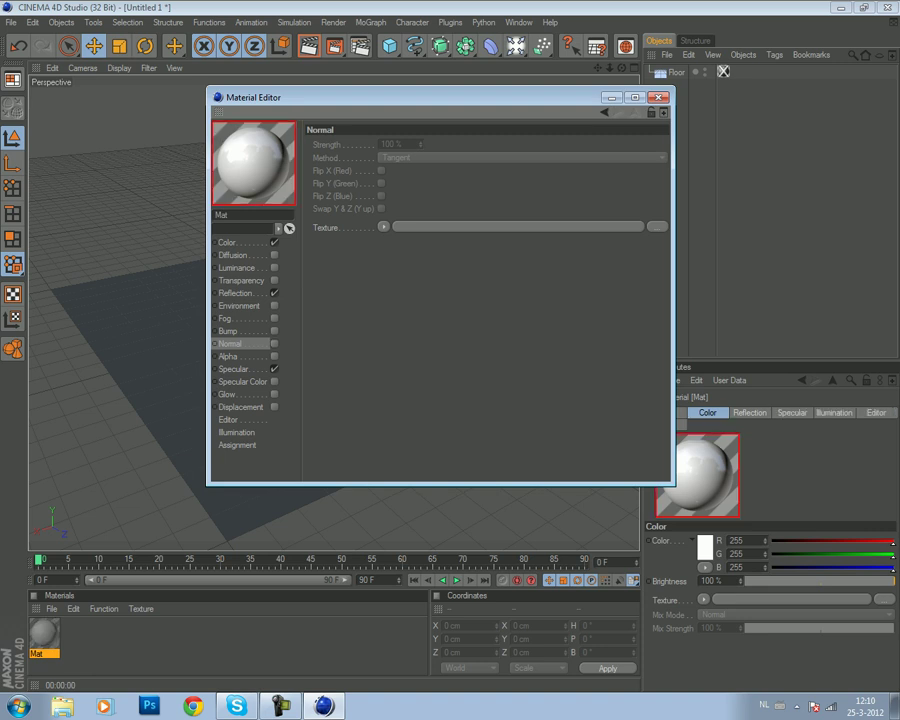
click(274, 394)
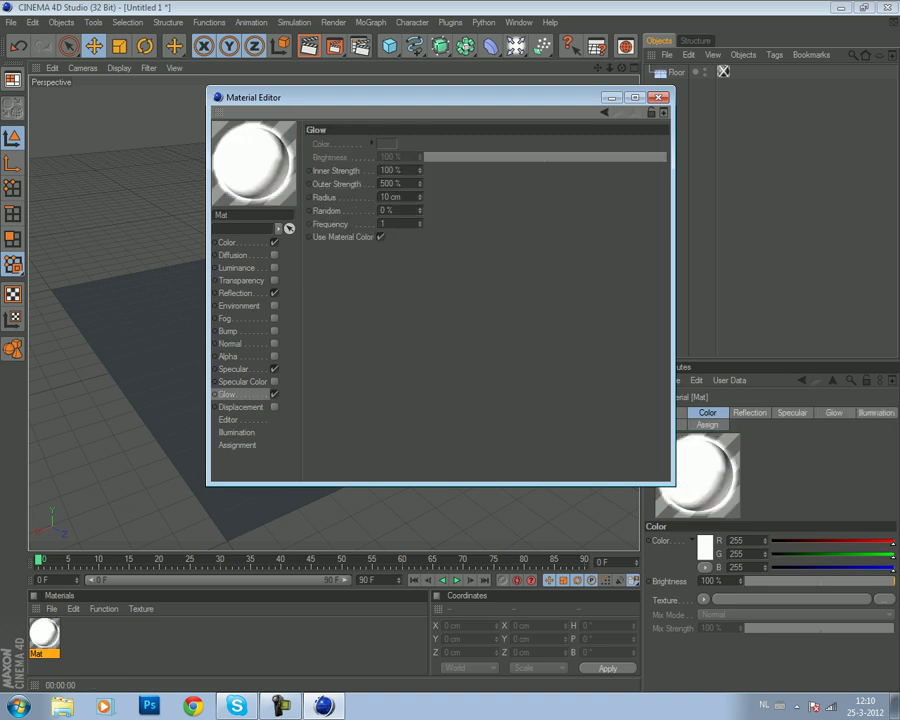
click(657, 97)
drag(43, 633, 300, 380)
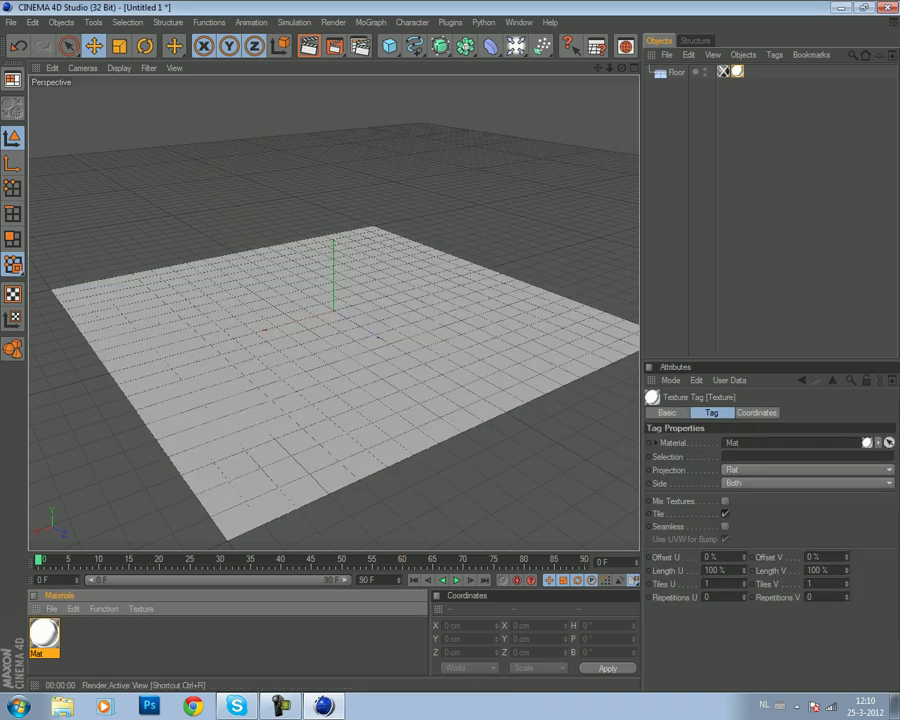
click(309, 45)
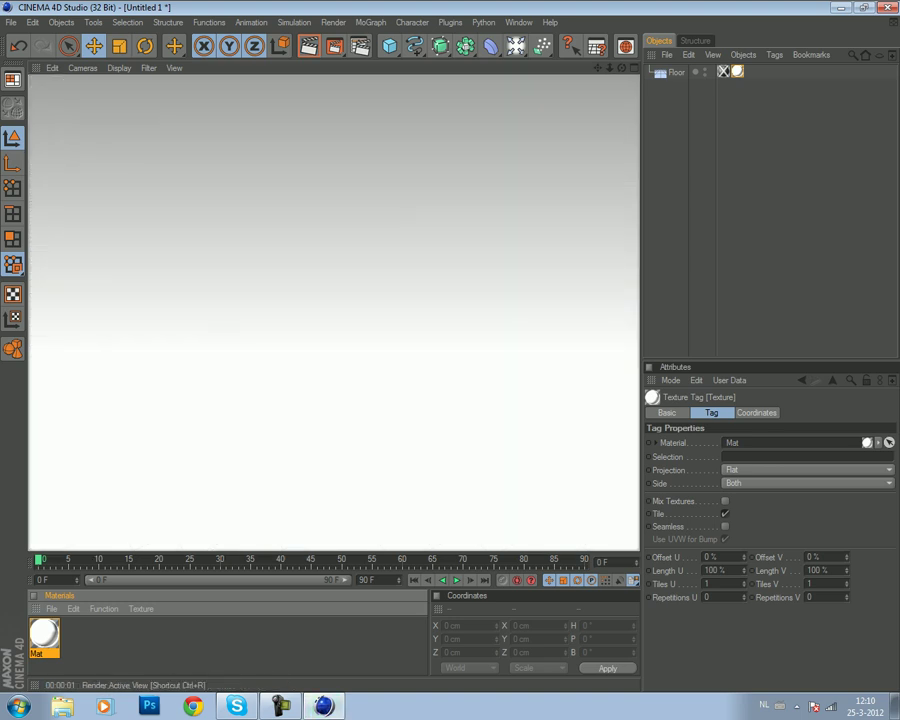
click(330, 150)
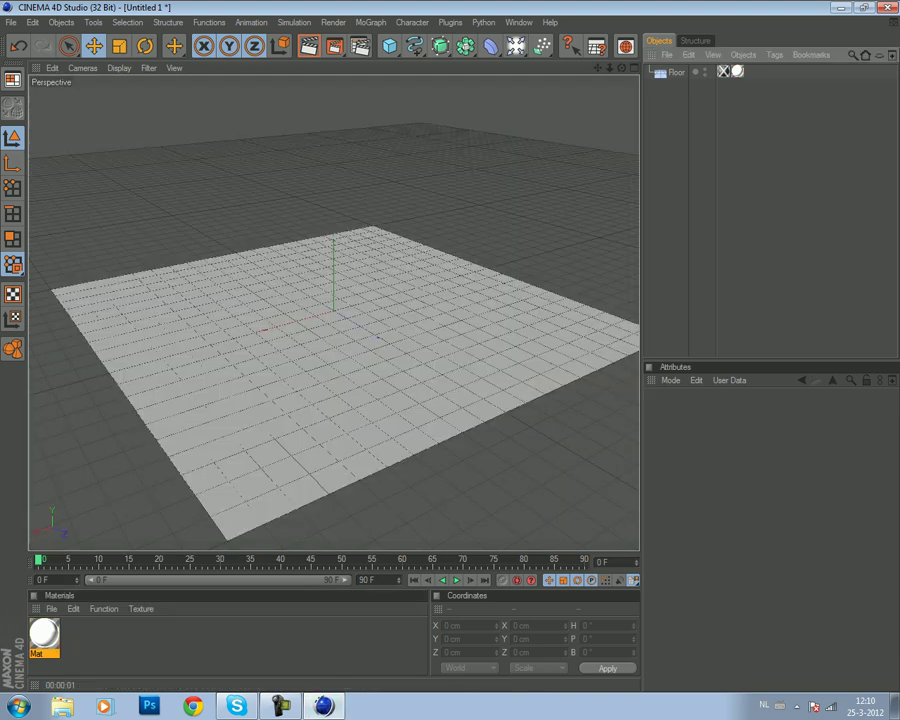
mouse_move(340, 310)
alt+mouse_down()
mouse_move(307, 331)
mouse_move(378, 330)
alt+mouse_up()
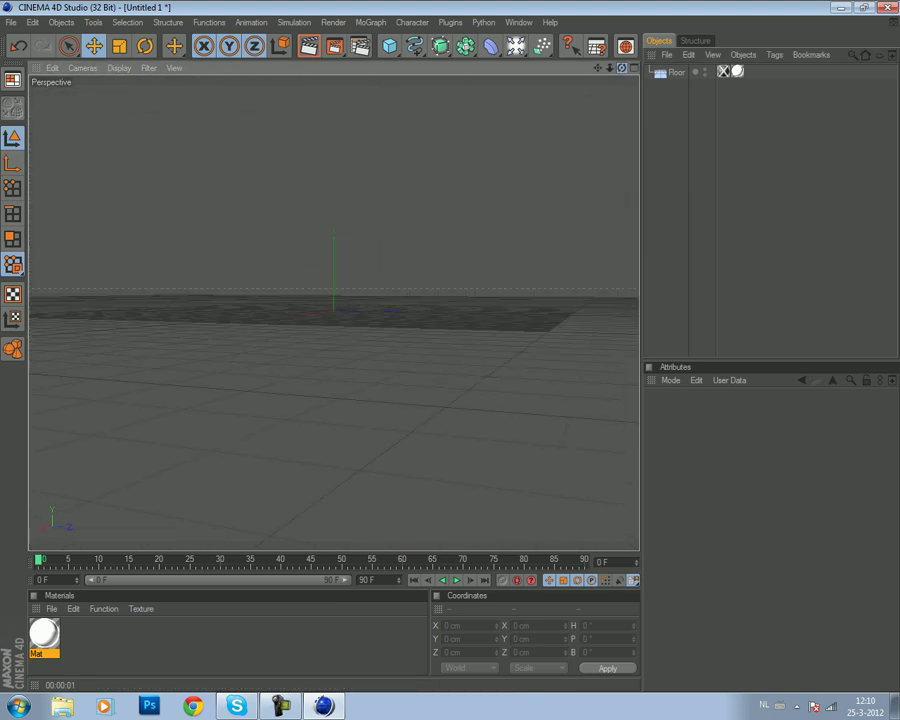
scroll(333, 310, up, 1)
scroll(333, 310, up, 1)
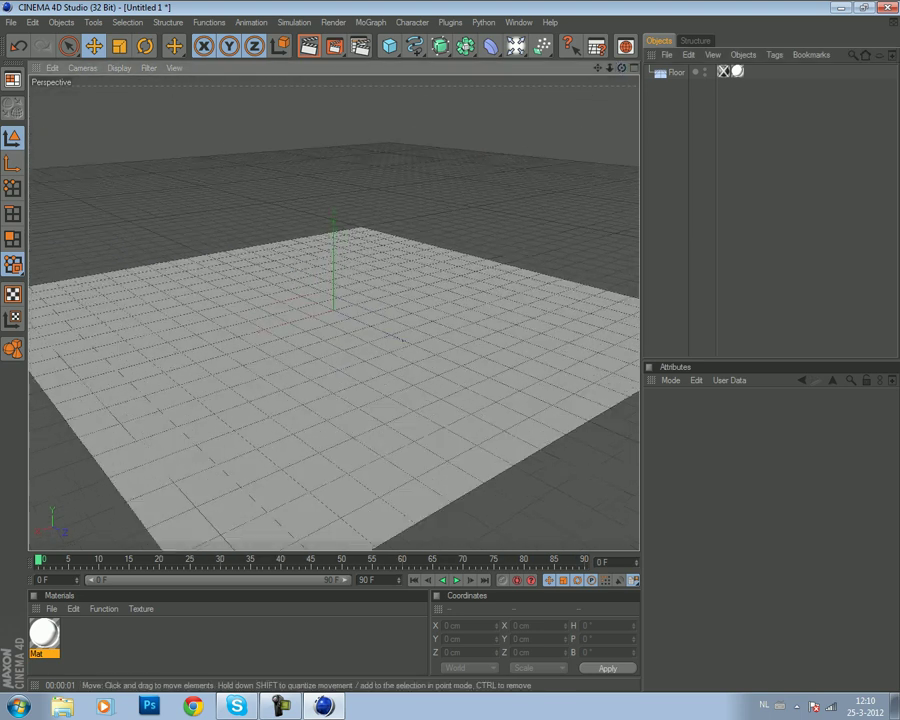
scroll(333, 310, up, 1)
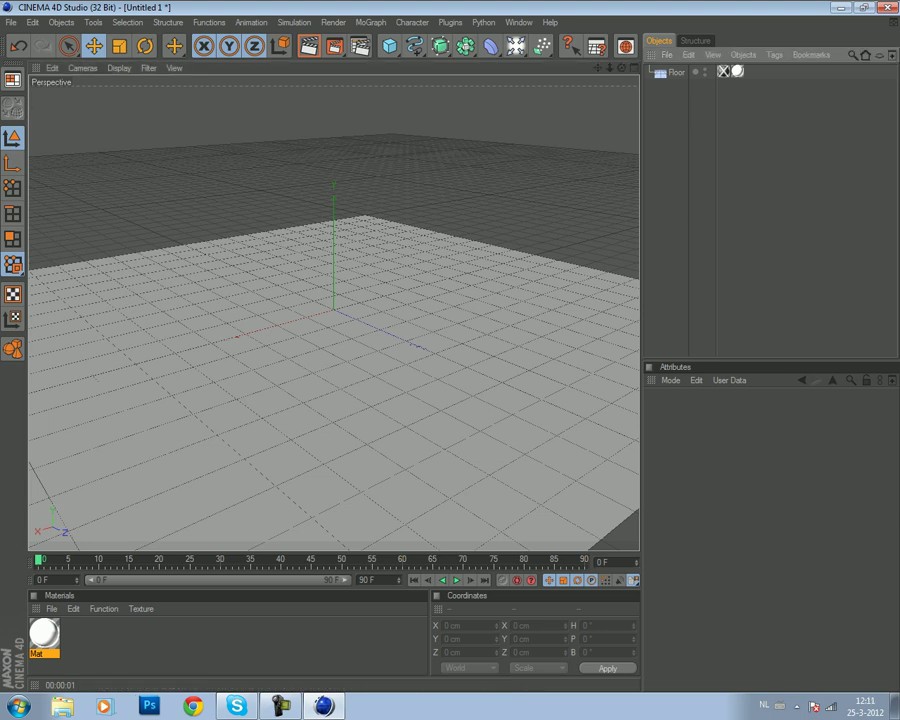
- Add a MoText object and replace its default text with 'Basic Intro'
click(370, 22)
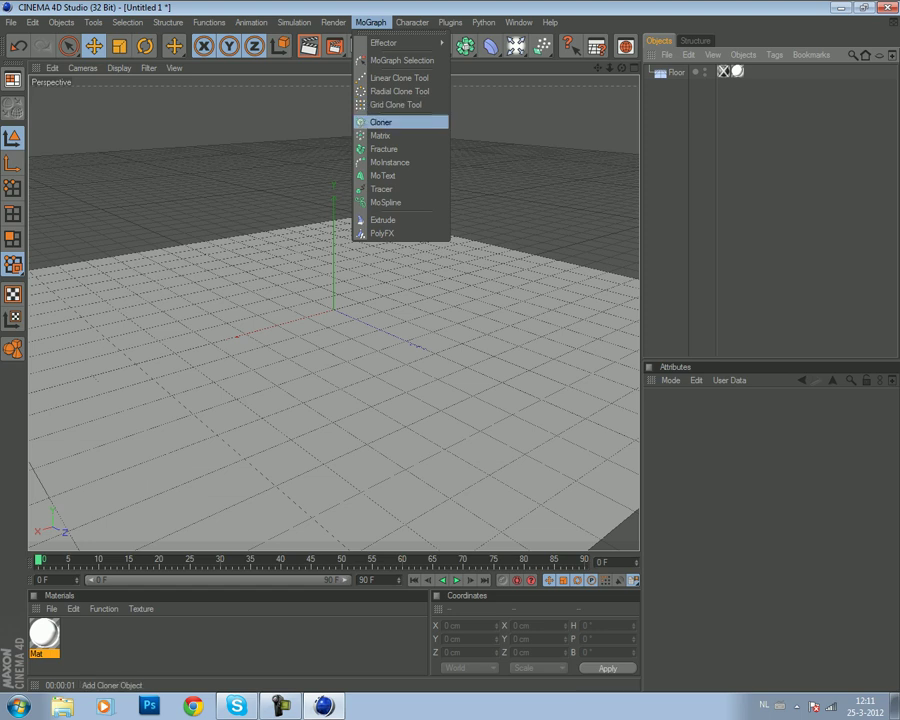
click(383, 175)
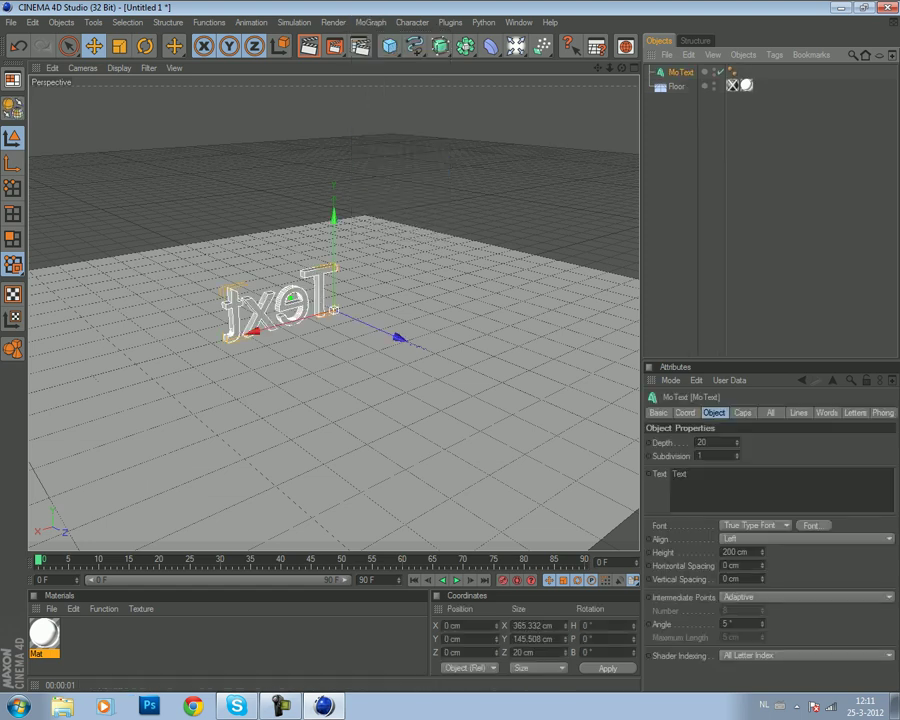
double_click(679, 473)
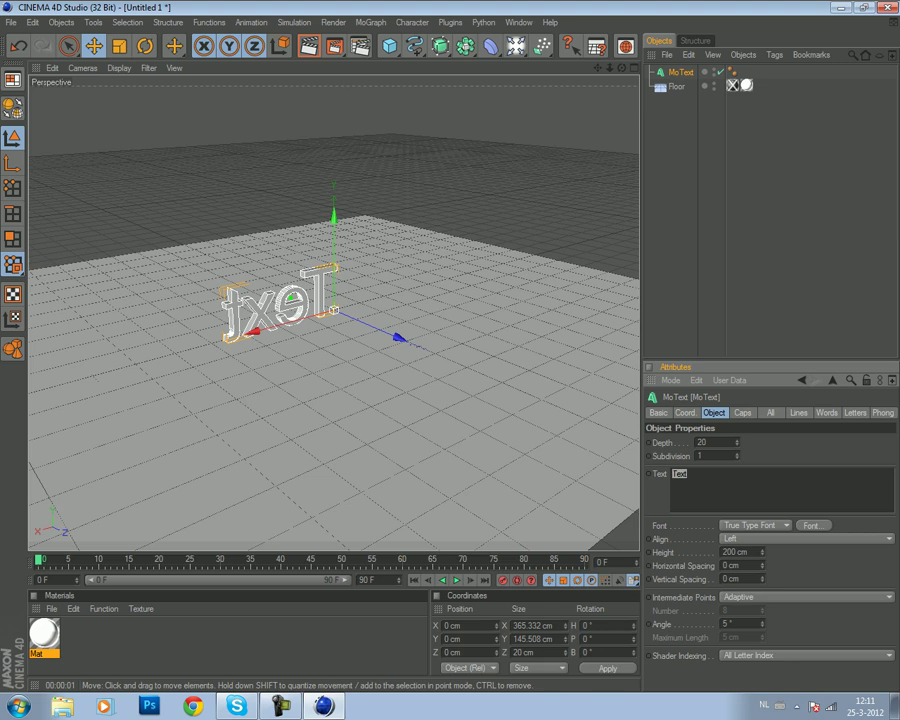
text(Basic )
text(Intr)
text(o)
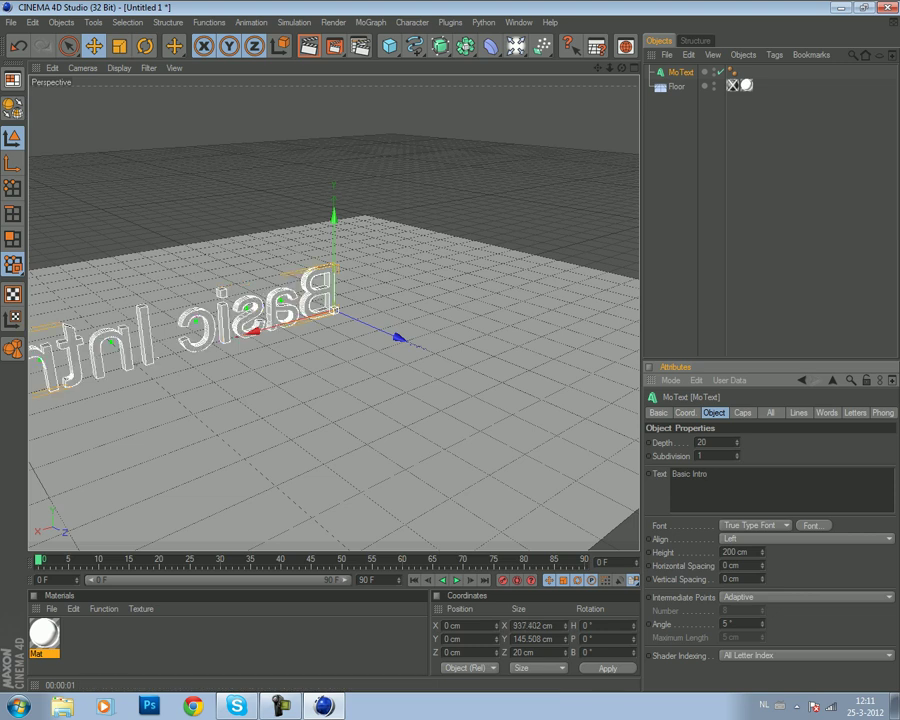
drag(621, 68, 560, 70)
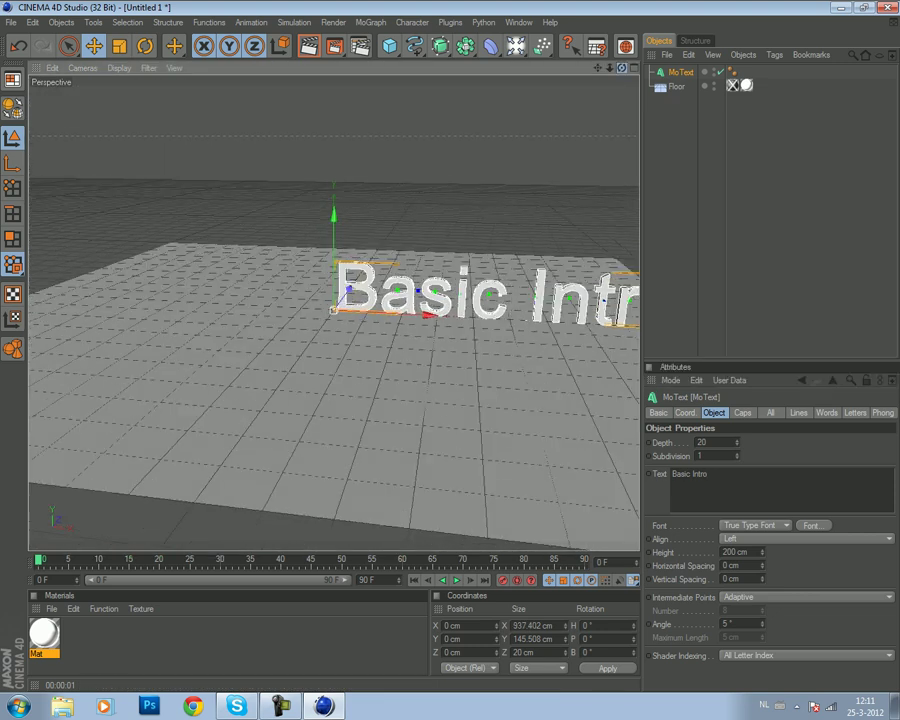
drag(621, 68, 621, 76)
- Change the text to 'Youtube' and set the extrusion Depth to 50
text(Youtube)
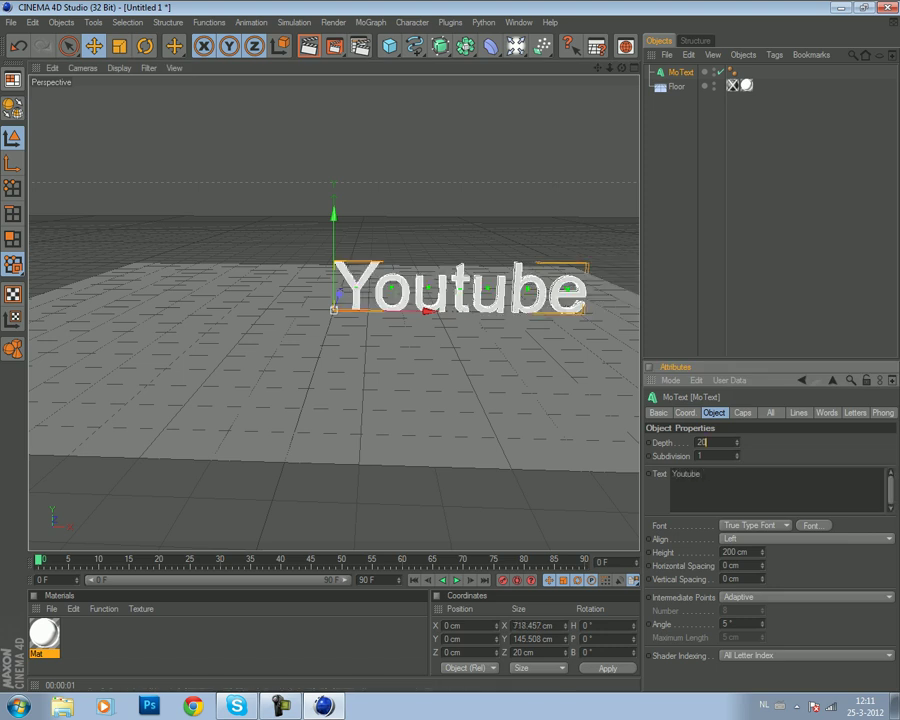
click(715, 442)
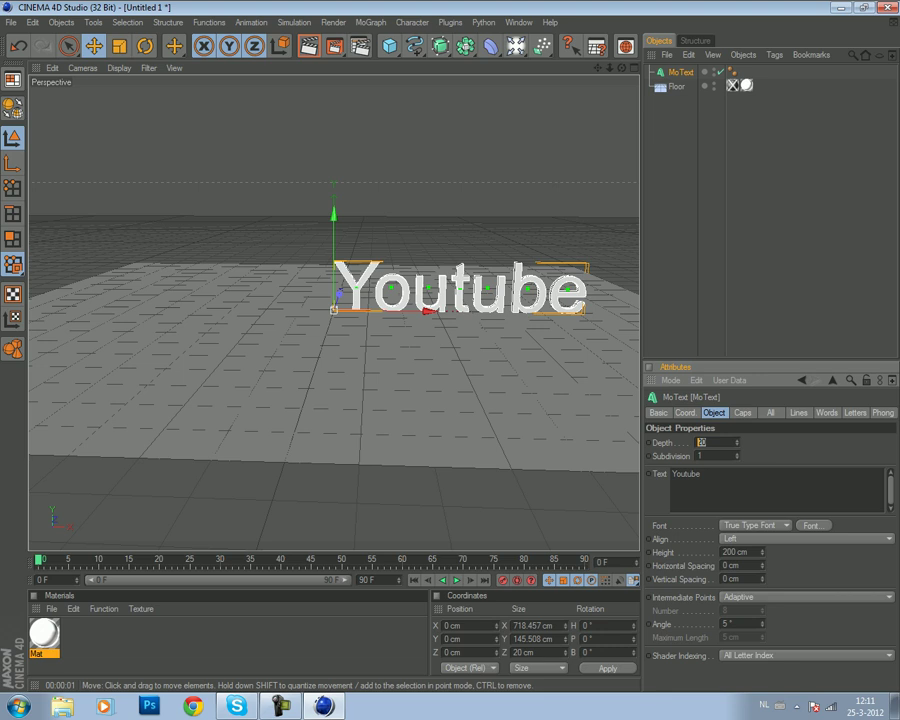
text(50)
key(Return)
- Try different extrusion depths and view the Youtube text at an angle
drag(621, 67, 560, 75)
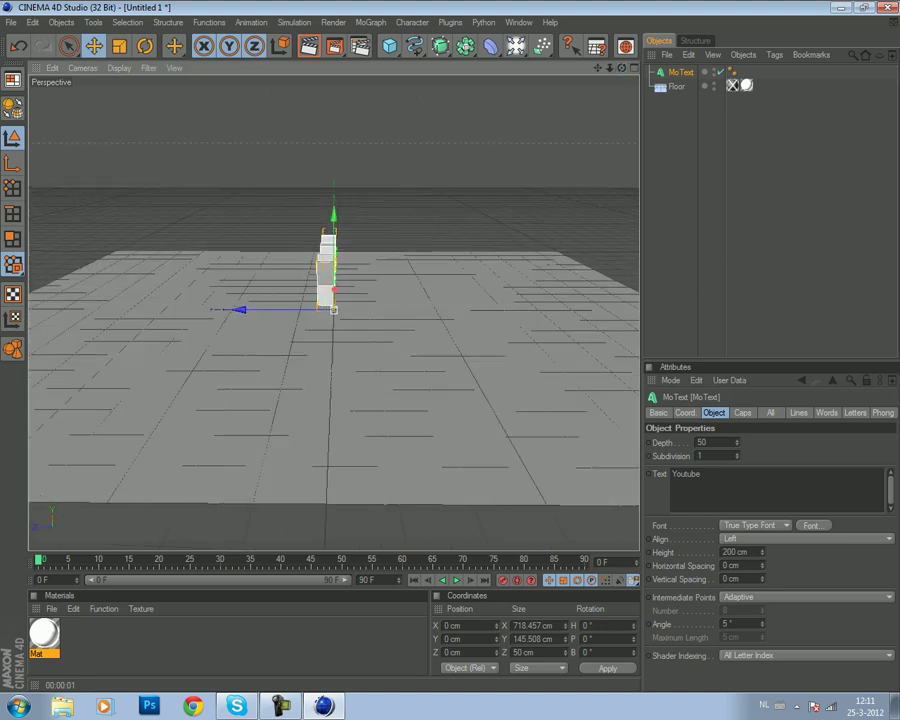
click(703, 442)
mouse_move(736, 442)
mouse_down()
mouse_move(736, 452)
mouse_move(736, 420)
mouse_up()
mouse_move(737, 442)
mouse_down()
mouse_move(737, 430)
mouse_move(737, 440)
mouse_up()
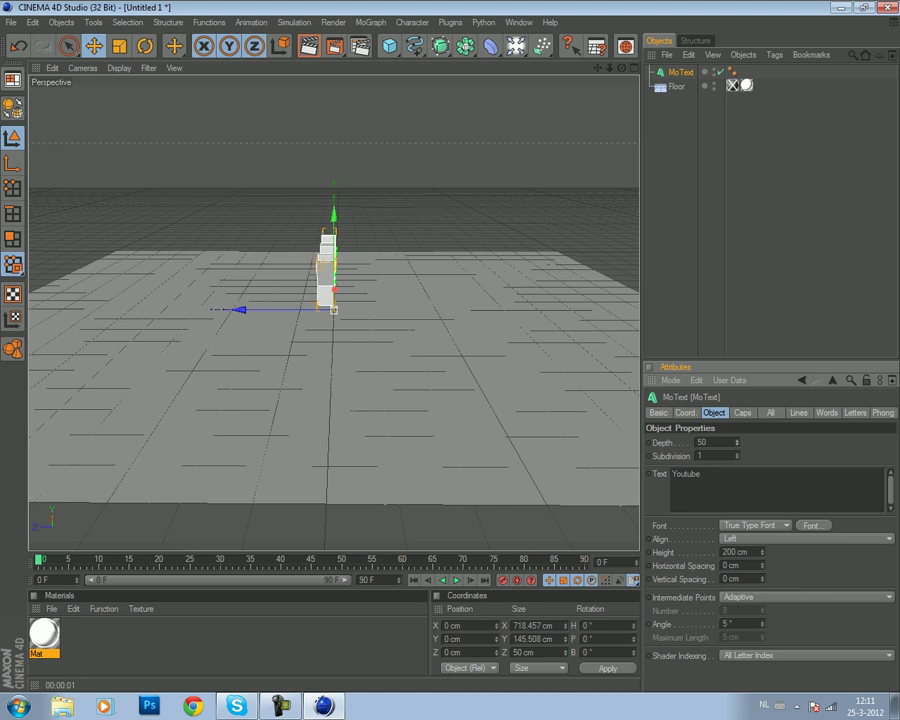
mouse_move(621, 68)
mouse_down()
mouse_move(580, 90)
mouse_move(605, 85)
mouse_up()
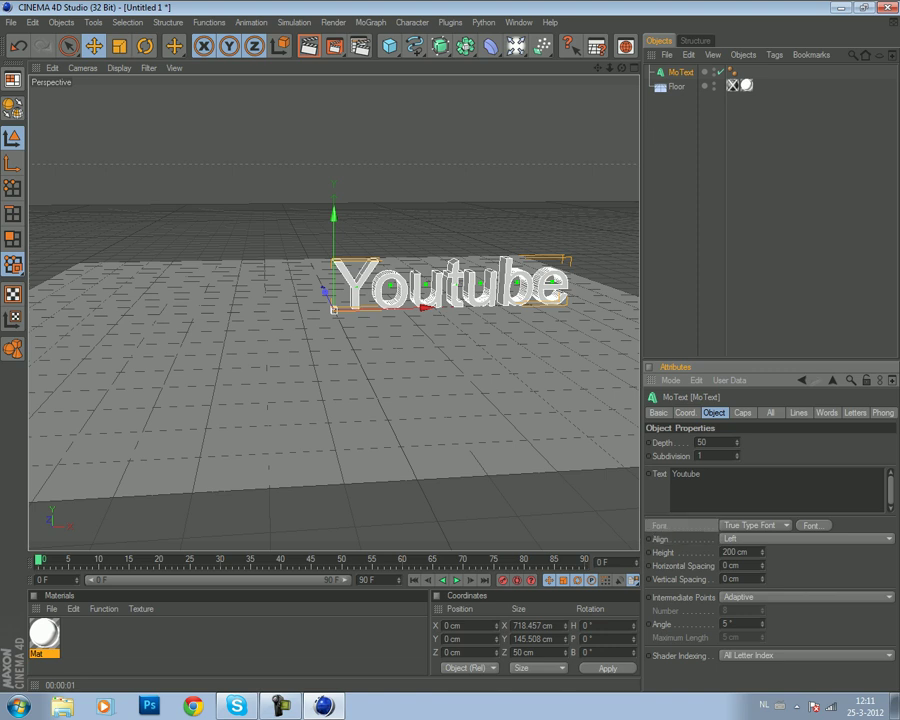
- Set Align to Middle and bring Horizontal Spacing down to -28 cm
click(760, 538)
click(736, 565)
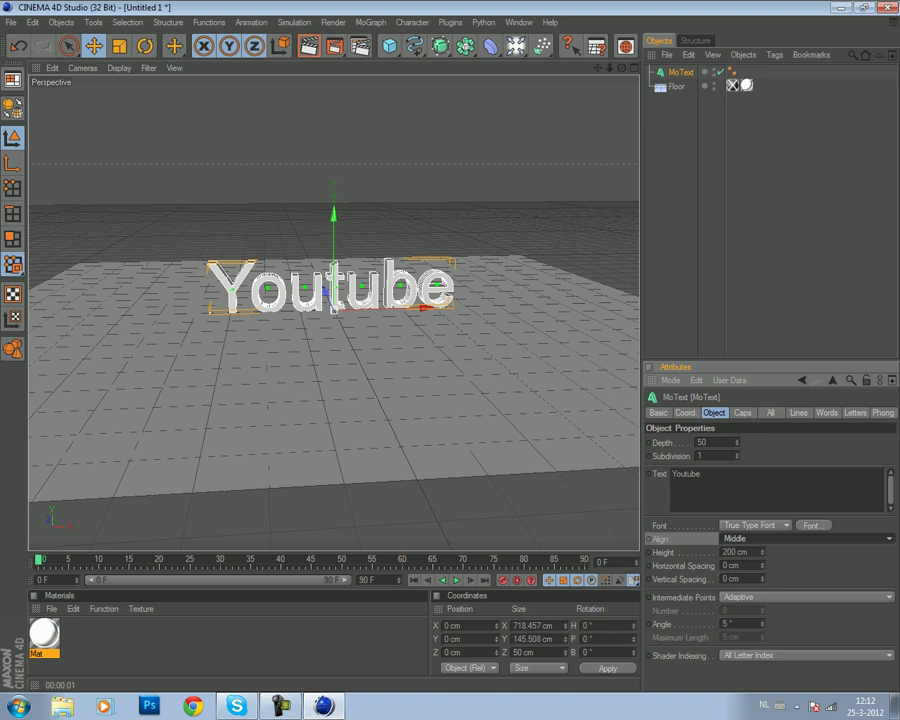
mouse_move(762, 552)
mouse_down()
mouse_move(762, 530)
mouse_move(762, 590)
mouse_move(762, 563)
mouse_up()
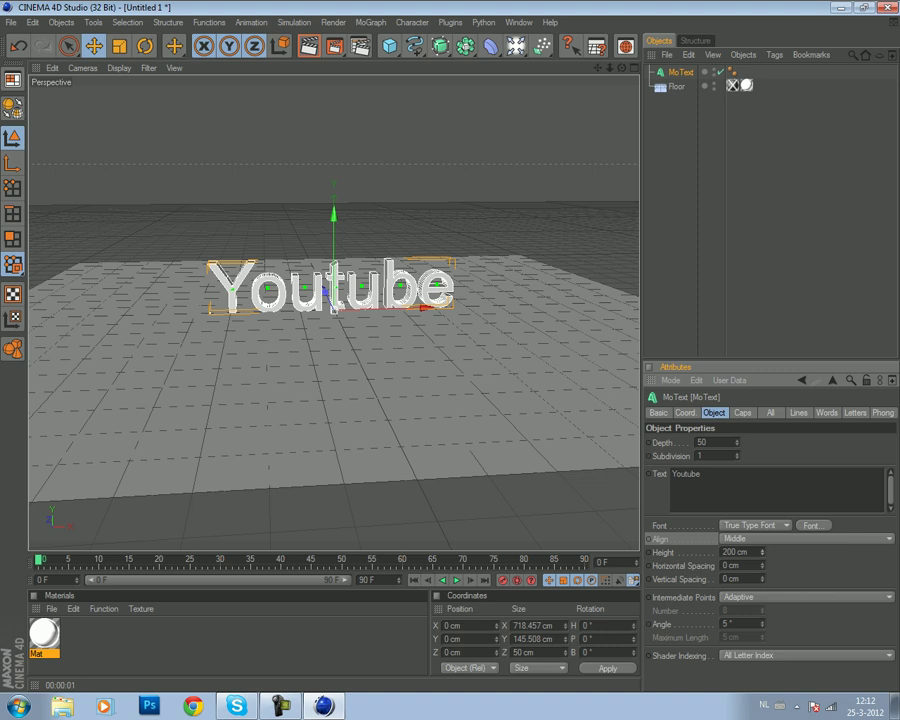
drag(762, 565, 762, 480)
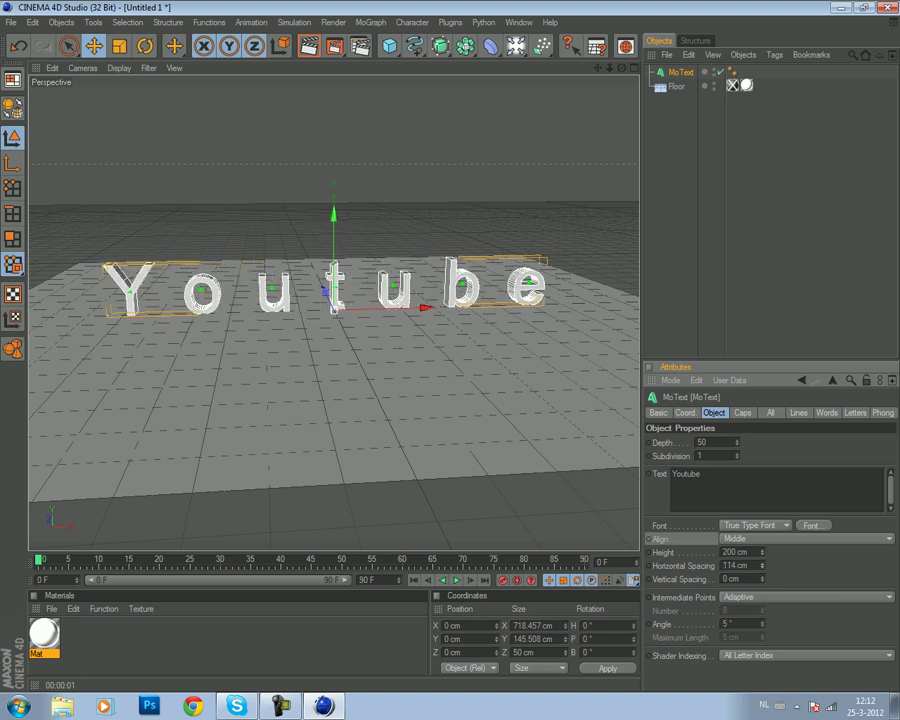
mouse_move(762, 565)
mouse_down()
mouse_move(762, 700)
mouse_move(762, 649)
mouse_up()
drag(621, 67, 621, 90)
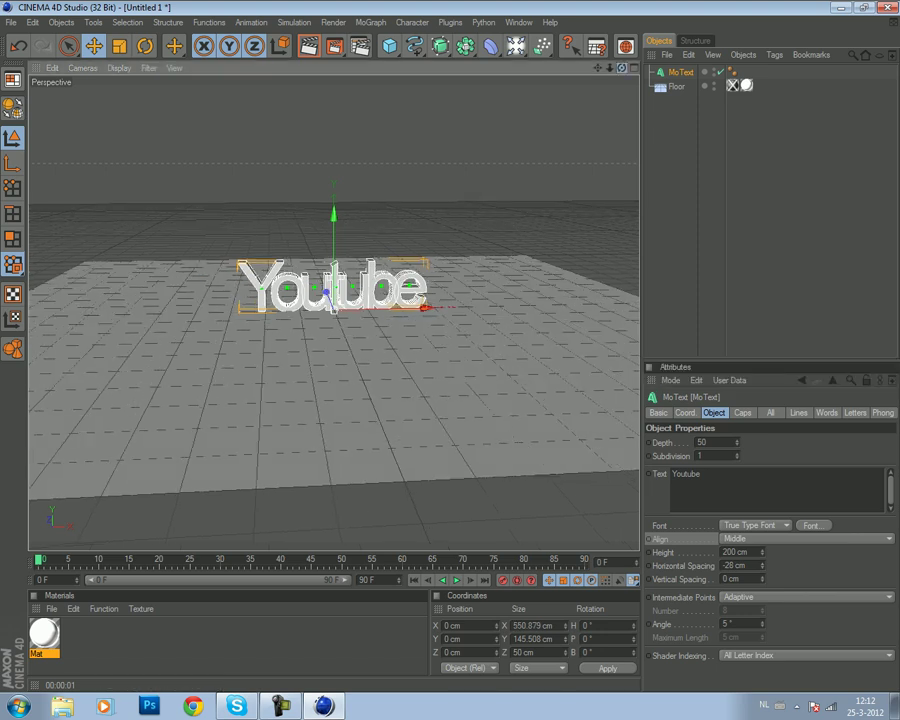
- Frame the Youtube text on the floor in the Perspective view and render a preview
scroll(333, 300, up, 1)
scroll(333, 300, up, 2)
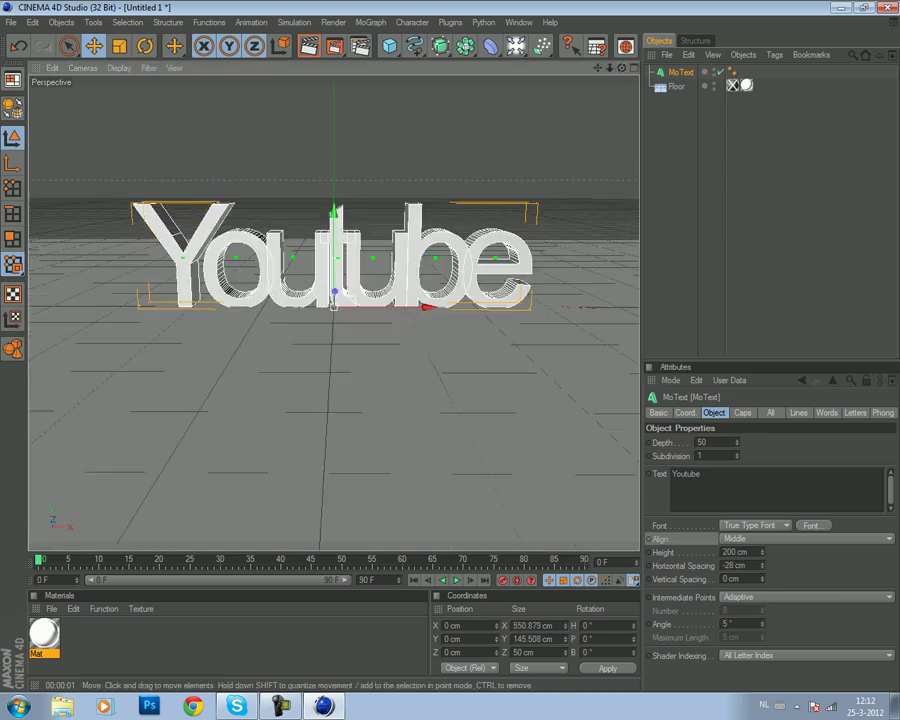
scroll(333, 300, up, 2)
scroll(333, 300, up, 2)
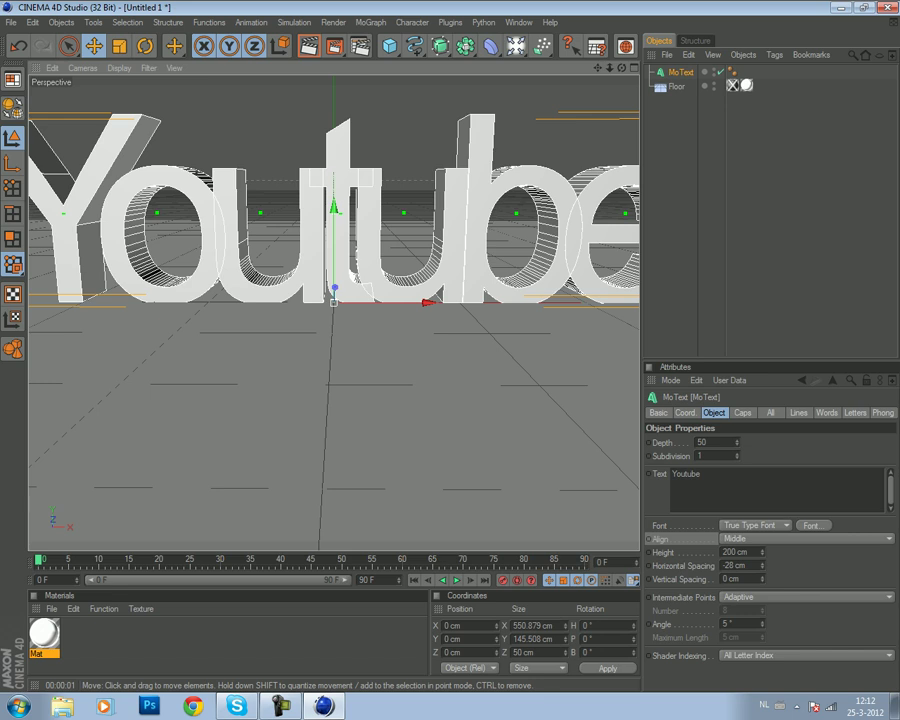
scroll(333, 300, down, 1)
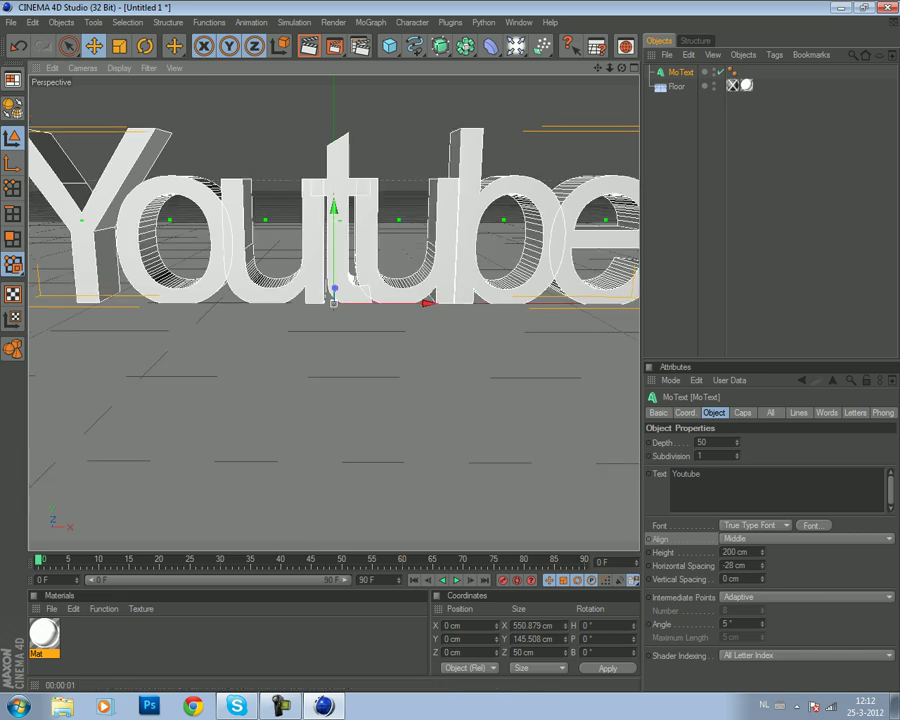
drag(762, 565, 762, 566)
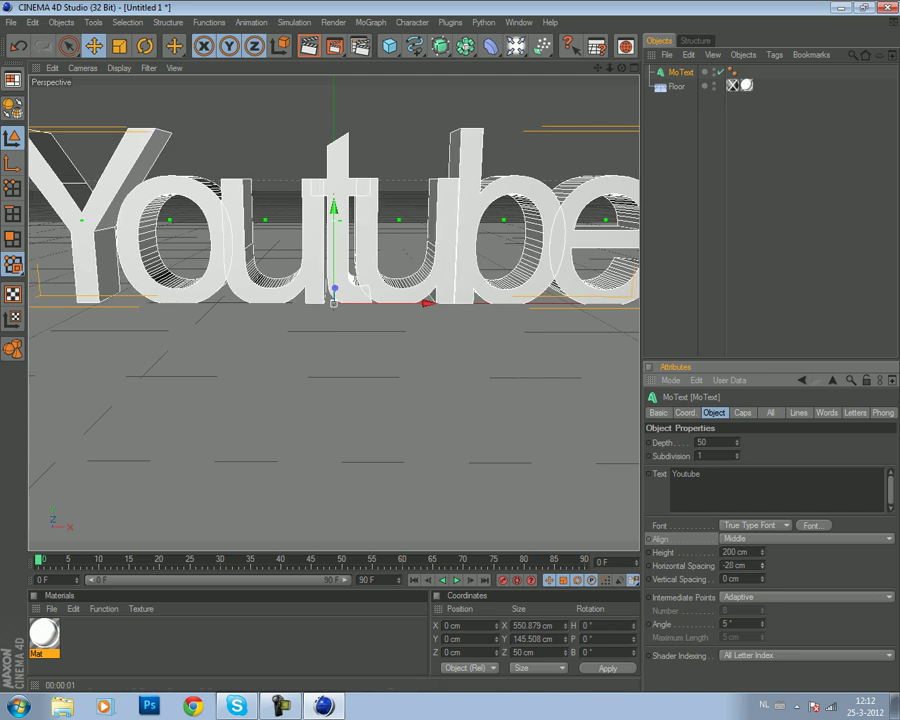
drag(597, 68, 520, 75)
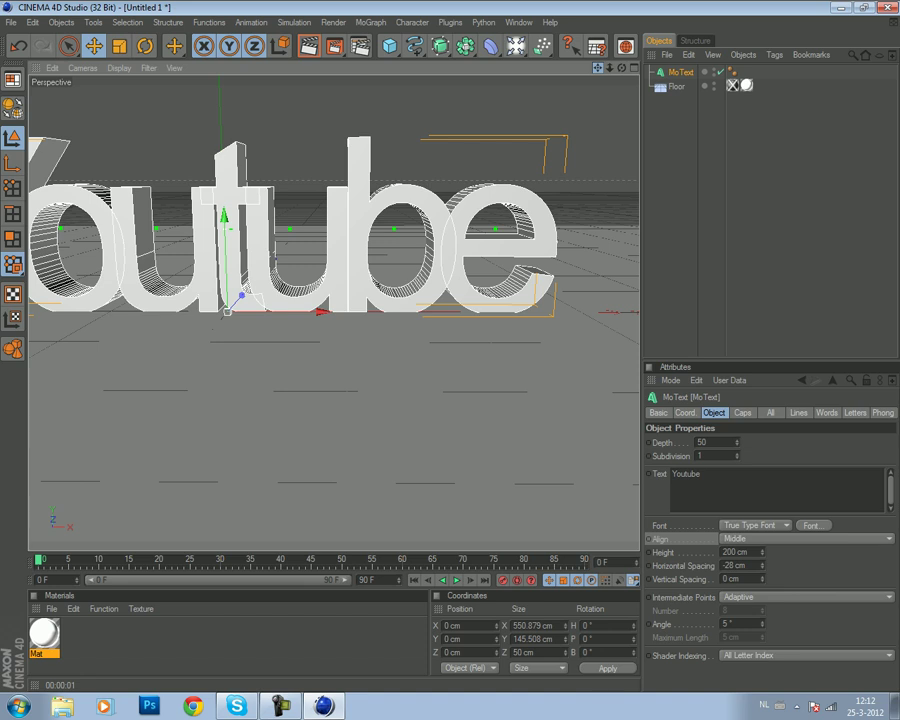
mouse_move(597, 68)
mouse_down()
mouse_move(585, 68)
mouse_move(604, 70)
mouse_up()
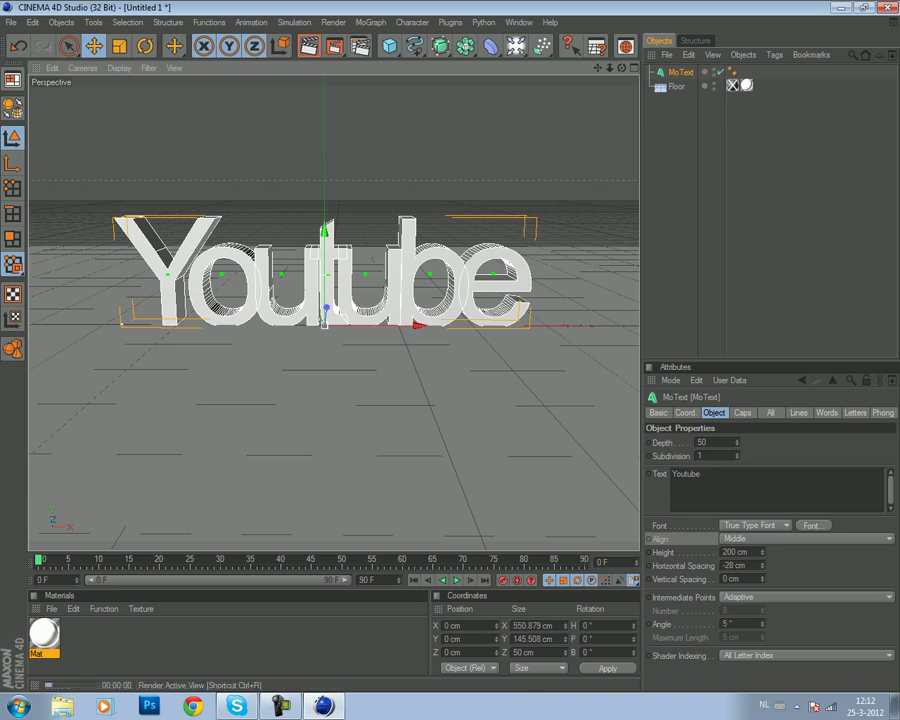
click(309, 45)
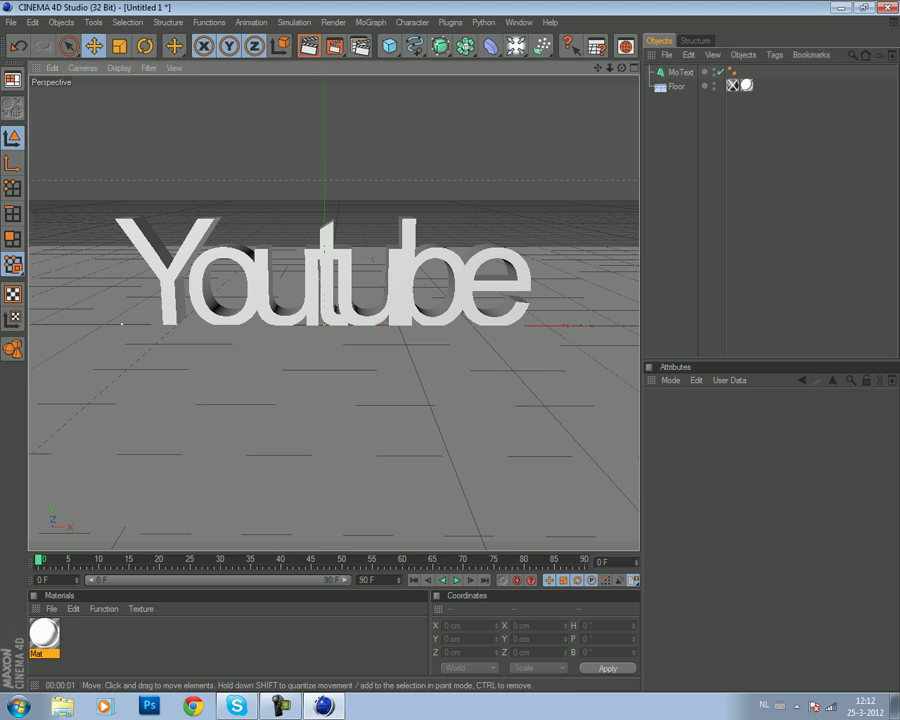
- Reset Horizontal Spacing to 0 and try the LCD font on the text
double_click(740, 565)
text(0)
key(Return)
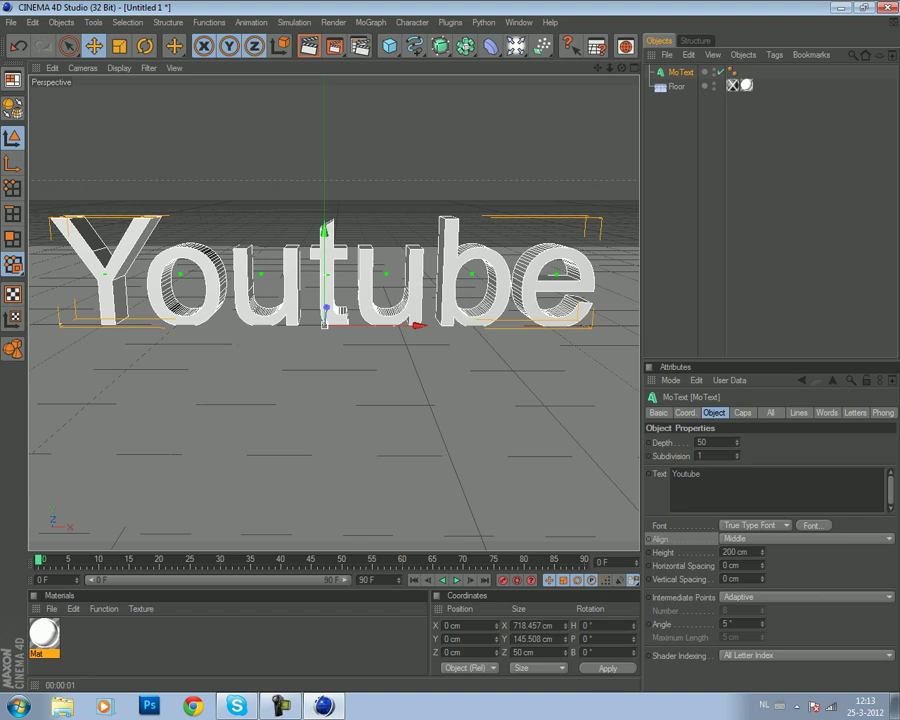
click(812, 525)
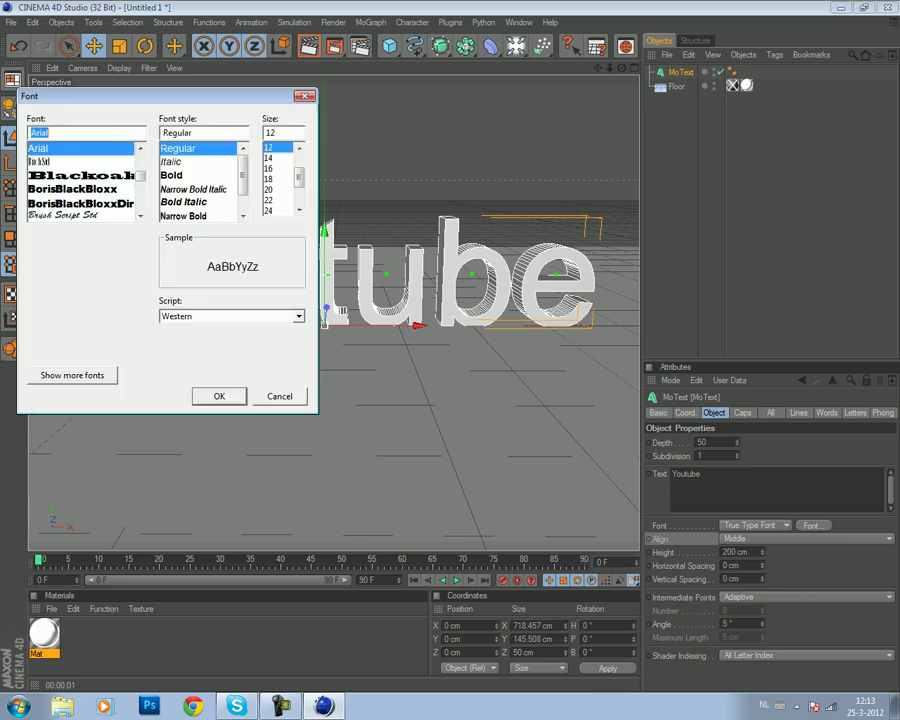
drag(140, 176, 140, 188)
click(60, 188)
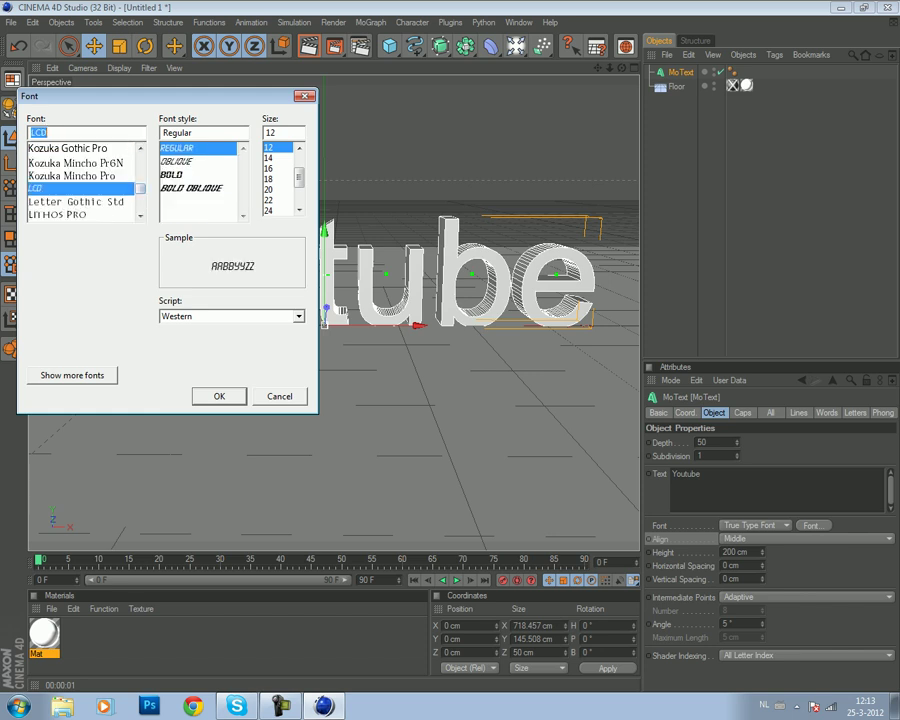
key(Return)
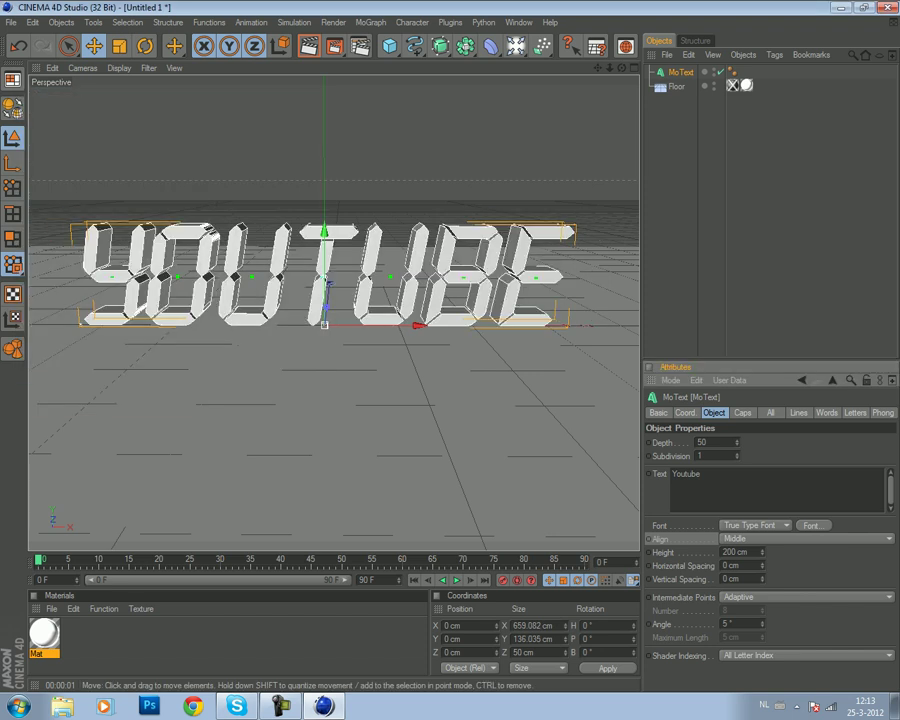
- Switch the Youtube MoText font to BorisBlackBloxx
key(Return)
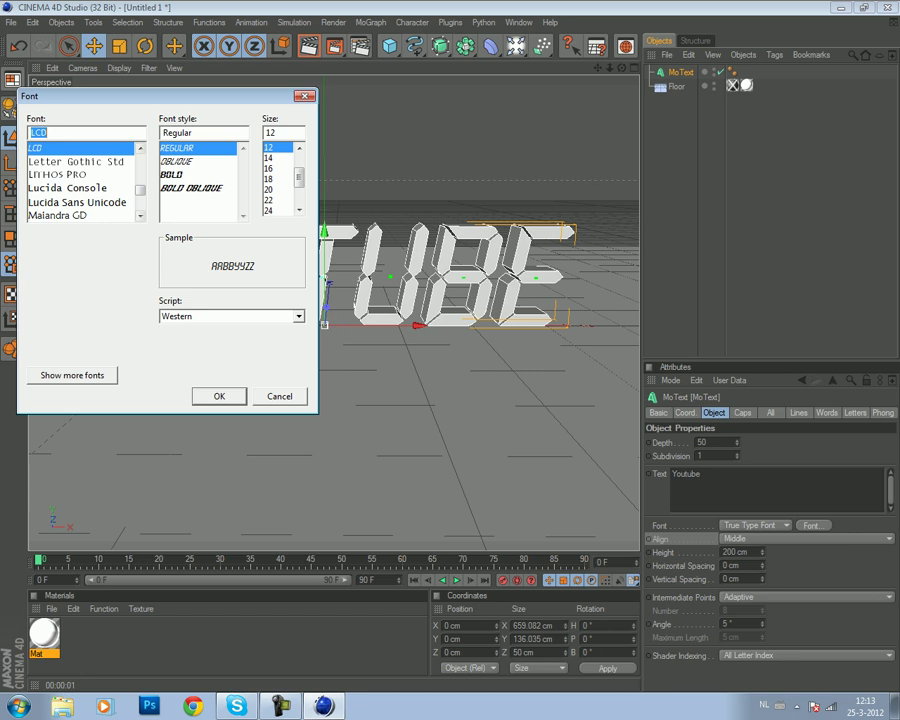
drag(140, 190, 140, 175)
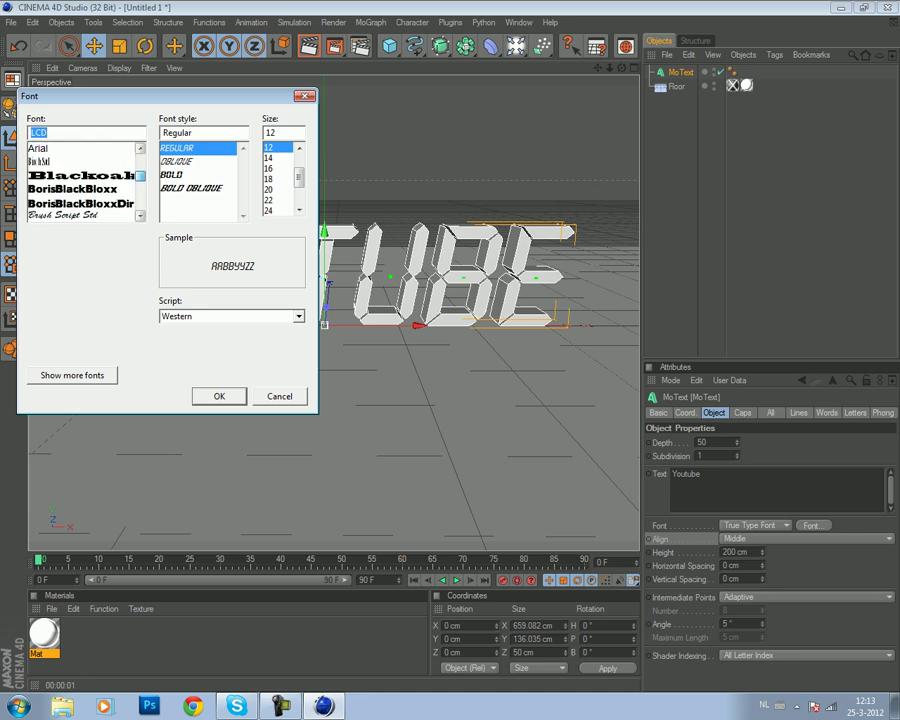
click(80, 189)
key(Return)
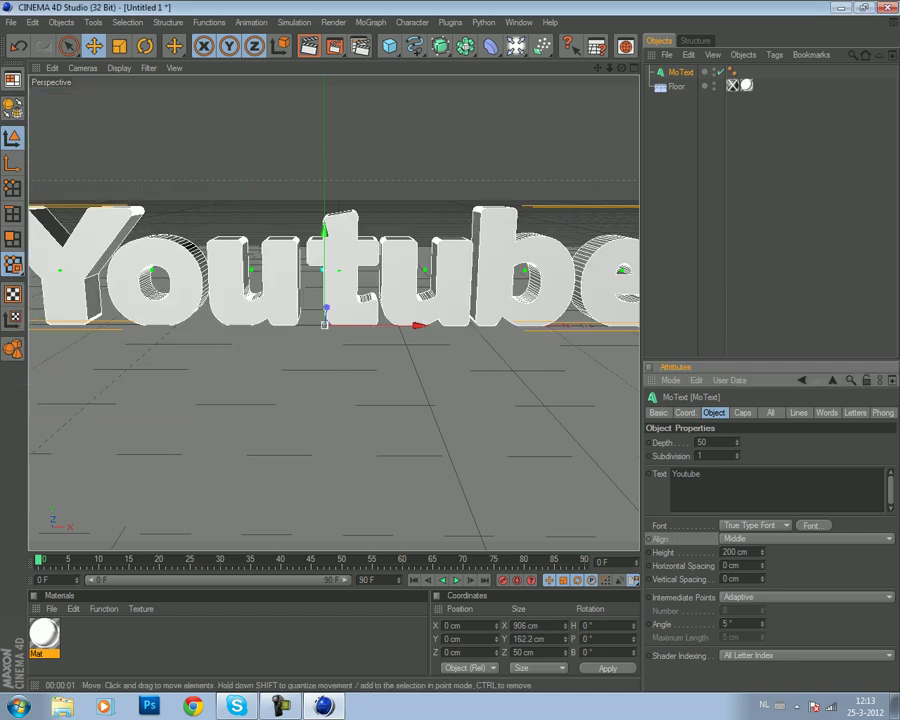
scroll(330, 280, down, 3)
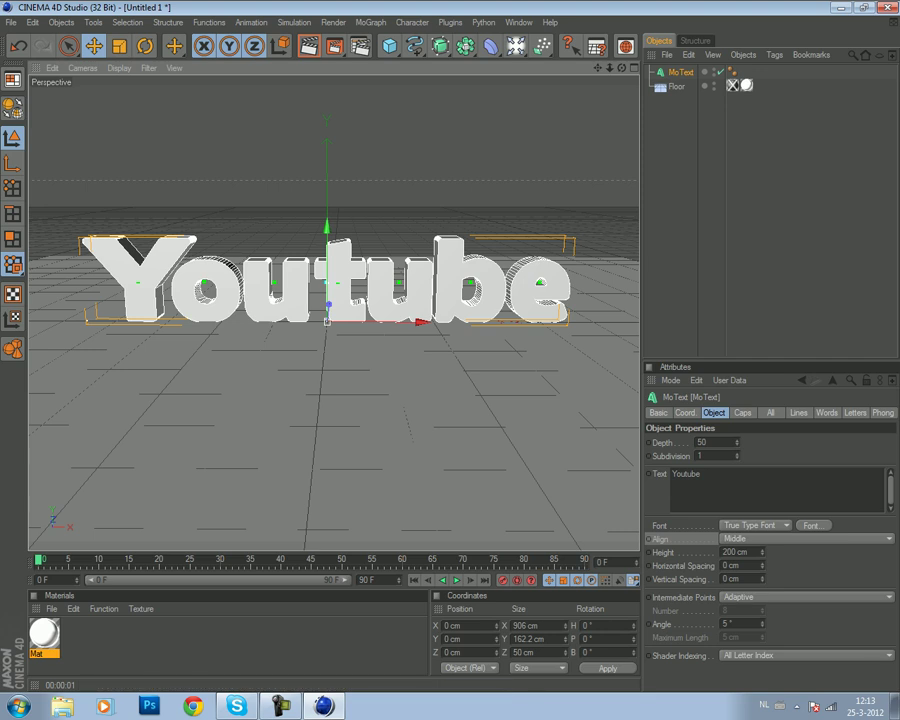
- Set Start and End caps to Fillet Cap with 2 steps and 3 cm radius
click(742, 412)
click(750, 482)
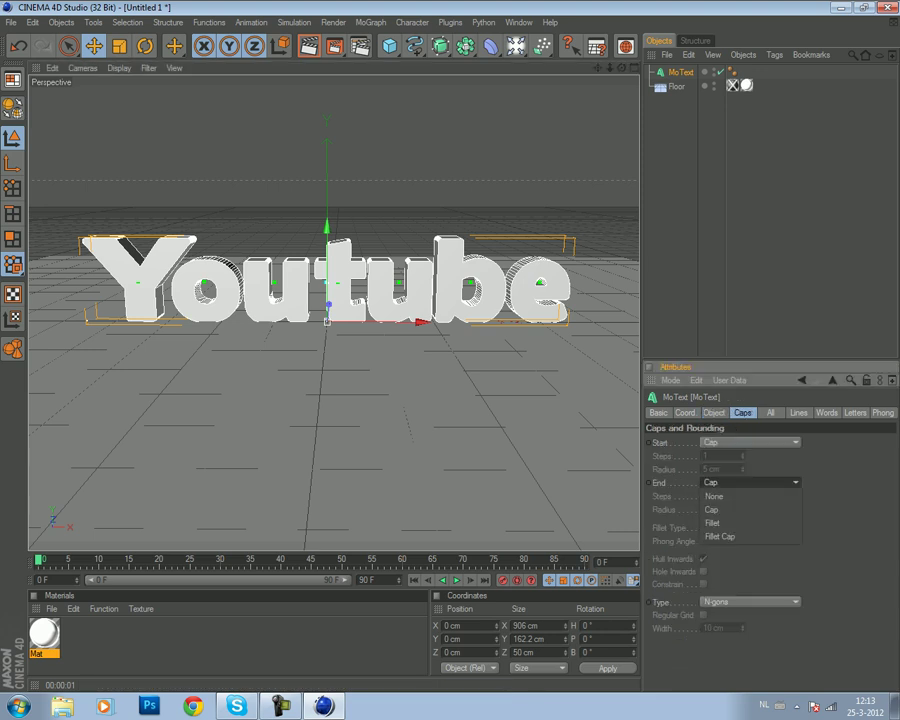
click(720, 534)
click(750, 442)
click(720, 496)
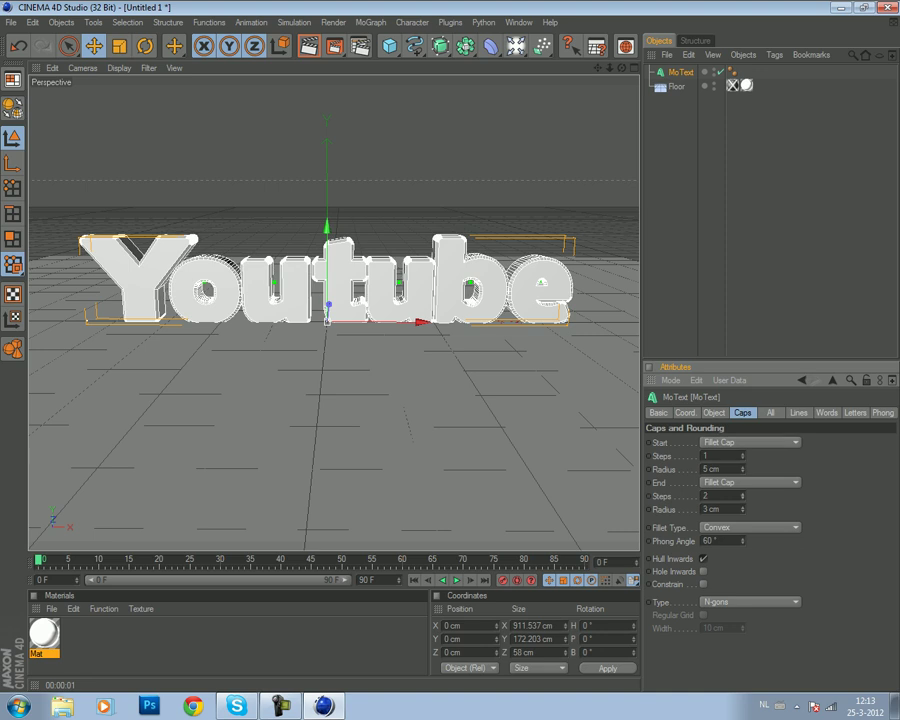
click(742, 452)
click(742, 472)
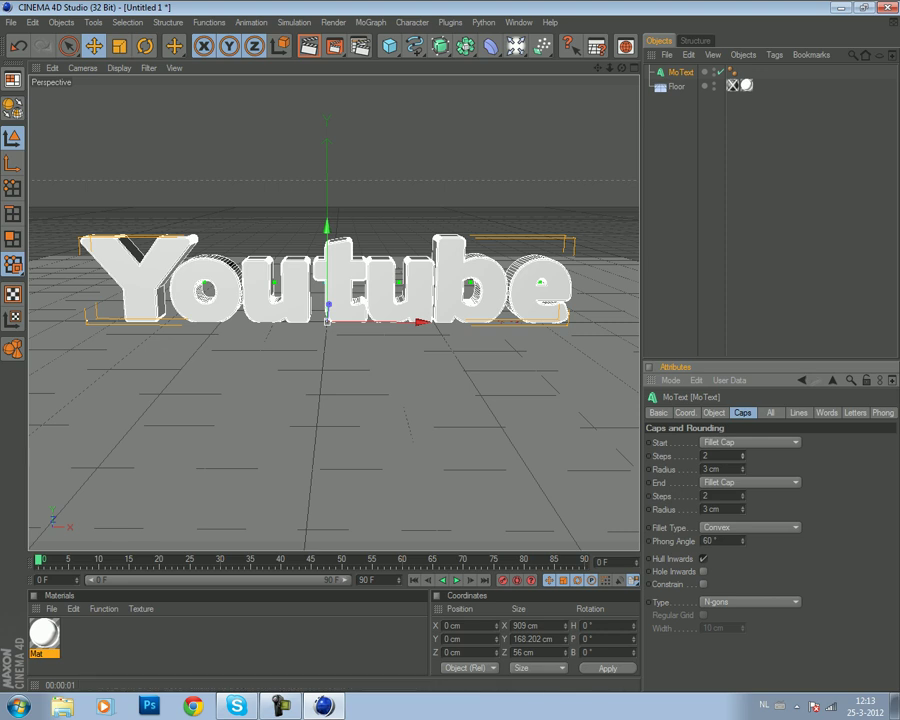
- Create material Mat.1 and set its Color to pure white (255)
double_click(80, 637)
double_click(43, 637)
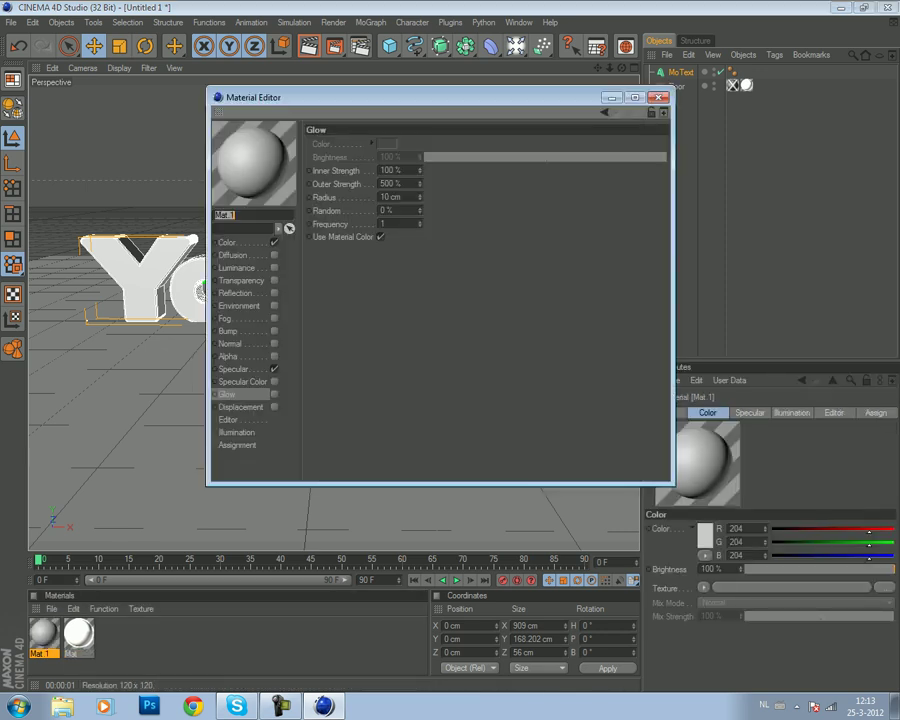
click(227, 242)
click(366, 150)
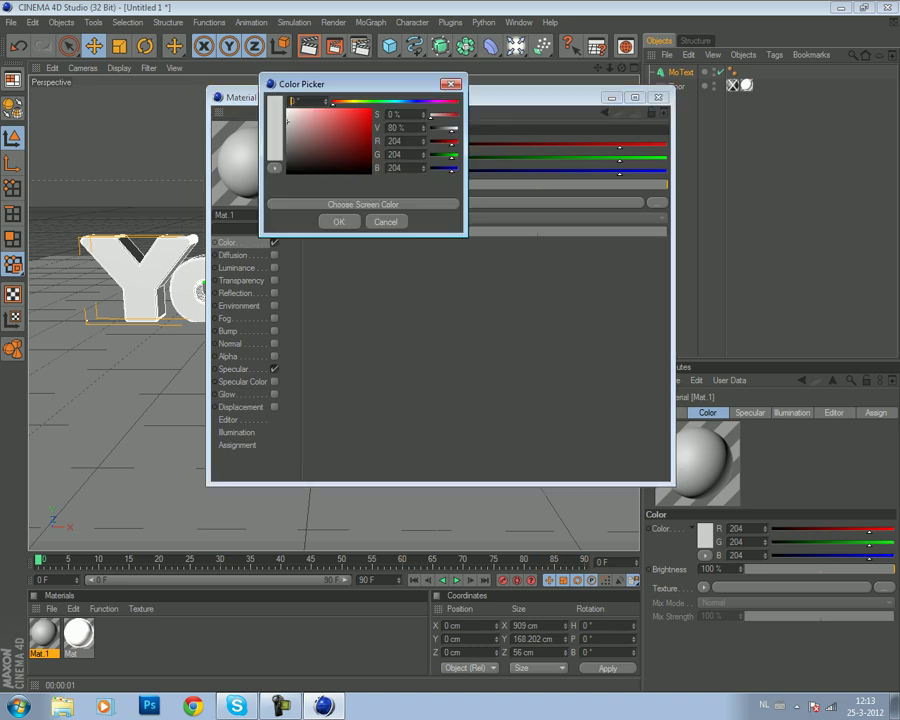
click(287, 106)
click(338, 221)
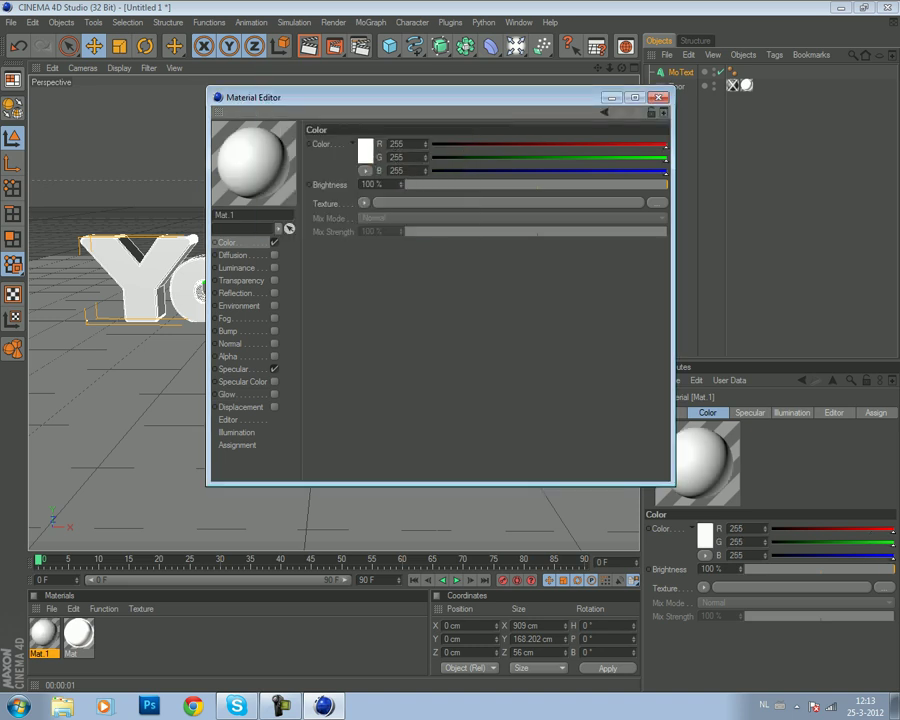
click(633, 97)
- Create Mat.2 and make it magenta with hue 294 and full saturation and brightness
key(ctrl+n)
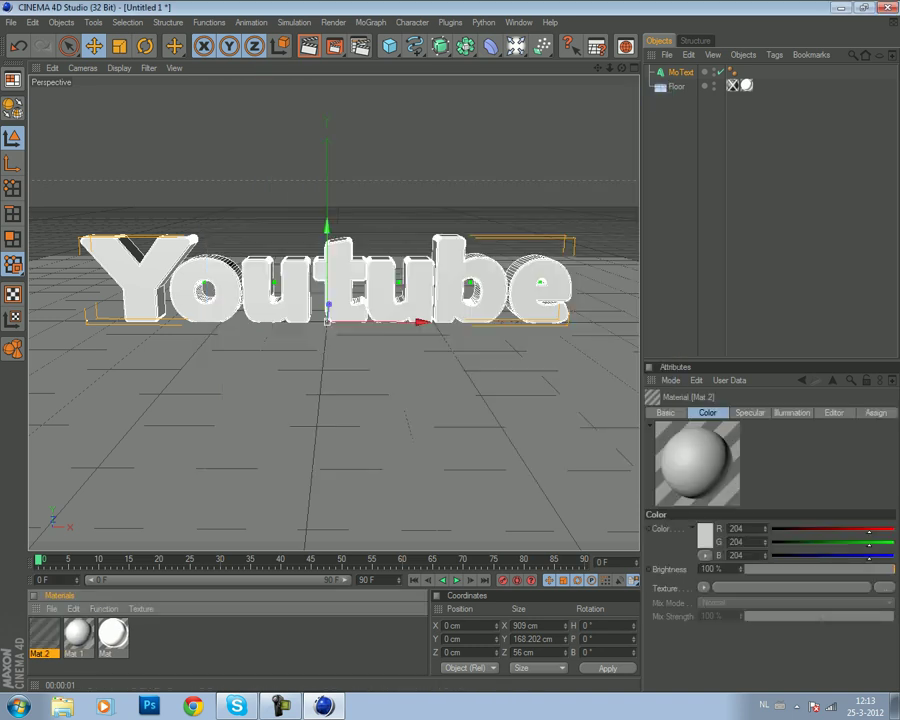
double_click(43, 633)
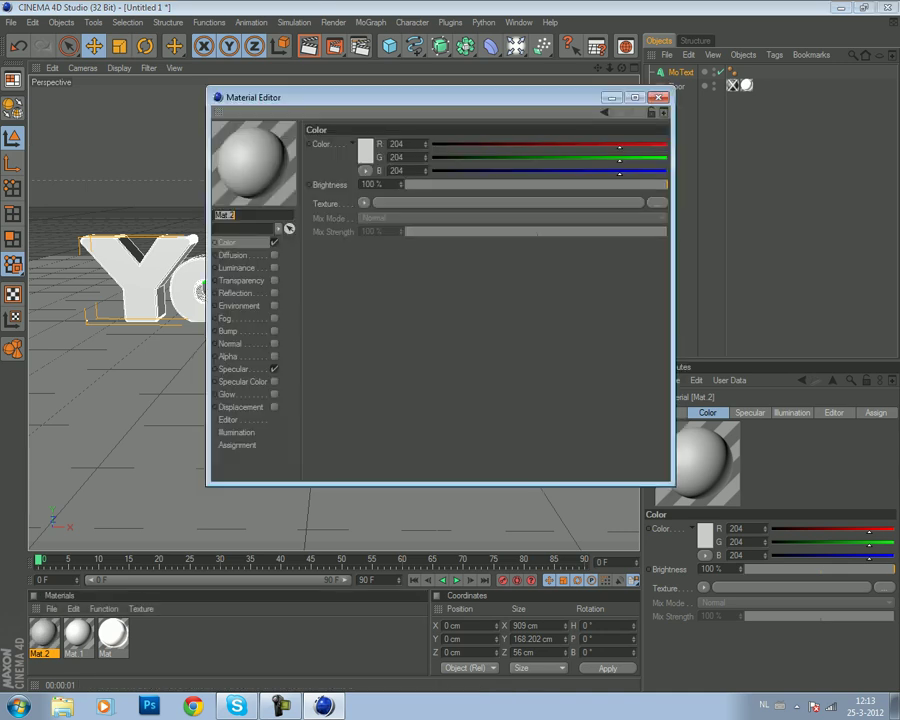
click(365, 151)
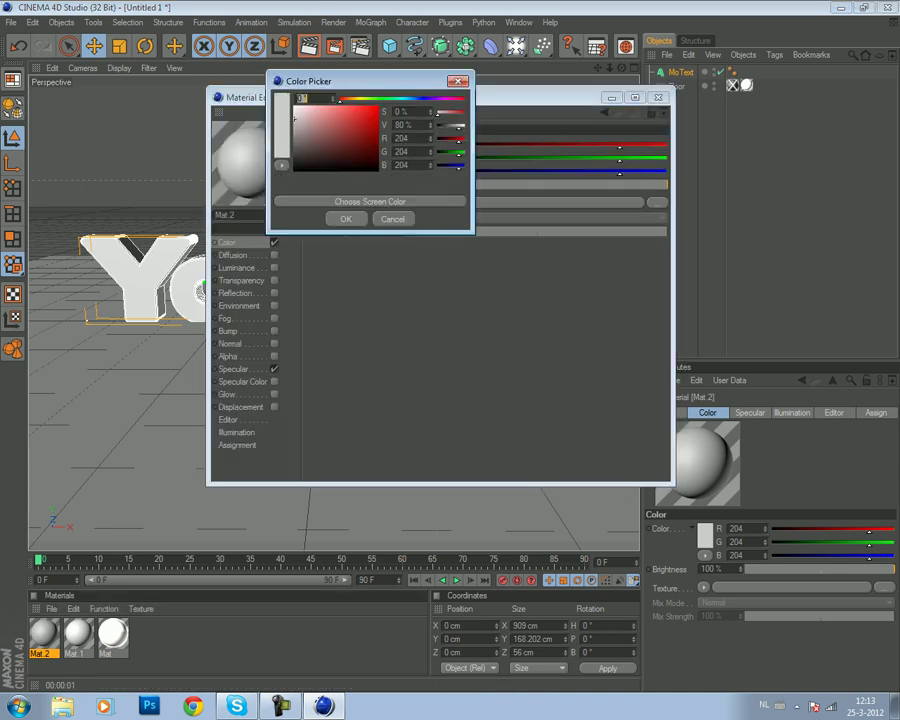
text(294)
key(Return)
click(378, 105)
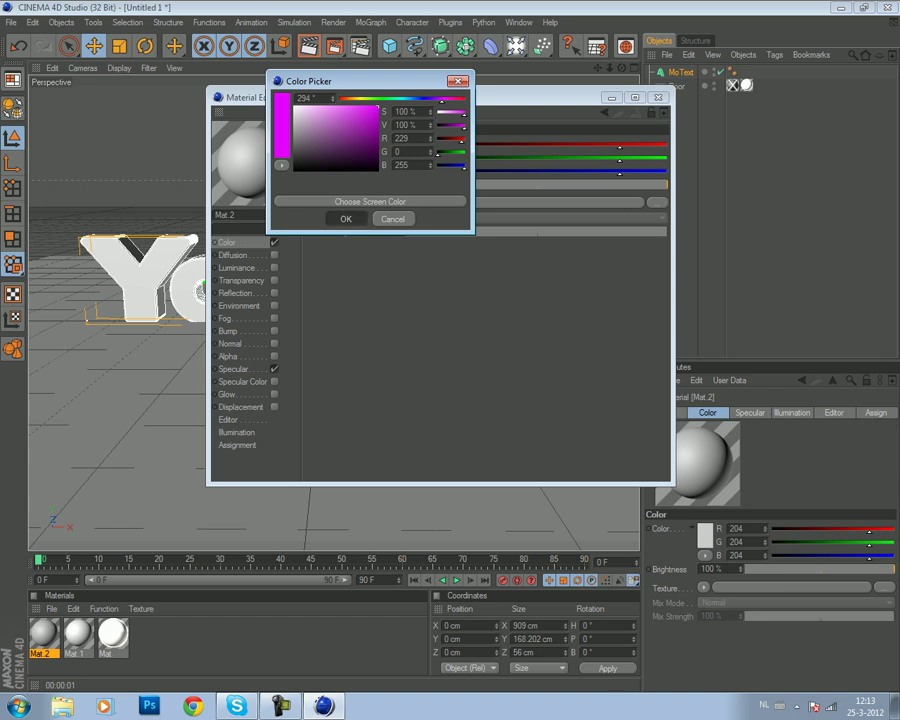
click(345, 218)
click(364, 150)
click(342, 214)
click(658, 97)
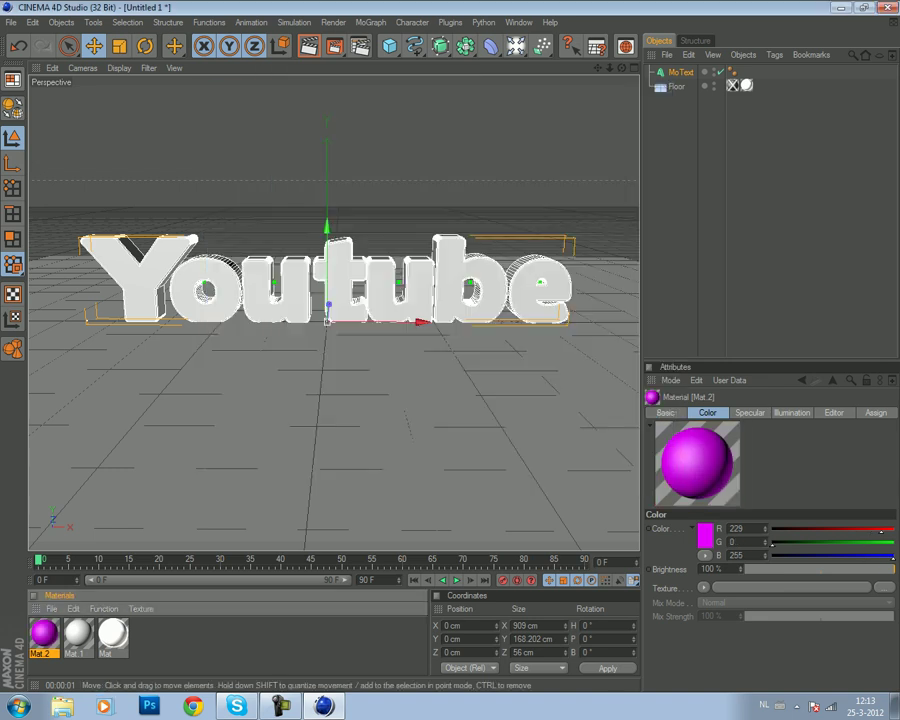
- Apply Mat.1 and Mat.2 to the Youtube text, limit Mat.2 to selection R2, and test-render
drag(78, 634, 350, 280)
drag(44, 633, 350, 280)
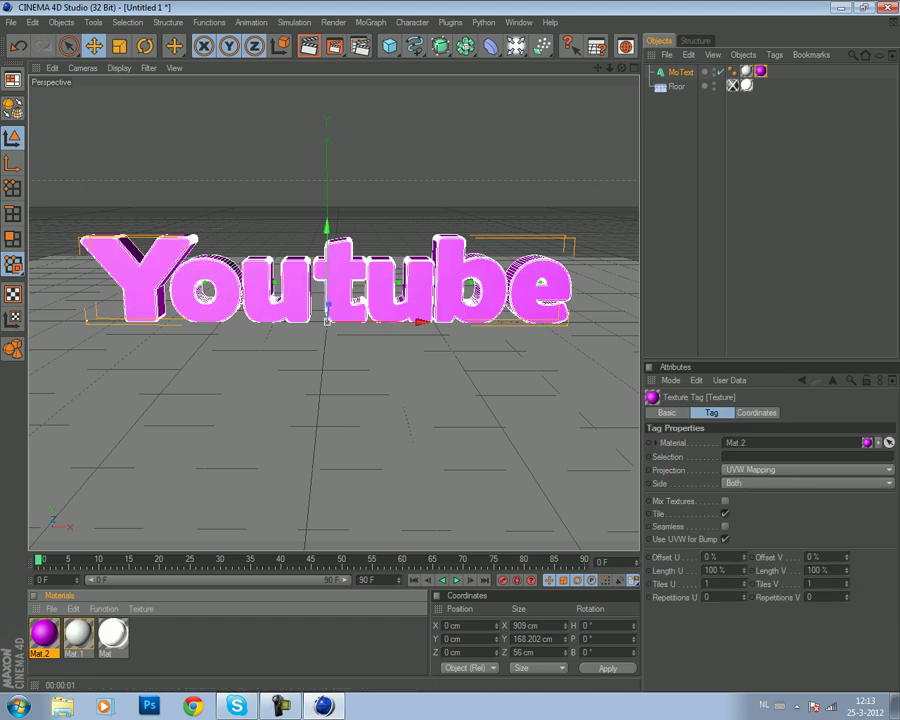
click(726, 456)
text(R2)
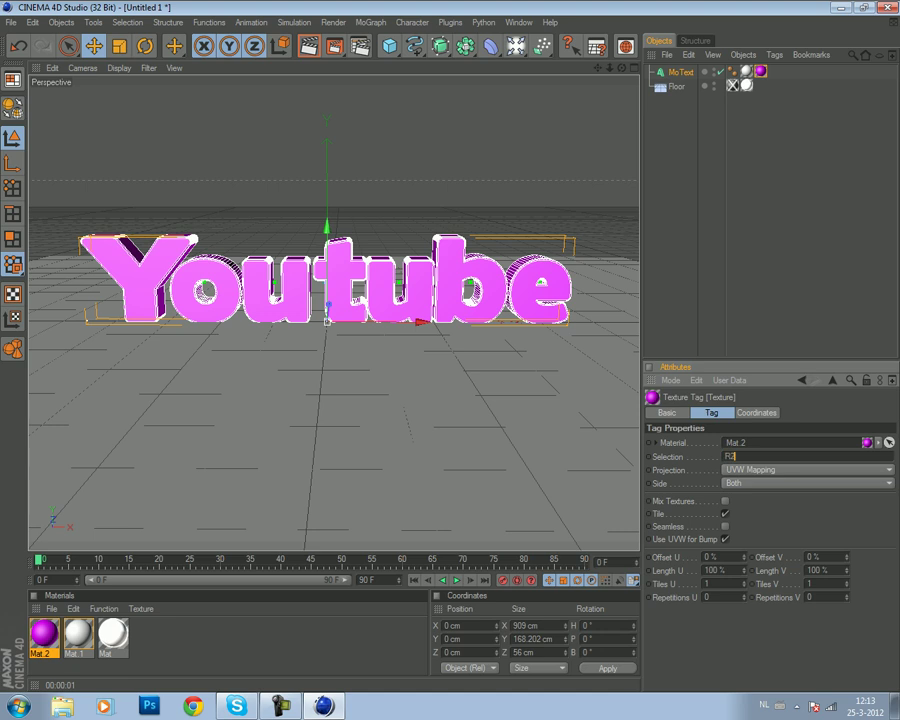
key(Return)
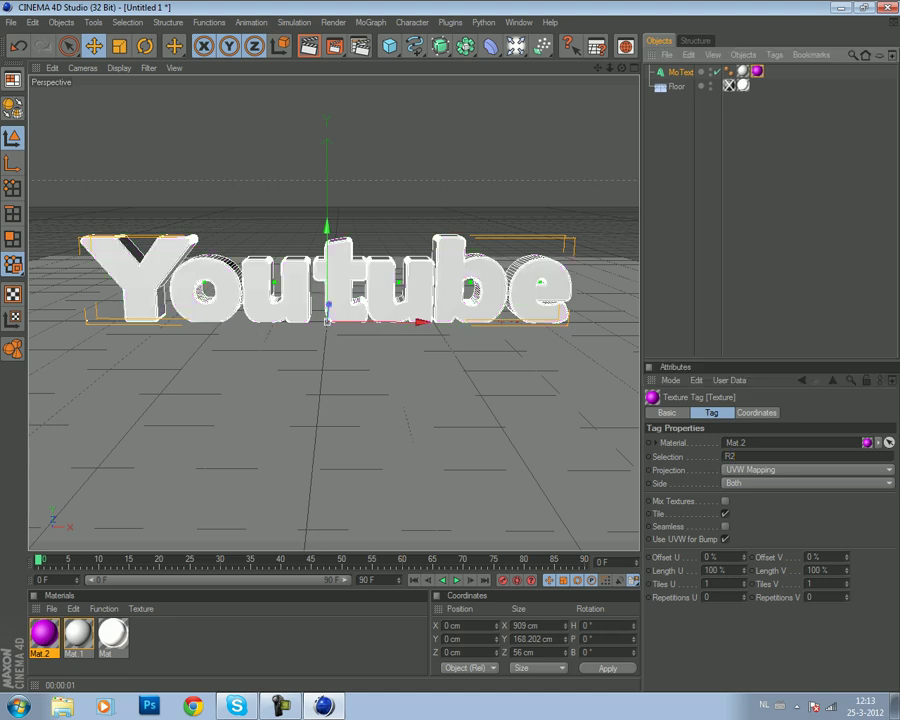
key(ctrl+r)
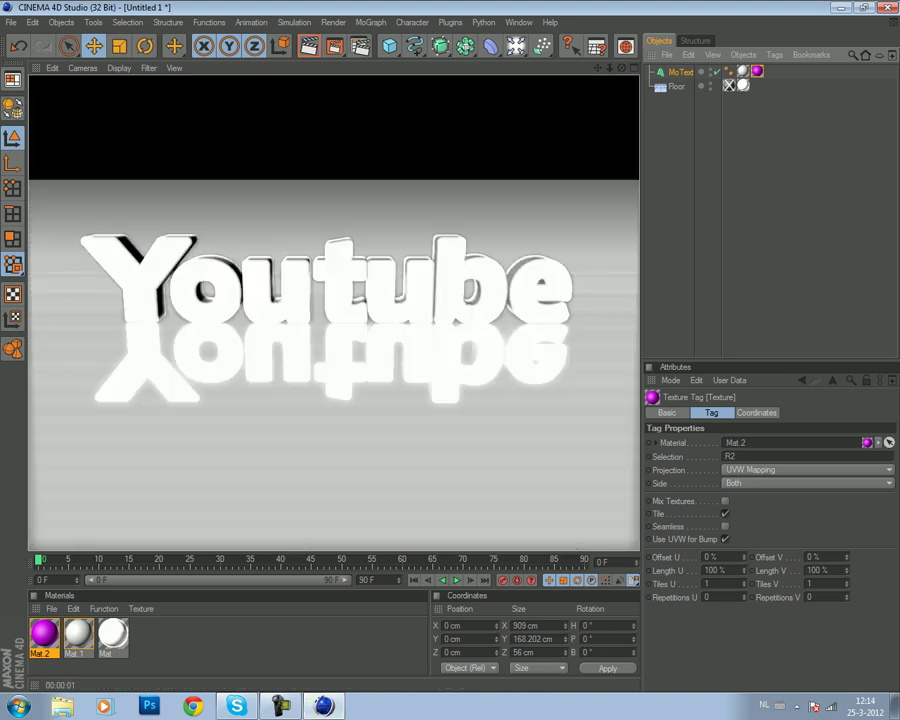
click(87, 320)
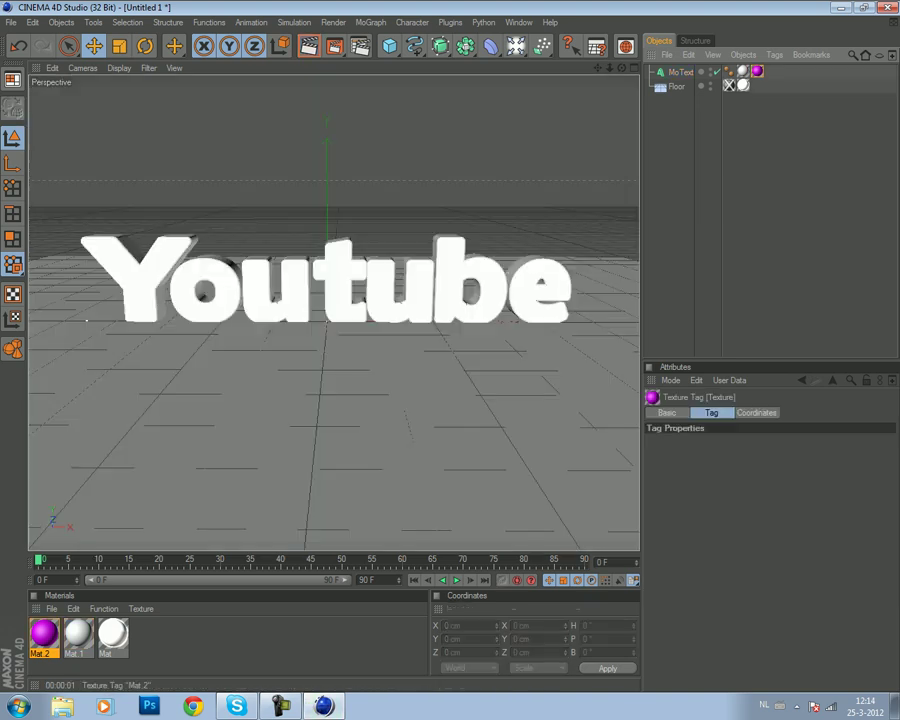
- Switch the Mat.2 tag's selection to R1, test-render, and add a second Mat.2 tag
click(757, 71)
text(R1)
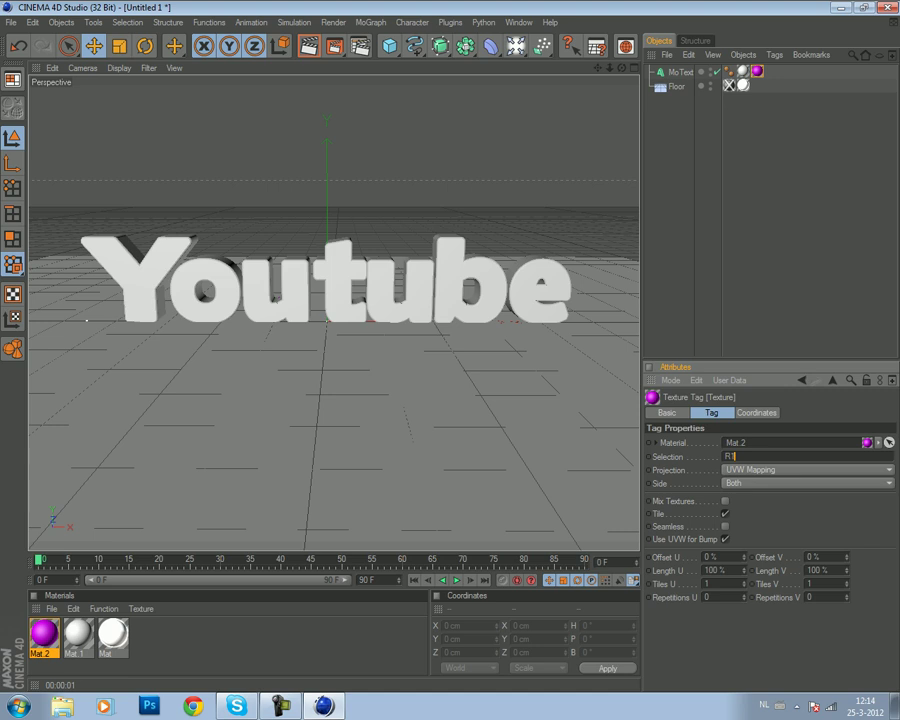
key(Return)
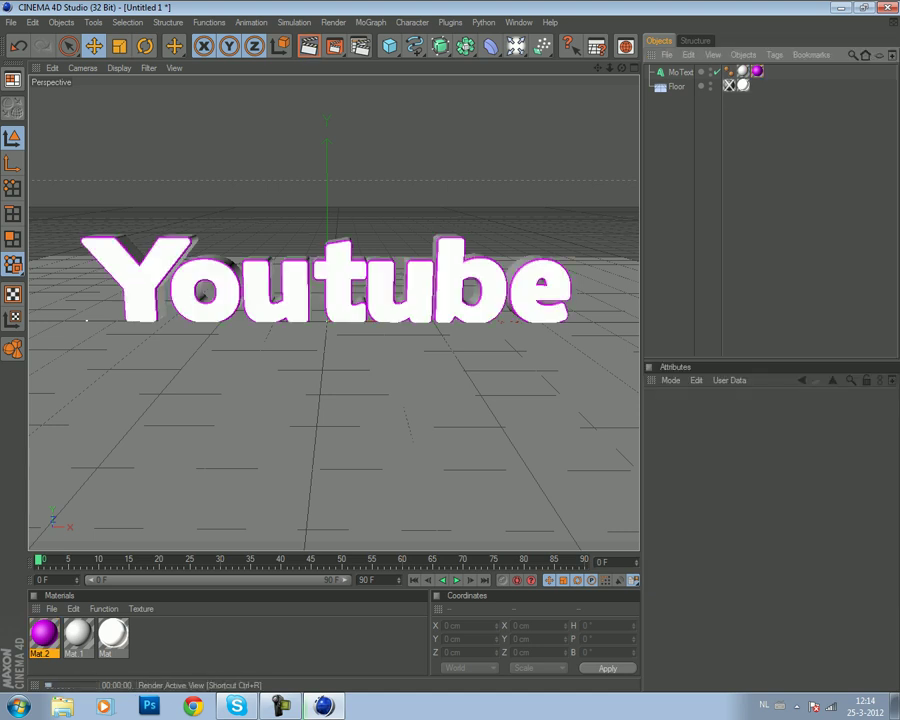
key(ctrl+r)
click(87, 320)
mouse_move(87, 320)
alt+mouse_down()
mouse_move(380, 399)
mouse_move(405, 424)
alt+mouse_up()
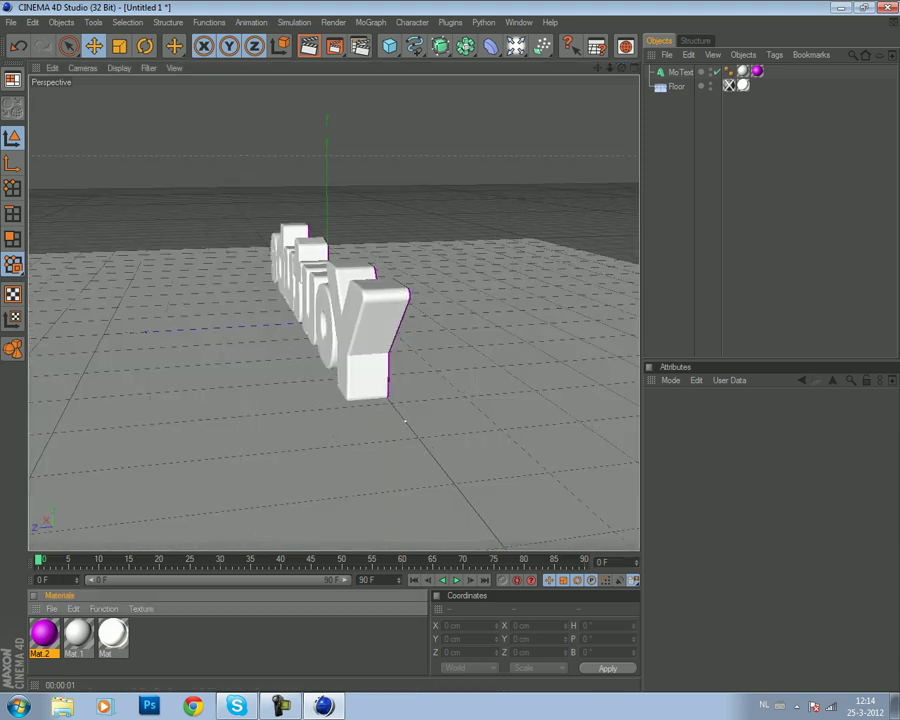
drag(44, 632, 360, 320)
click(726, 456)
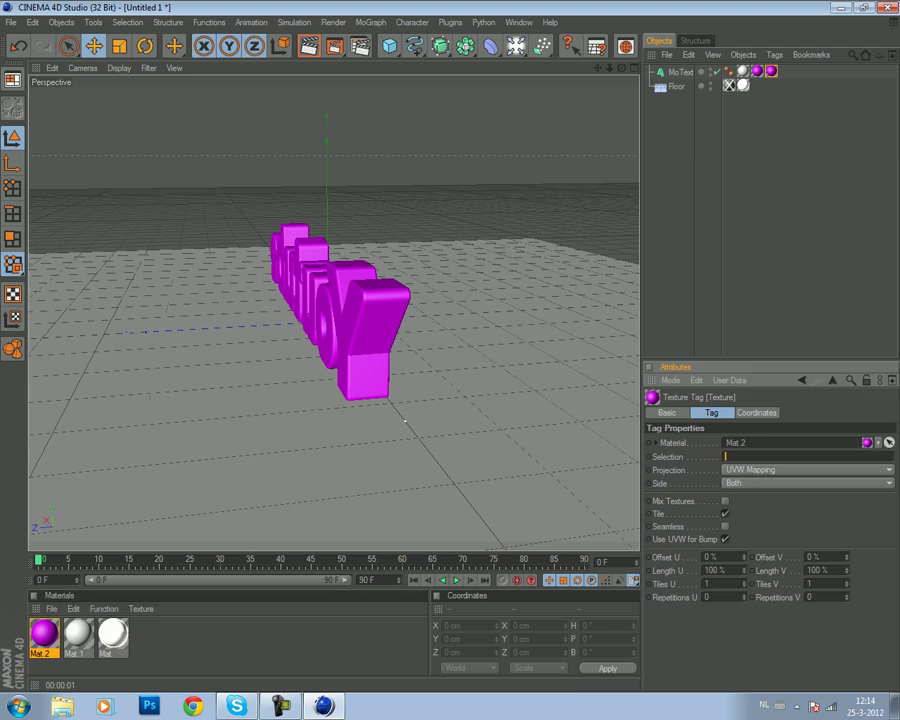
text(R2)
- Restrict the second Mat.2 tag to R2 and test-render the text from the front and behind
key(Return)
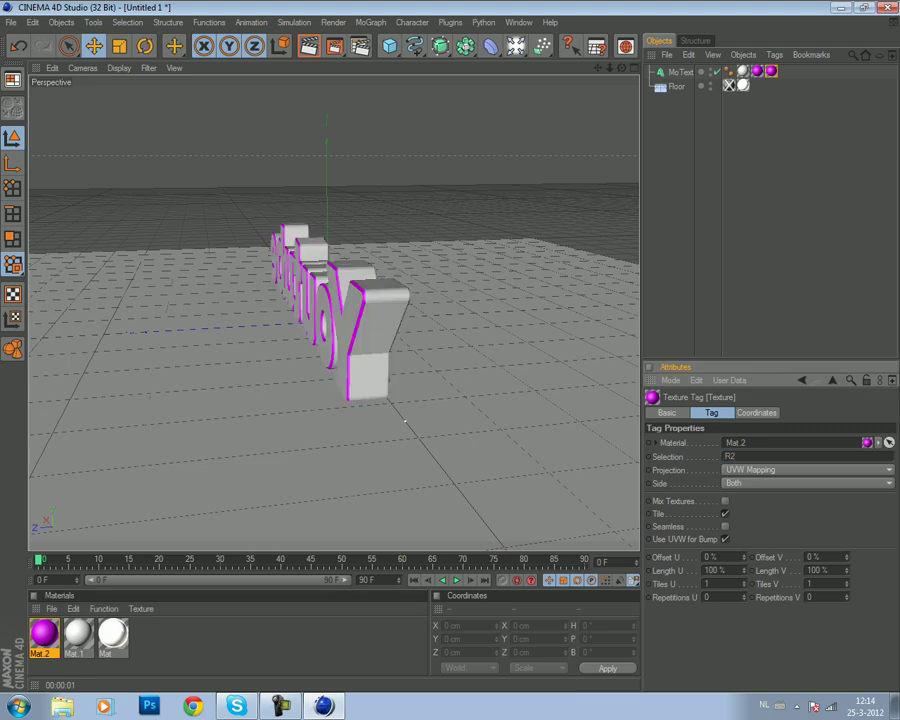
mouse_move(405, 427)
alt+mouse_down()
mouse_move(200, 432)
mouse_move(380, 428)
alt+mouse_up()
click(309, 46)
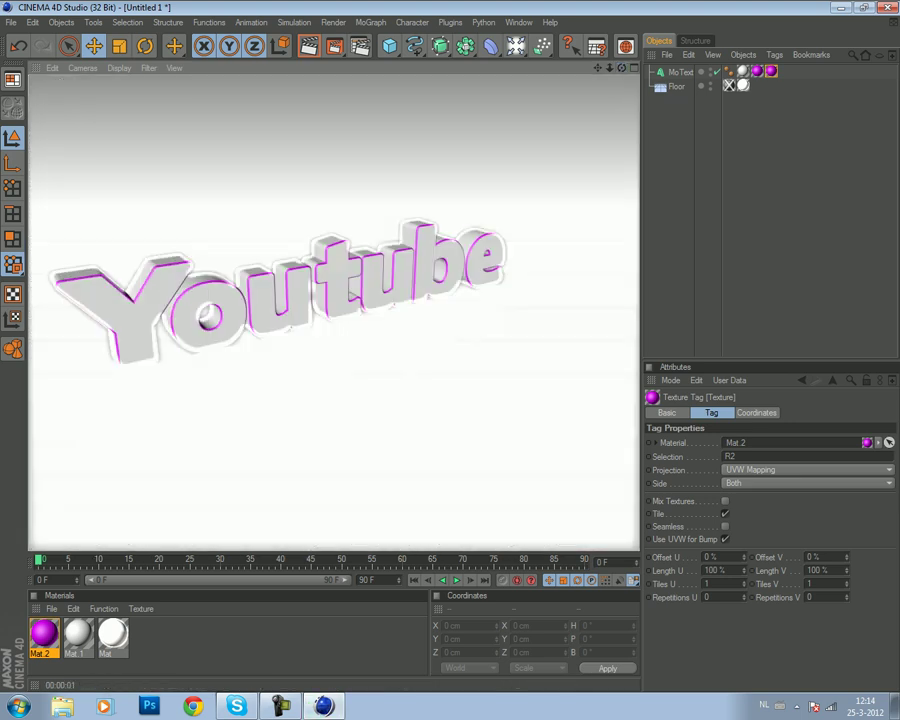
click(511, 384)
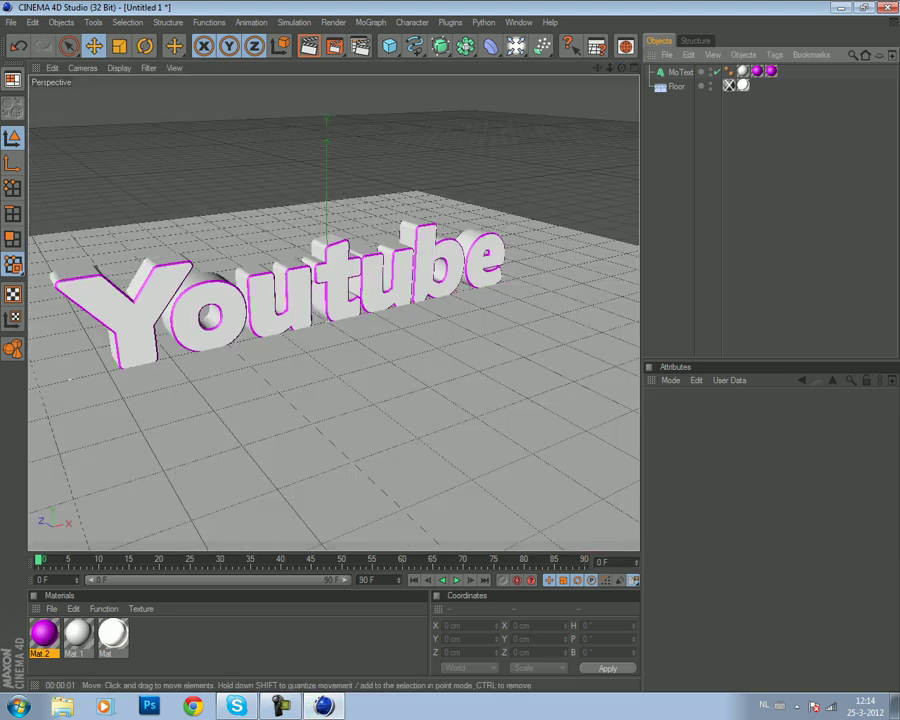
alt+drag(400, 384, 511, 384)
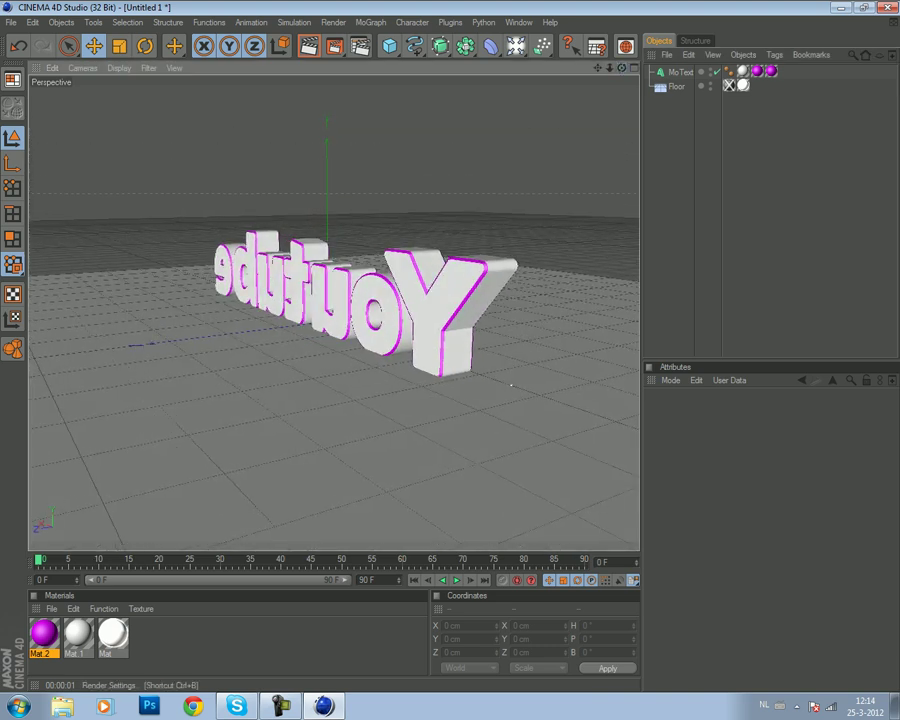
click(309, 46)
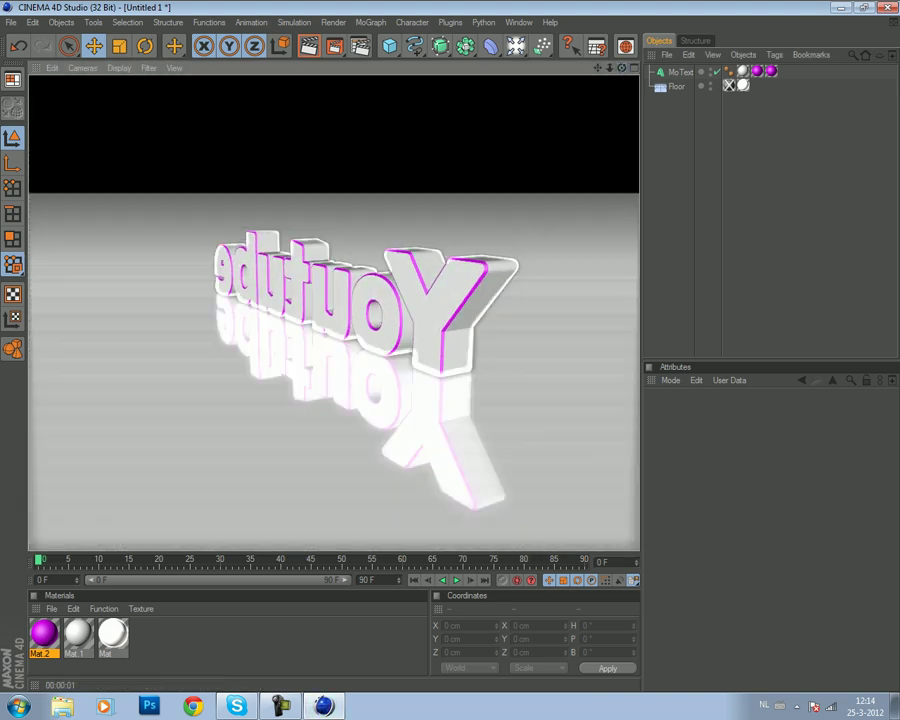
click(511, 384)
- Turn off Use Material Color in Mat's Glow channel, lower its brightness, and render
double_click(113, 634)
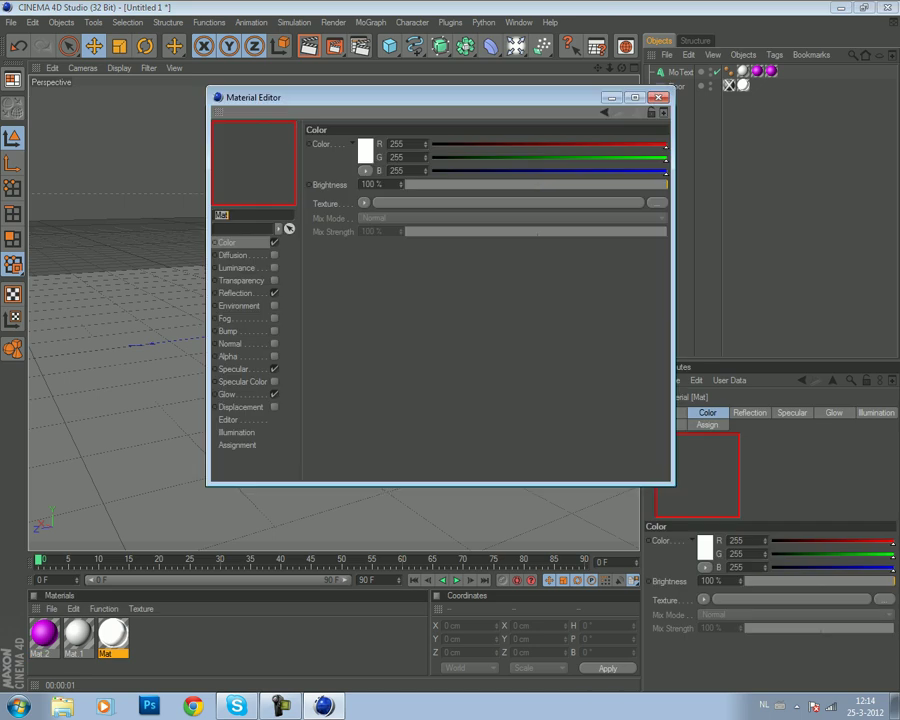
click(227, 394)
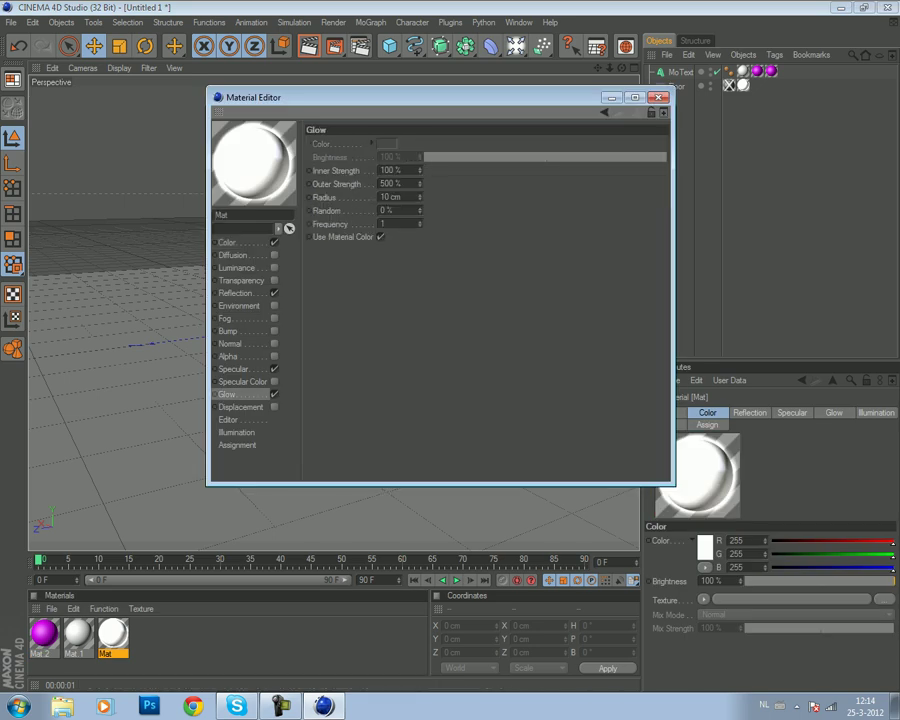
click(380, 237)
drag(492, 157, 546, 157)
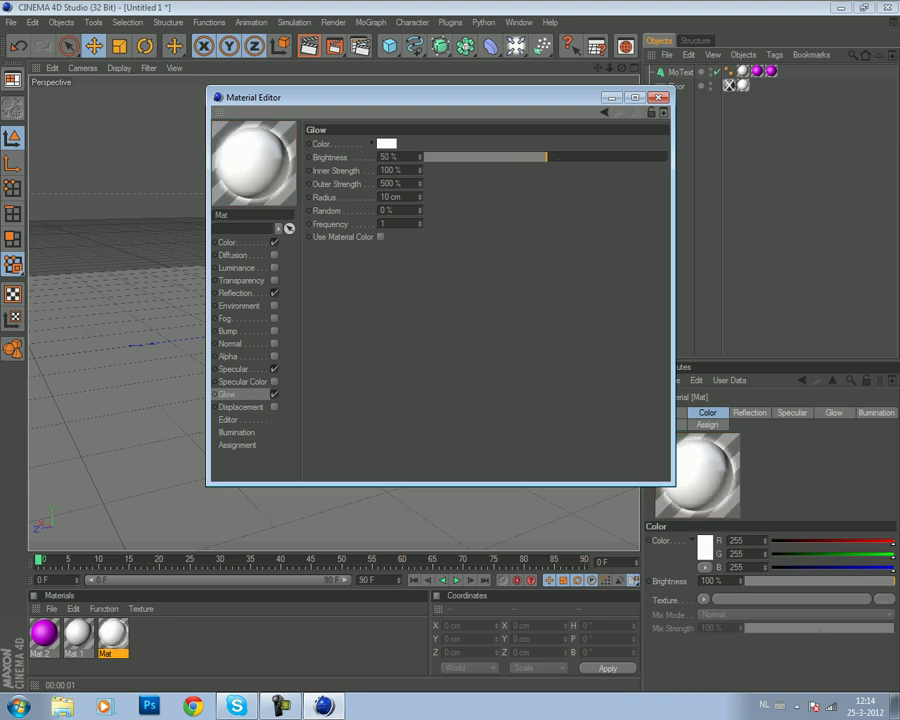
click(658, 97)
click(309, 46)
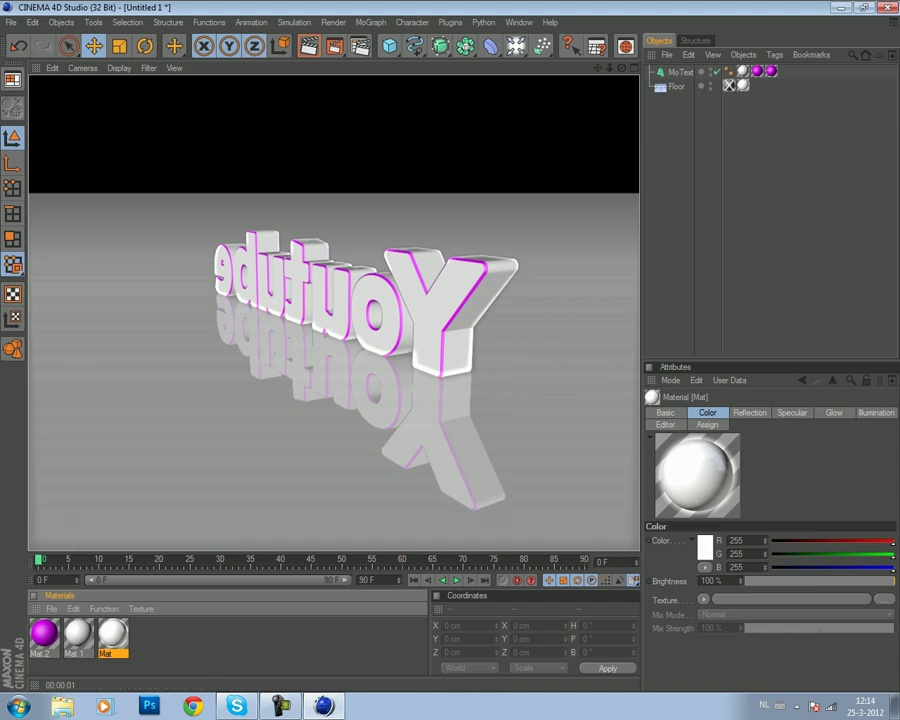
click(511, 384)
- Set Mat's glow brightness to 16%, then 25%, and re-render
double_click(113, 632)
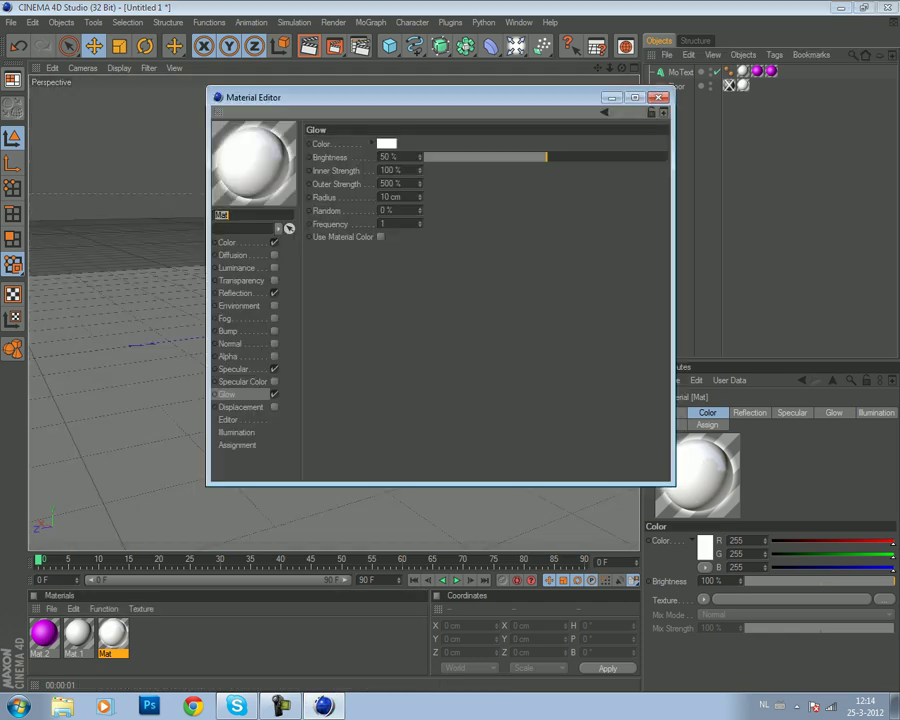
text(16)
key(Return)
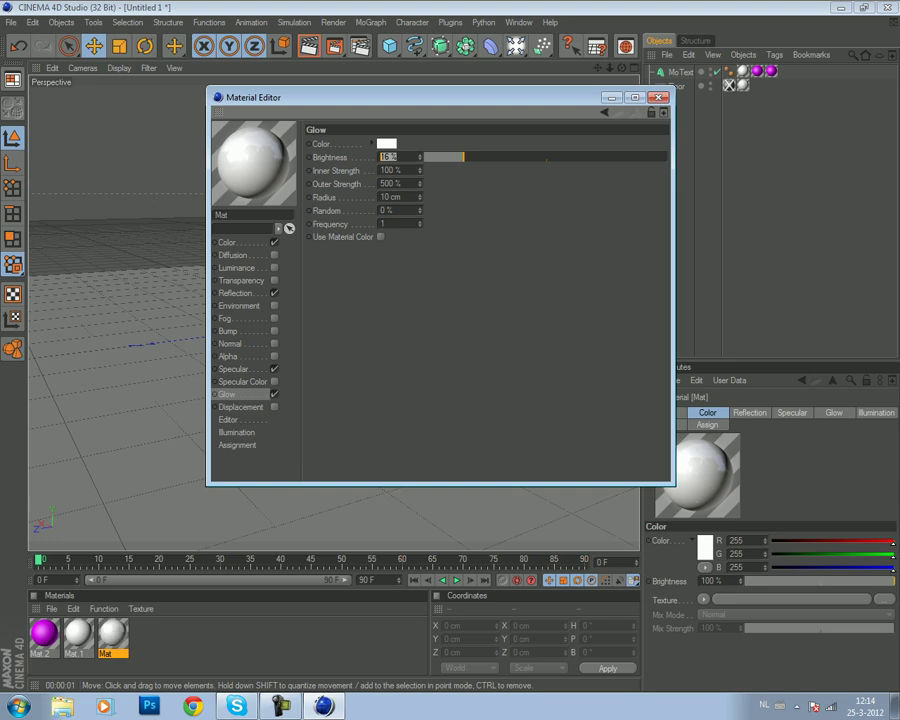
text(5)
key(Return)
click(657, 97)
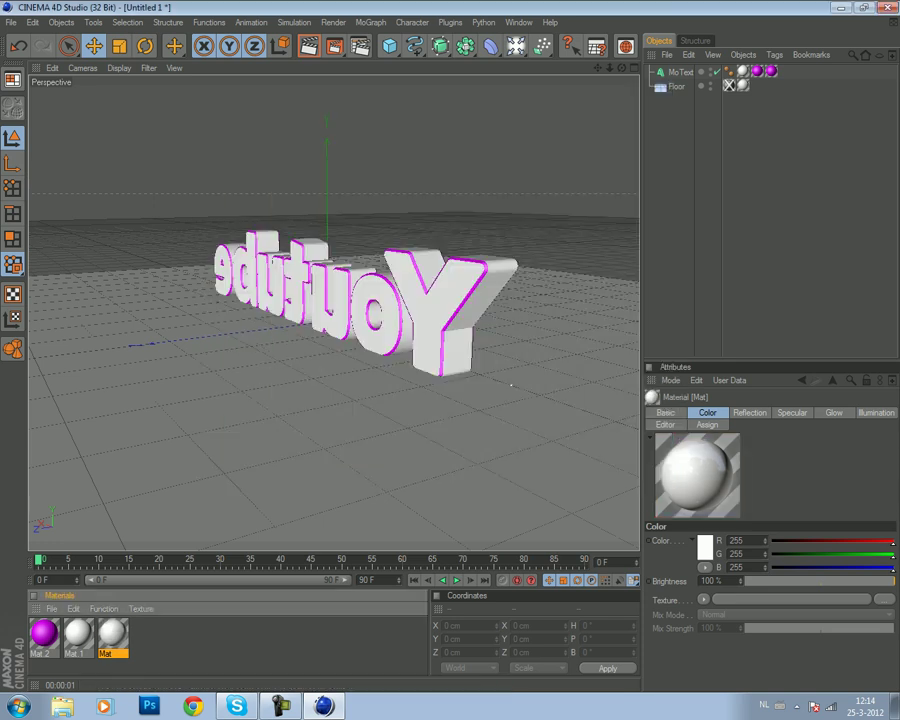
click(309, 46)
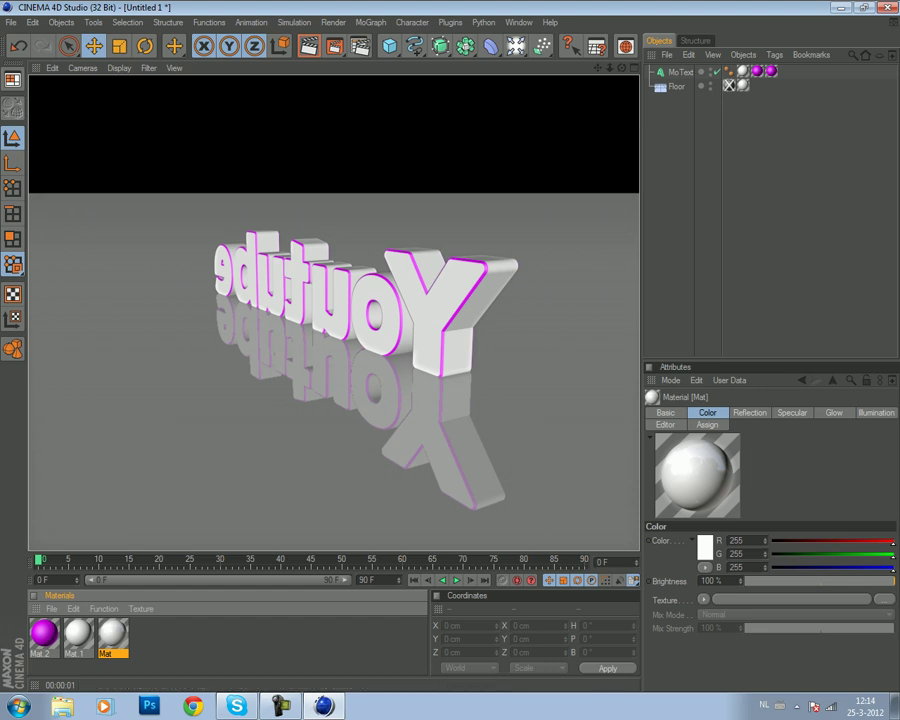
- View the text and floor from above and add a Spot light to the scene
mouse_move(420, 330)
alt+mouse_down()
mouse_move(573, 323)
mouse_move(310, 248)
mouse_move(84, 322)
alt+mouse_up()
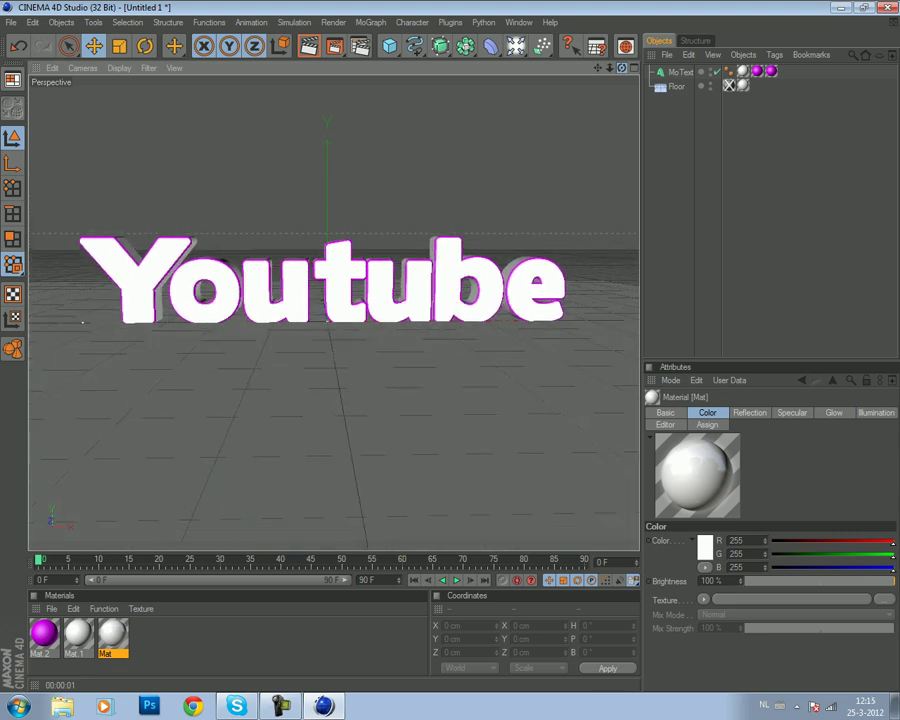
mouse_move(84, 322)
alt+mouse_down()
mouse_move(92, 410)
mouse_move(86, 320)
alt+mouse_up()
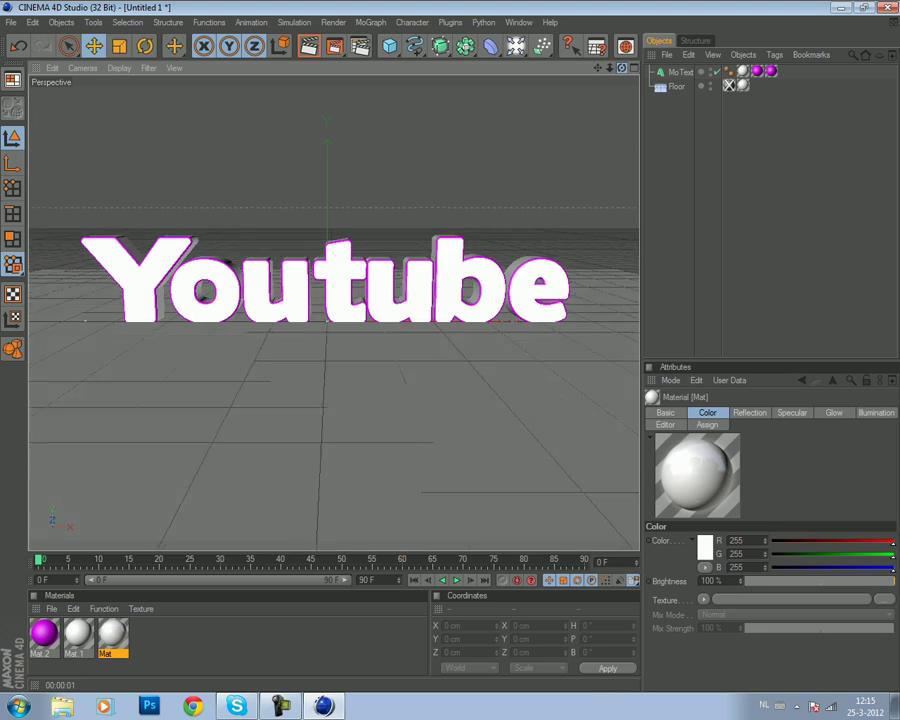
mouse_move(515, 45)
mouse_down()
mouse_move(650, 160)
mouse_move(570, 85)
mouse_up()
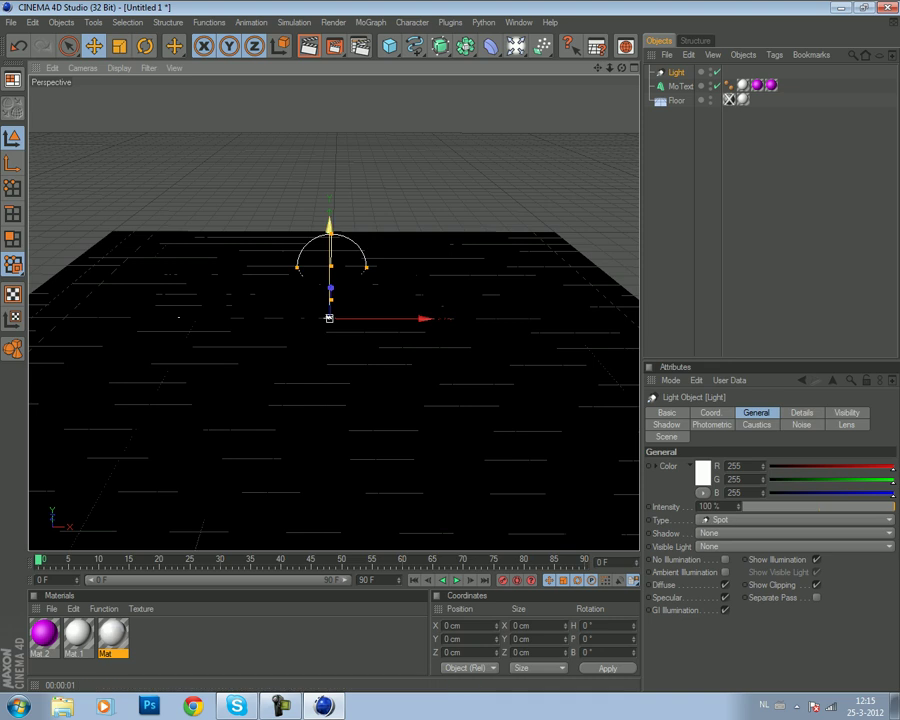
- Pull the spot light back to Z -2107 cm and test-render the lighting
drag(329, 318, 330, 318)
key(ctrl+r)
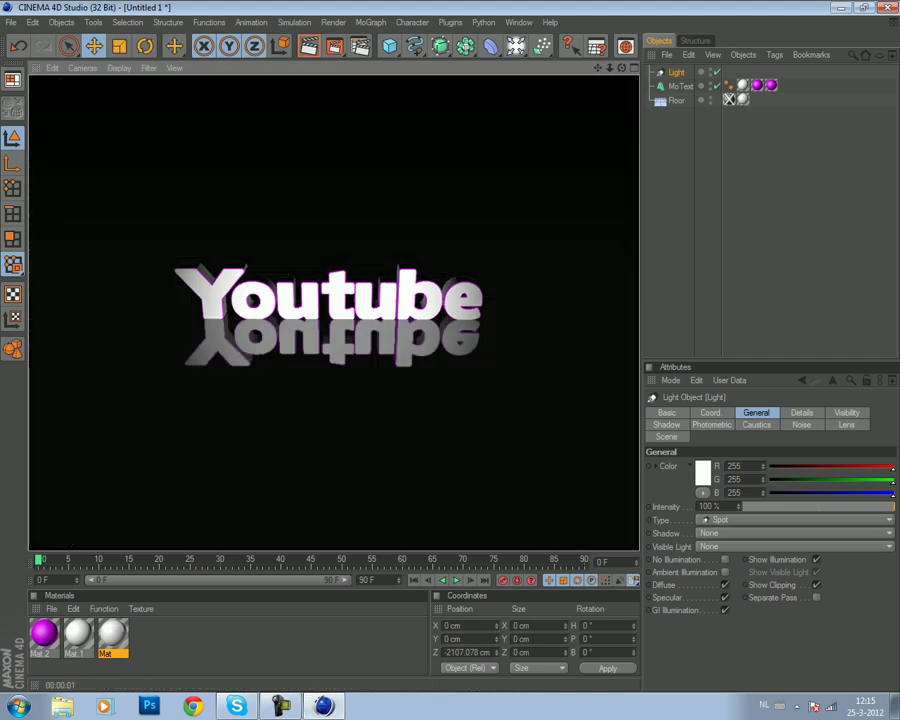
scroll(333, 310, down, 2)
scroll(333, 310, down, 2)
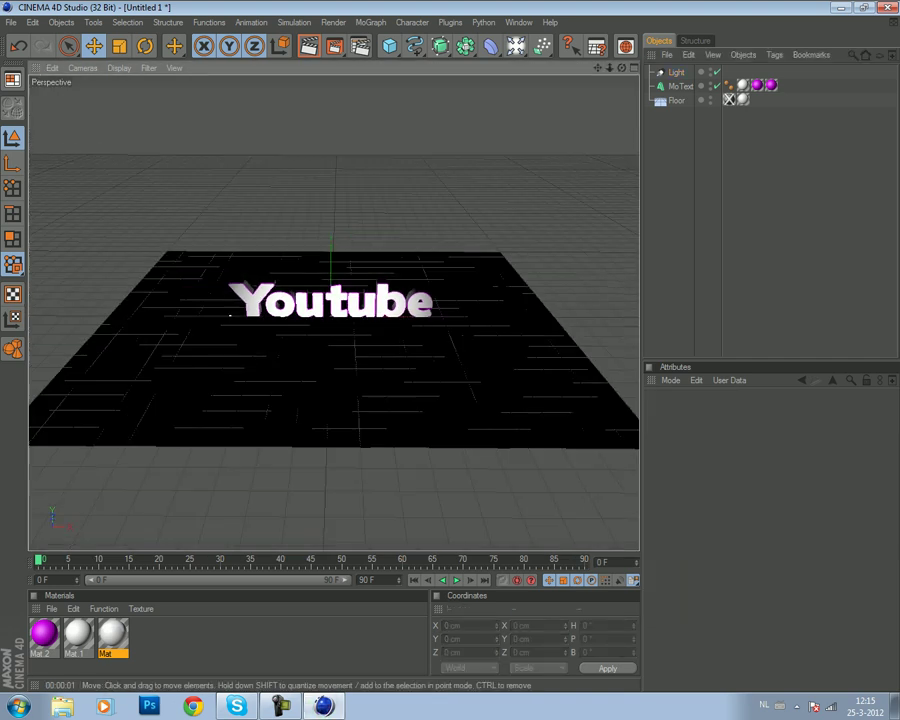
scroll(333, 310, down, 2)
scroll(333, 310, down, 1)
- Raise the spot light to Y 661 cm, pitch it -34.8°, adjust its cone, and render
click(327, 479)
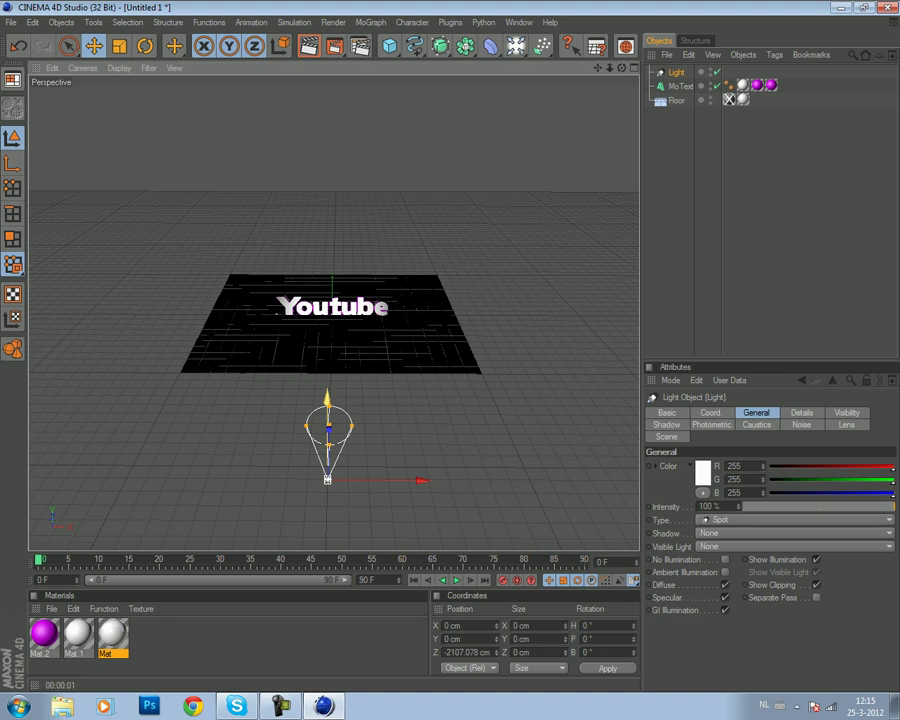
alt+drag(330, 300, 400, 306)
mouse_move(380, 433)
mouse_down()
mouse_move(475, 349)
mouse_move(451, 238)
mouse_up()
key(r)
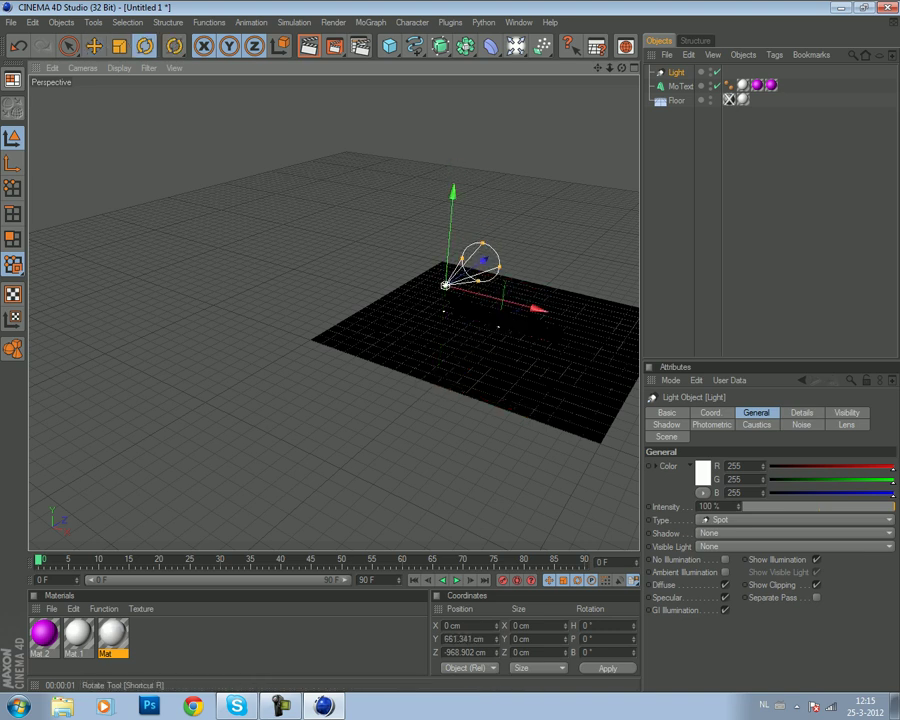
mouse_move(452, 300)
mouse_down()
mouse_move(445, 285)
mouse_move(418, 294)
mouse_up()
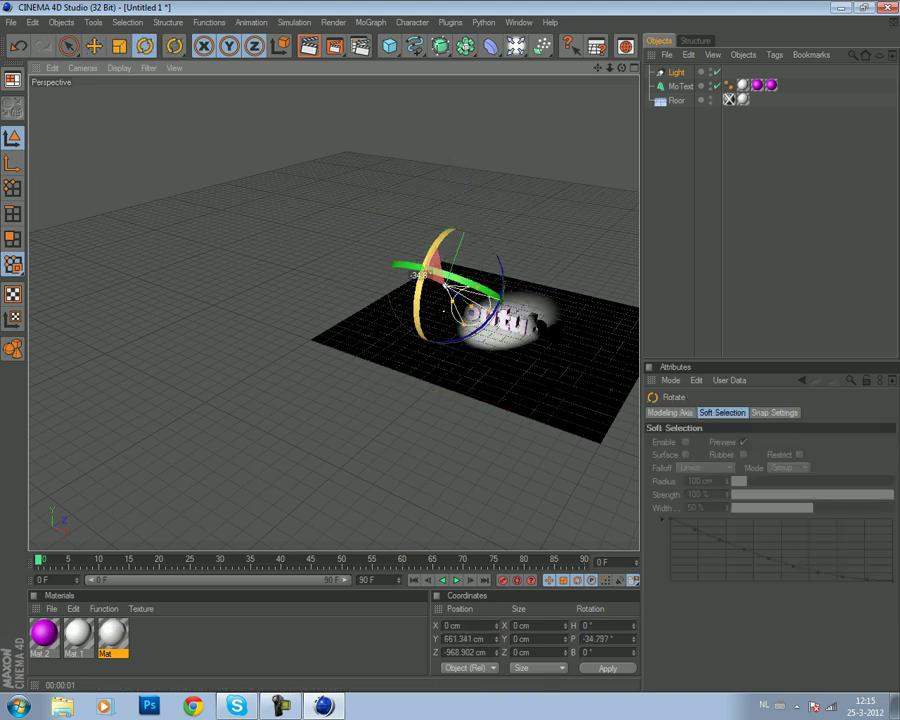
scroll(418, 294, down, 2)
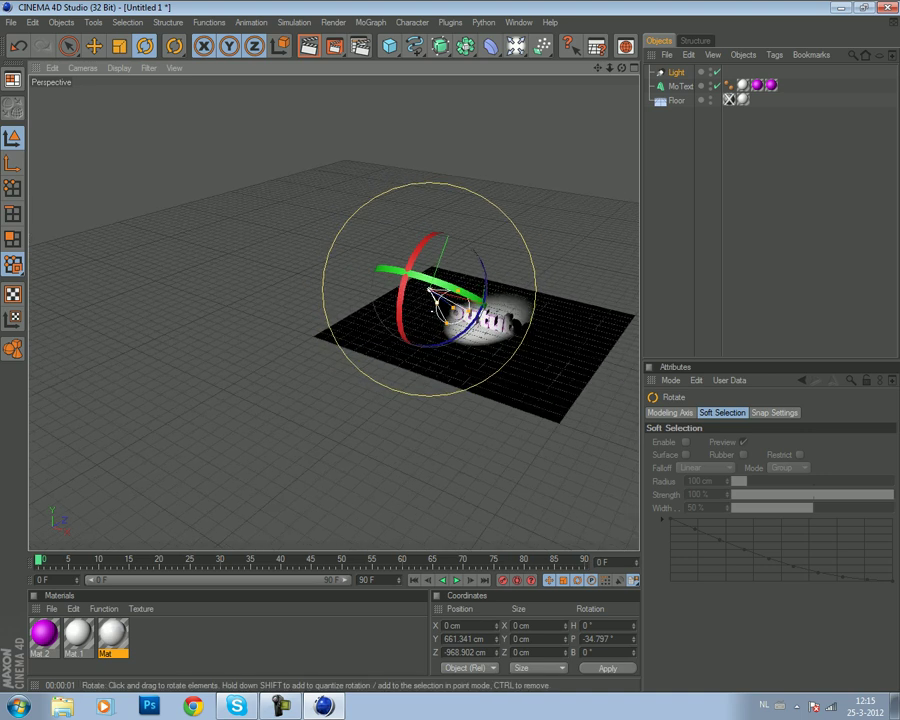
key(e)
scroll(429, 289, up, 2)
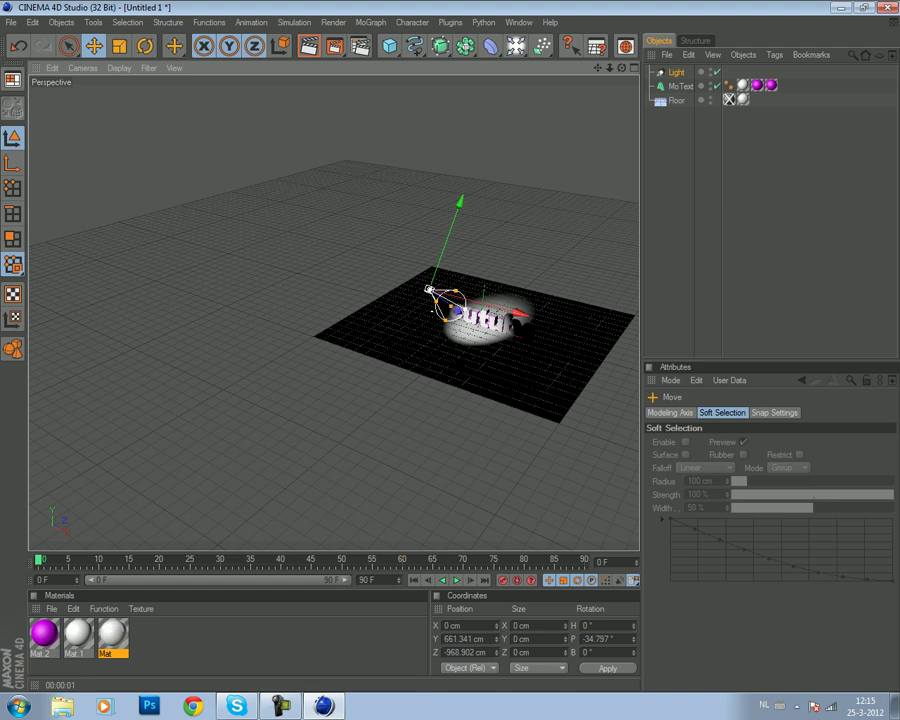
drag(463, 301, 486, 300)
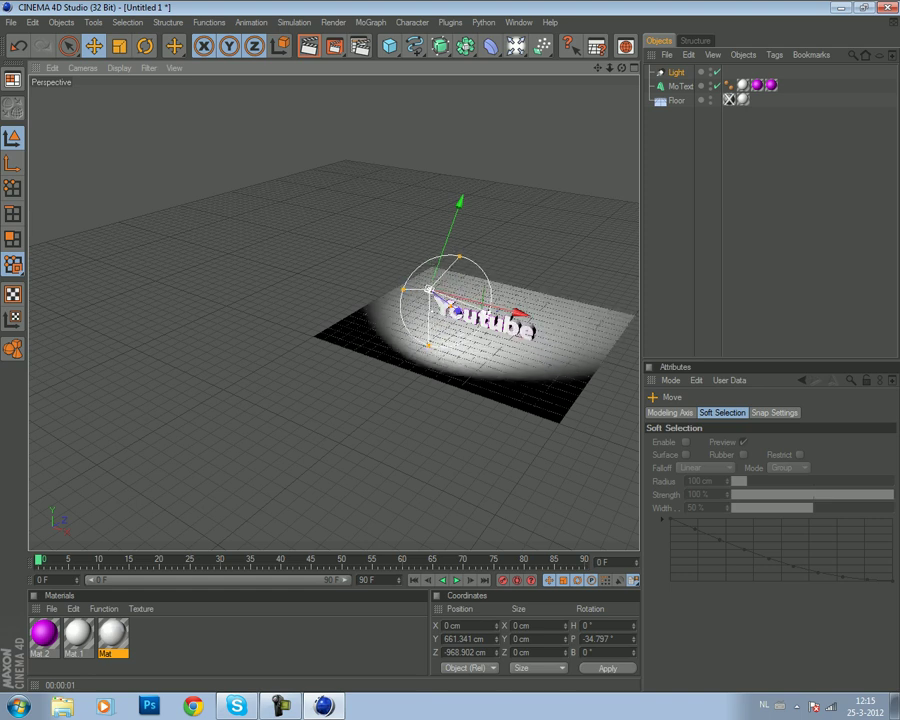
drag(486, 300, 479, 303)
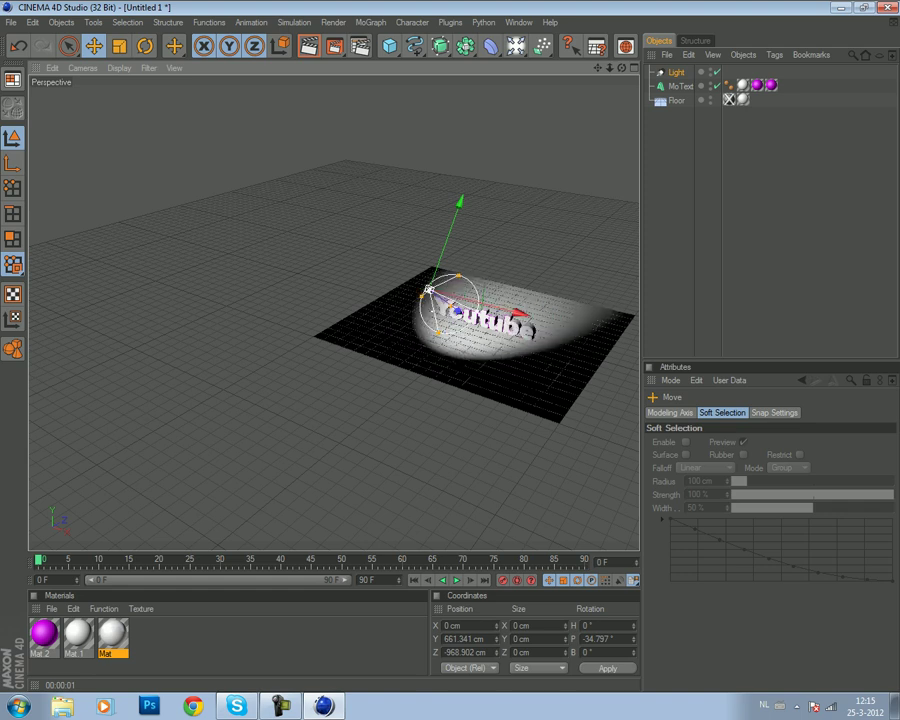
click(309, 45)
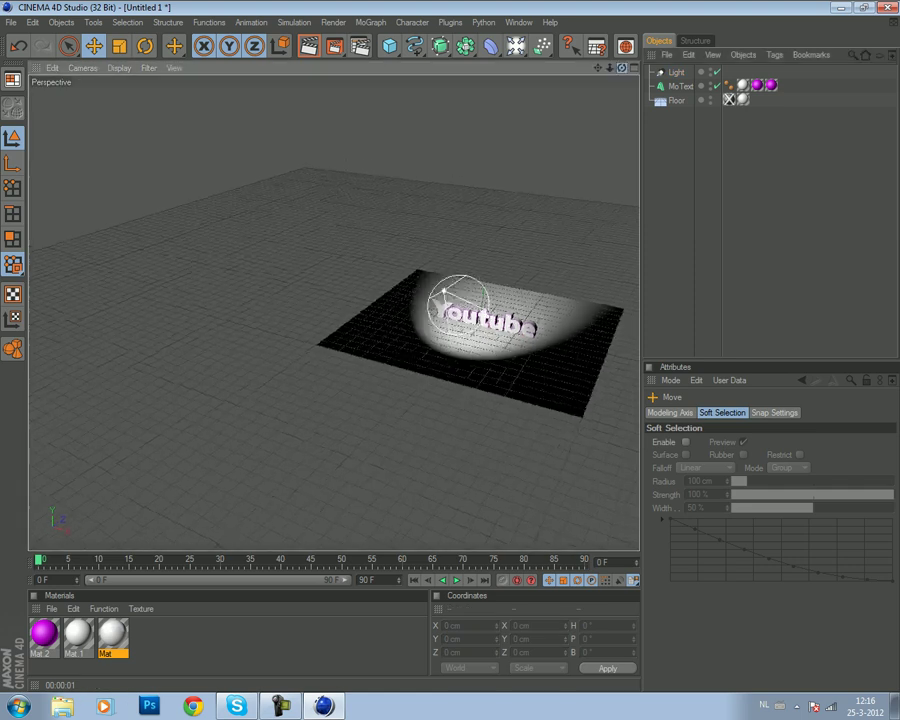
- Pan, orbit and zoom to face the Youtube text, then test-render the scene
drag(485, 300, 492, 300)
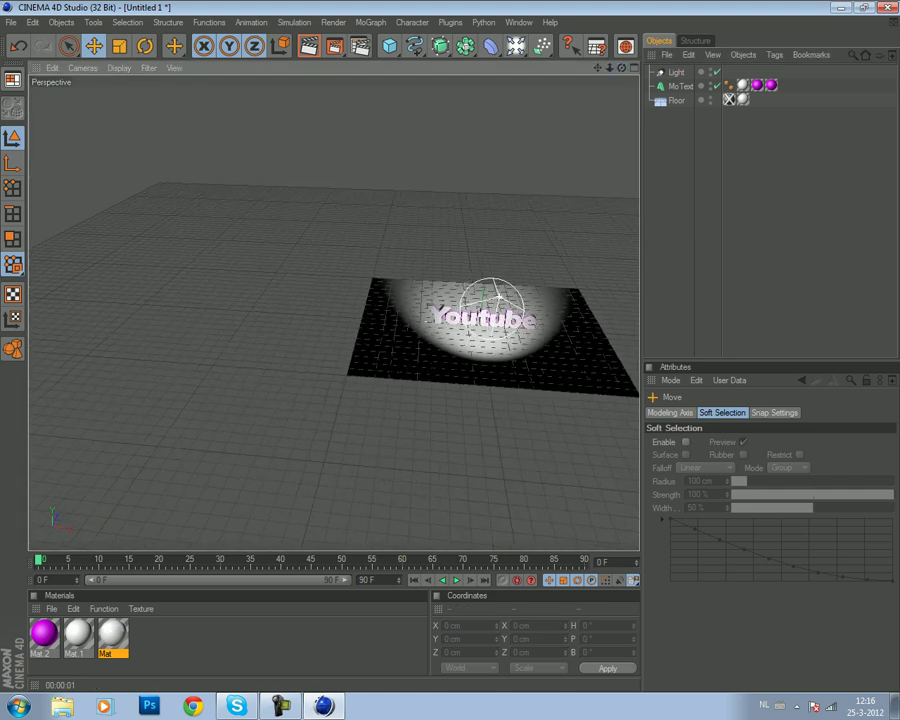
alt+middle_drag(490, 330, 300, 305)
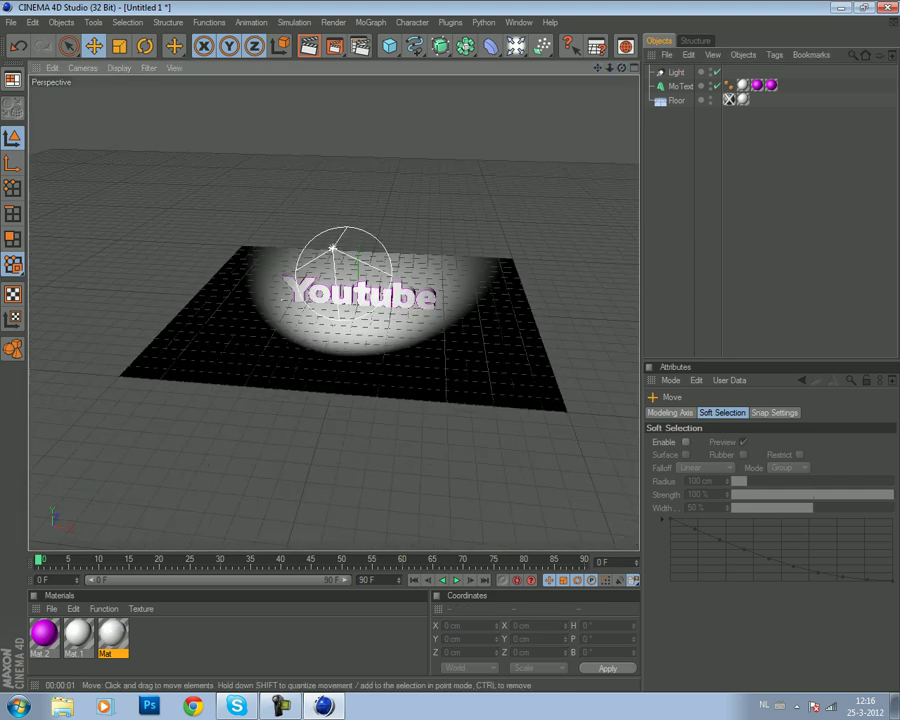
scroll(334, 300, up, 3)
scroll(334, 300, up, 3)
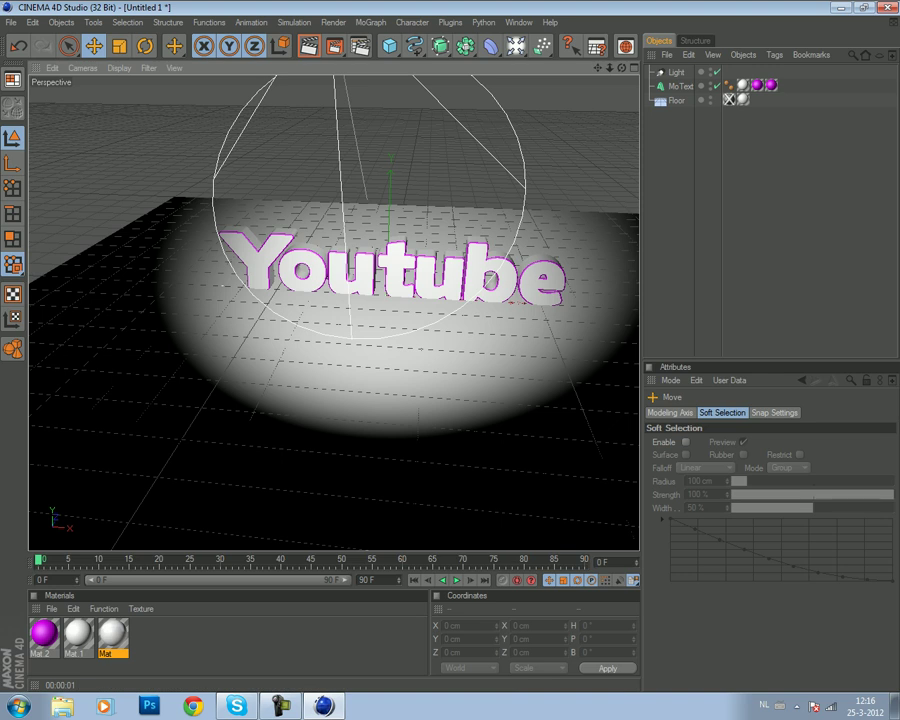
alt+drag(334, 300, 400, 300)
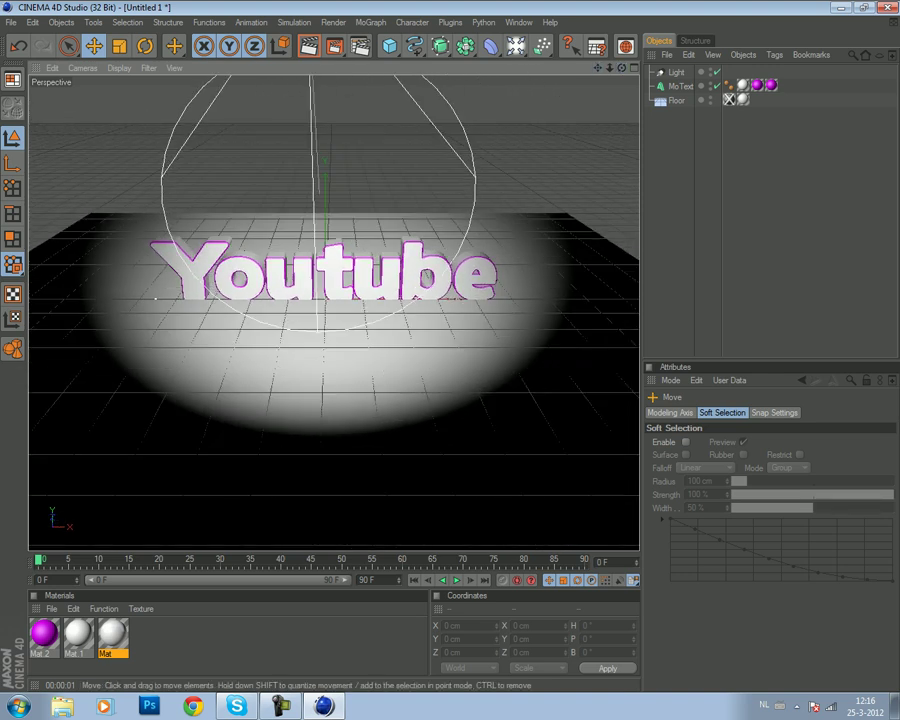
scroll(334, 300, up, 3)
scroll(334, 300, up, 2)
scroll(334, 300, down, 1)
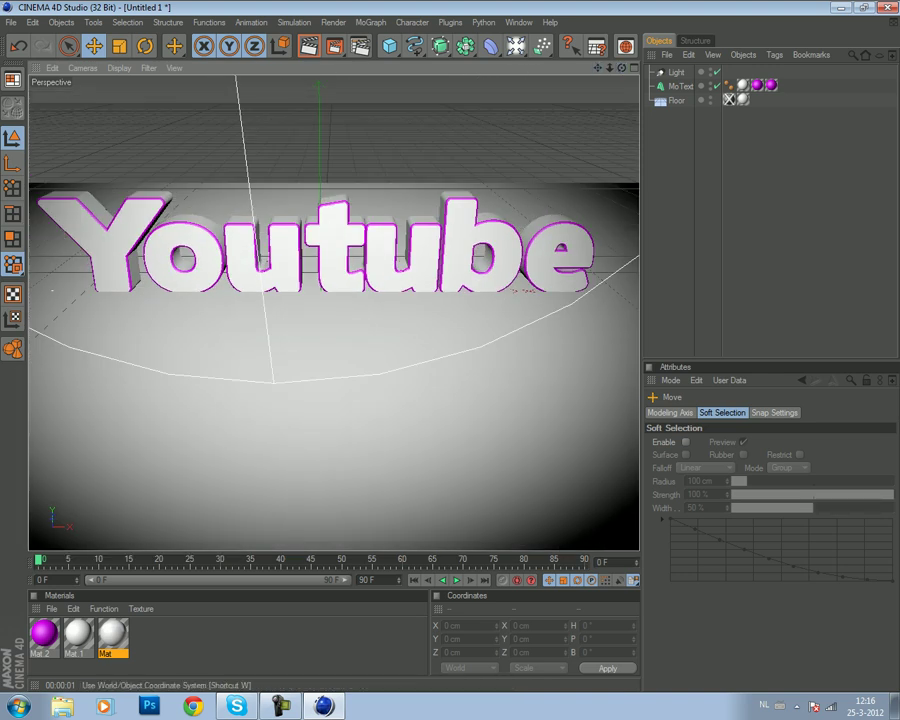
click(309, 45)
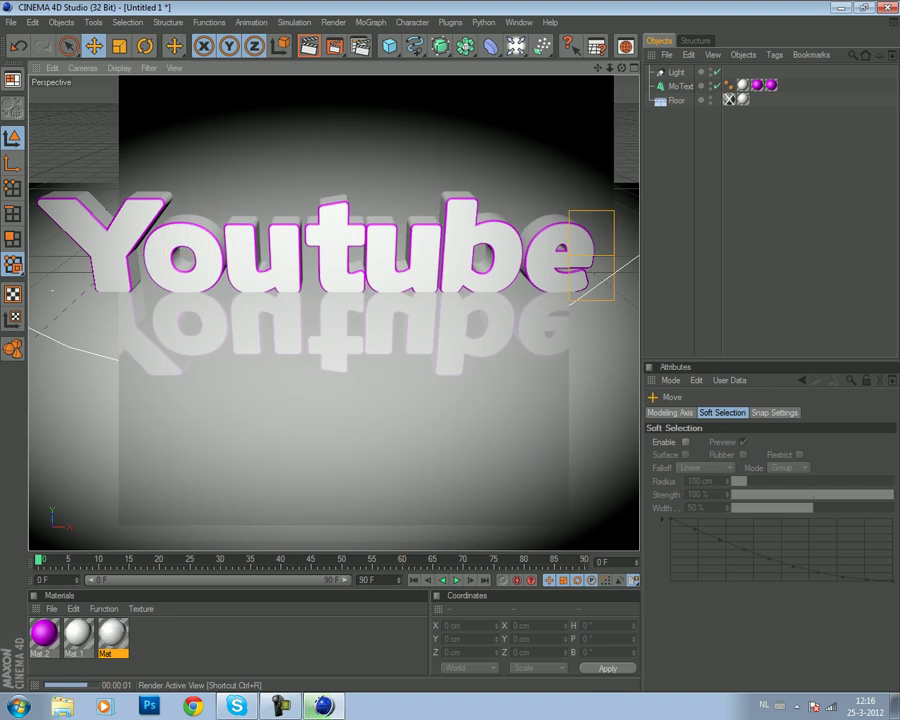
- Raise the MoText to Y 5.513 cm above the floor and re-render
click(330, 240)
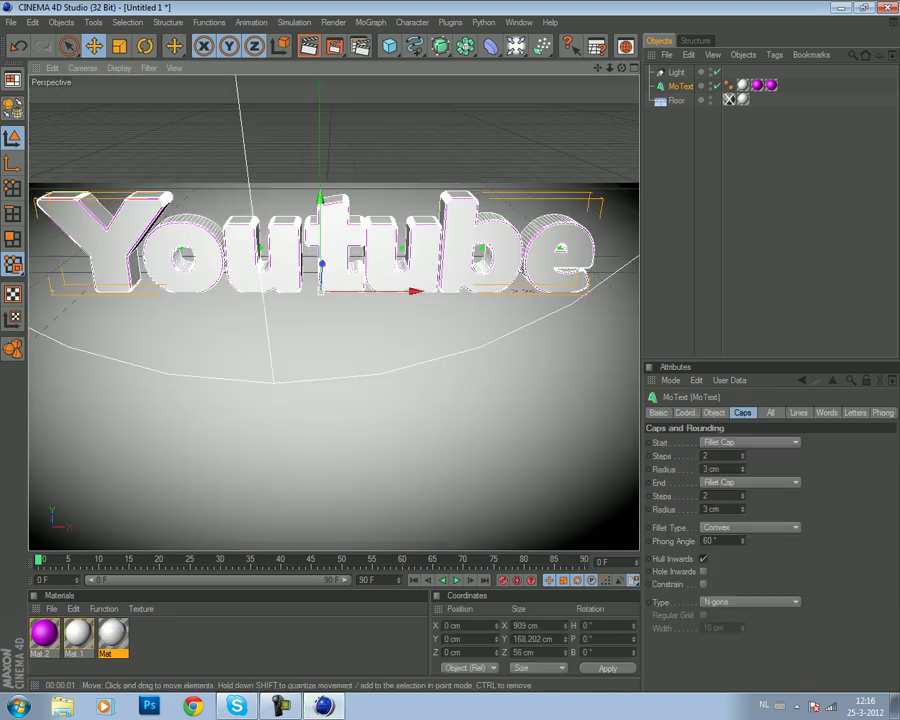
drag(320, 198, 320, 189)
click(309, 46)
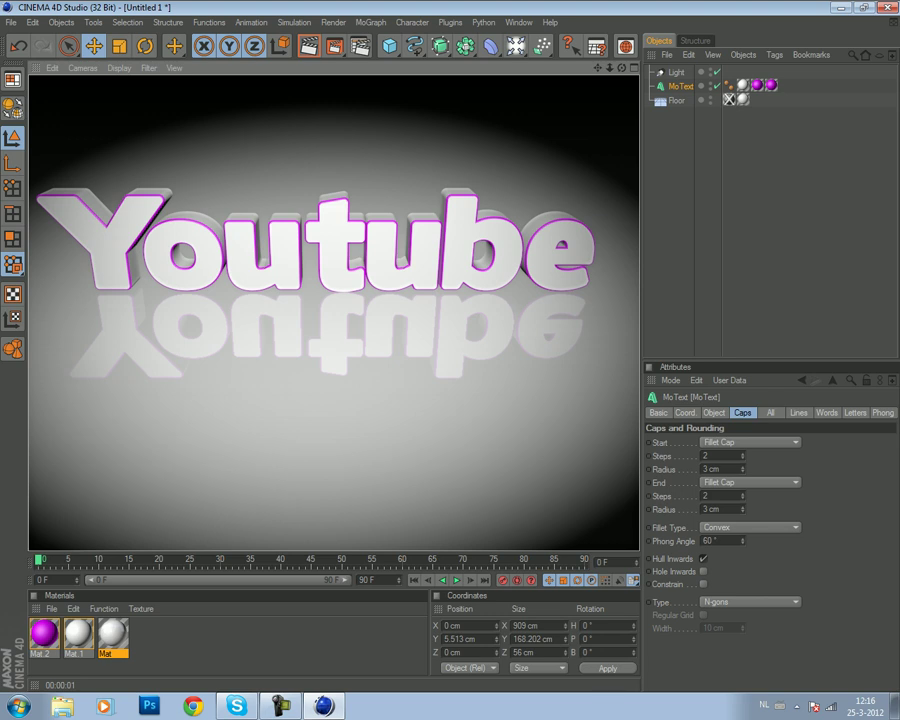
- Set MoText's Horizontal Spacing to 5 cm, preview-render, and deselect everything
click(714, 412)
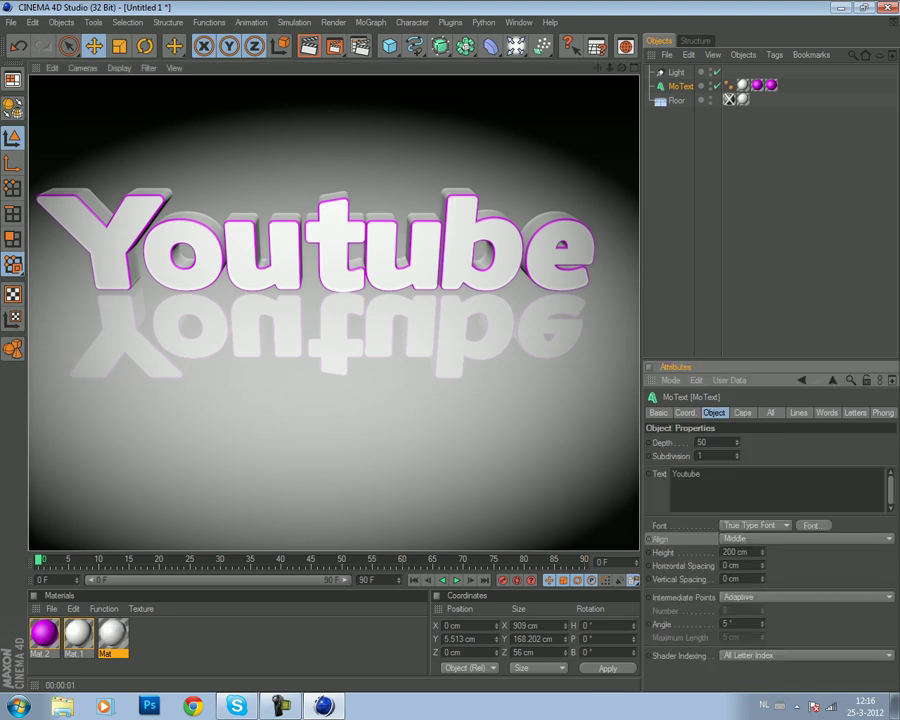
double_click(727, 565)
key(Return)
key(ctrl+r)
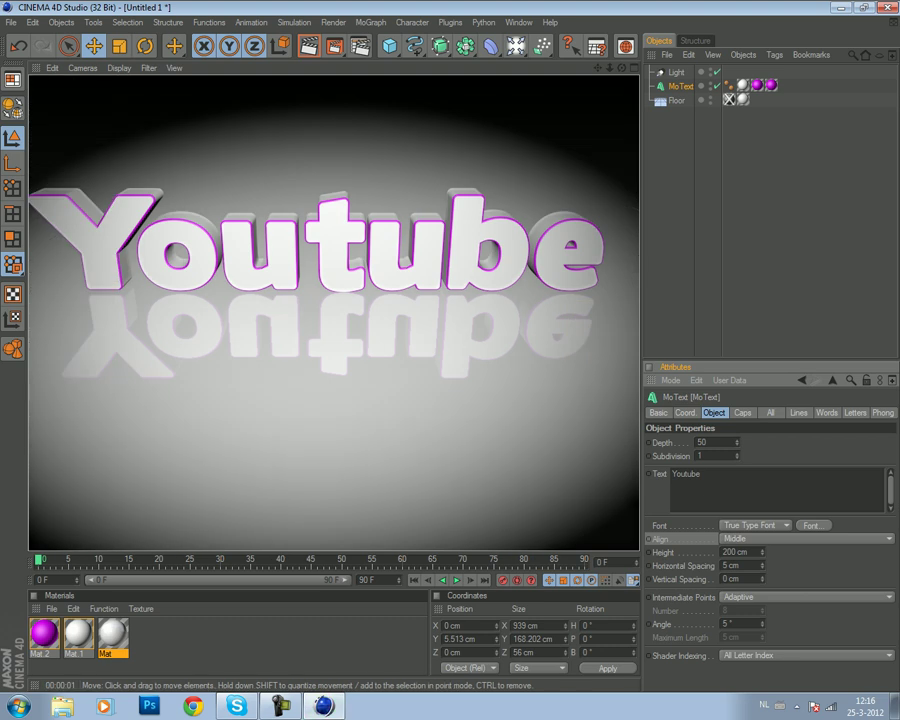
key(ctrl+shift+a)
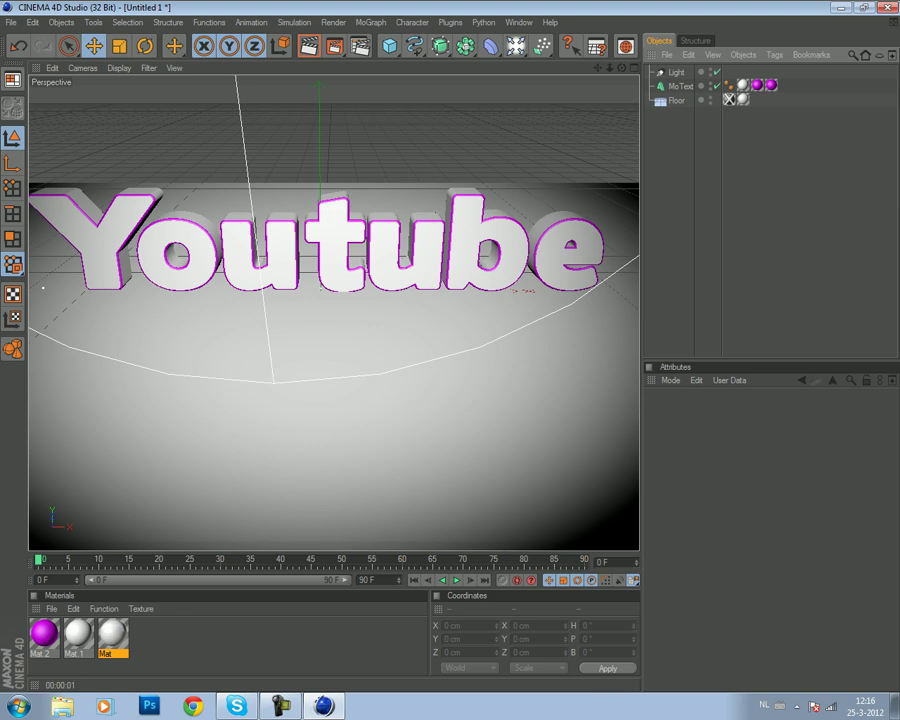
- Add a Camera object to the scene
click(515, 45)
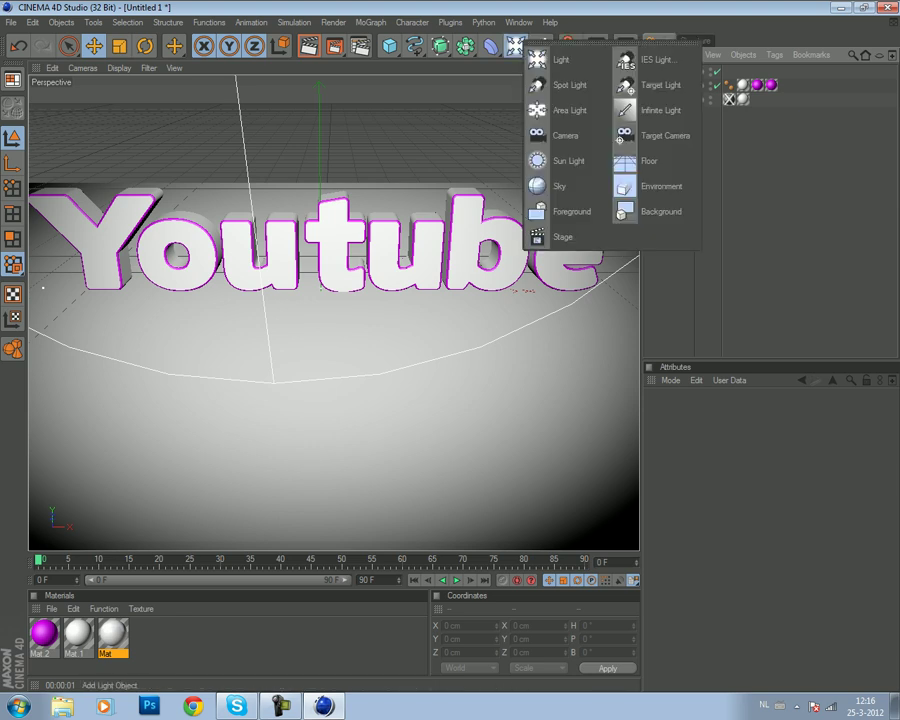
click(560, 135)
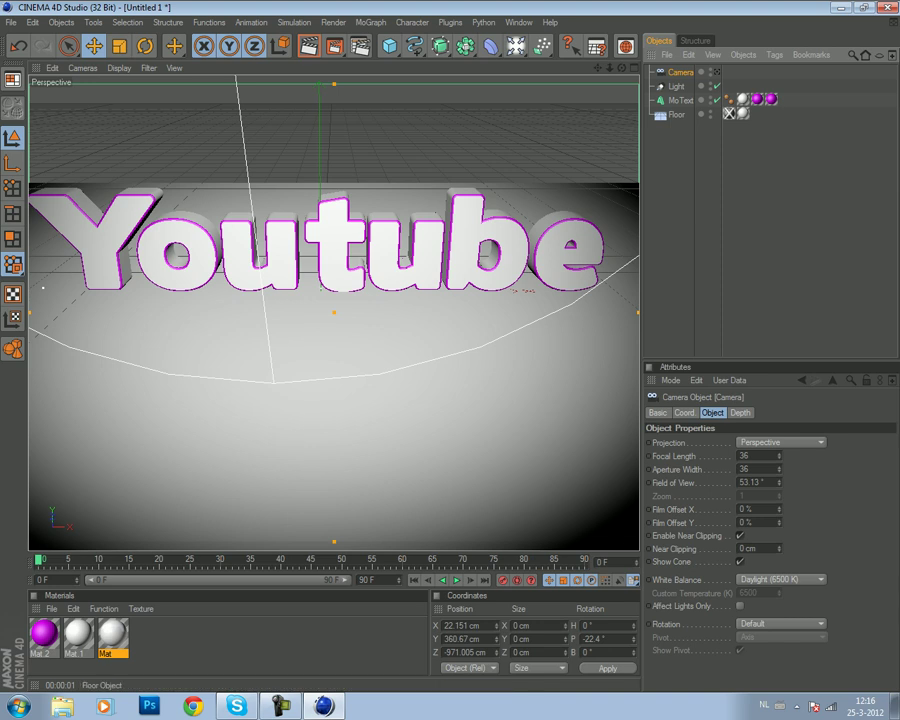
scroll(334, 310, down, 4)
scroll(334, 310, down, 2)
scroll(334, 310, up, 2)
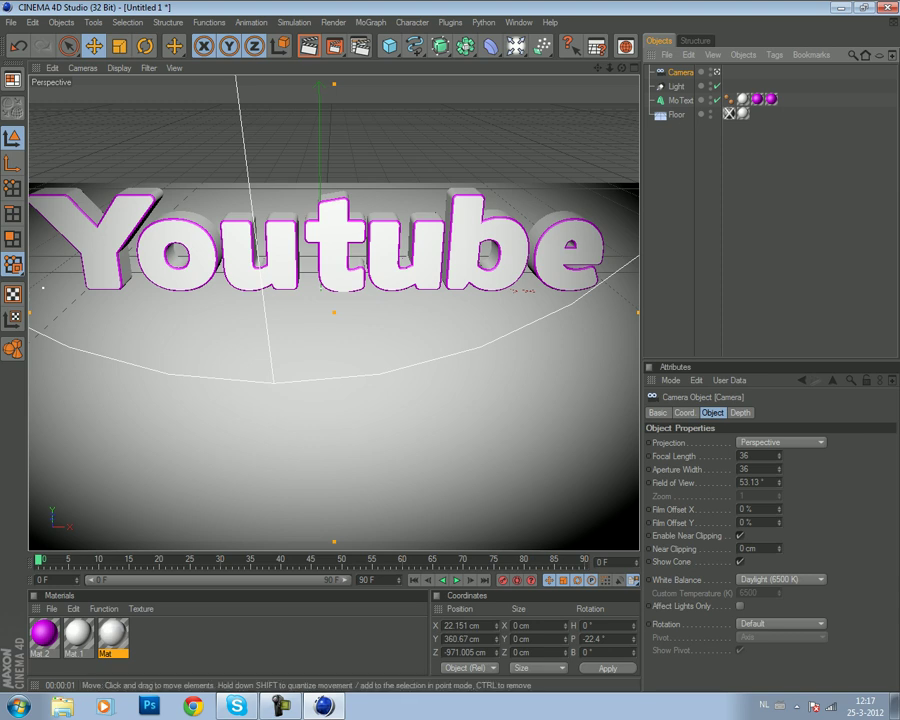
- Set the camera's X and Y position and its pitch P to 0
click(462, 625)
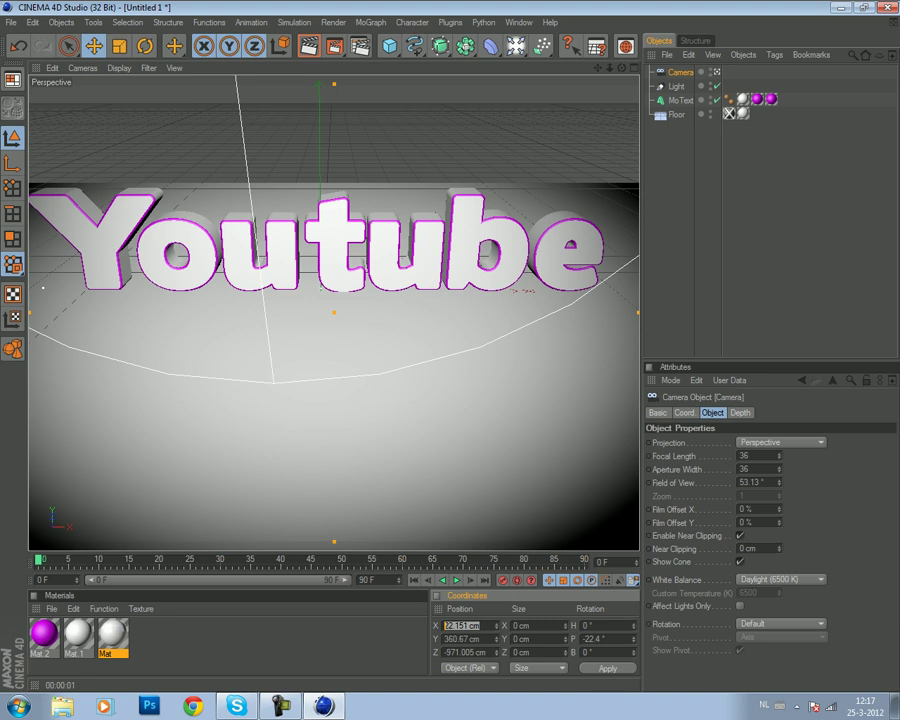
text(0)
key(Tab)
text(0)
key(Tab)
text(0)
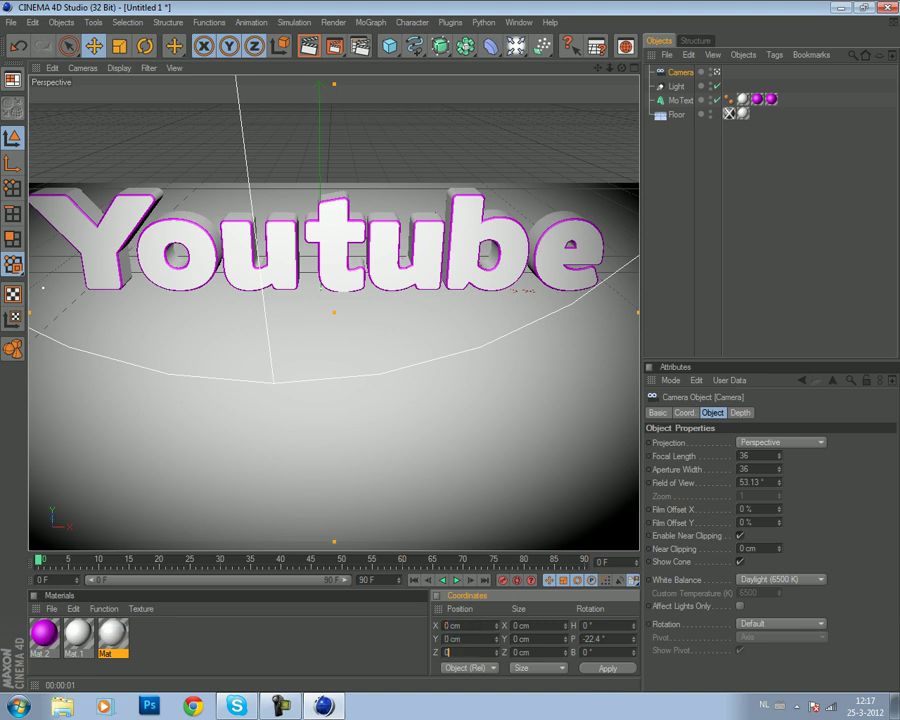
click(595, 638)
text(0)
key(Return)
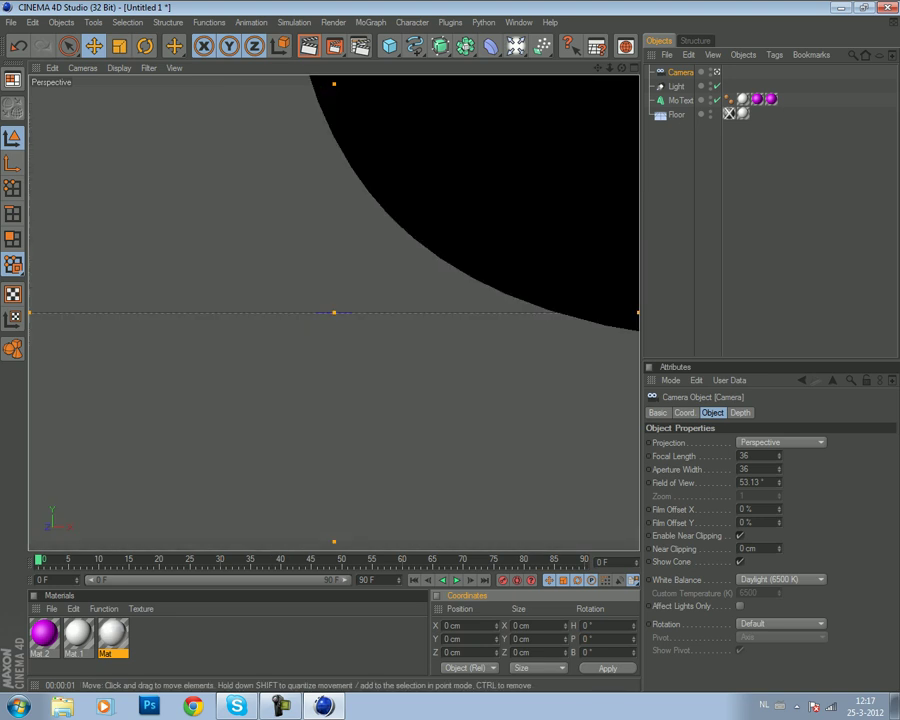
- Zoom to frame the Youtube text and render the active view to preview it
scroll(334, 300, down, 5)
scroll(334, 300, down, 3)
scroll(334, 300, down, 3)
scroll(334, 300, down, 2)
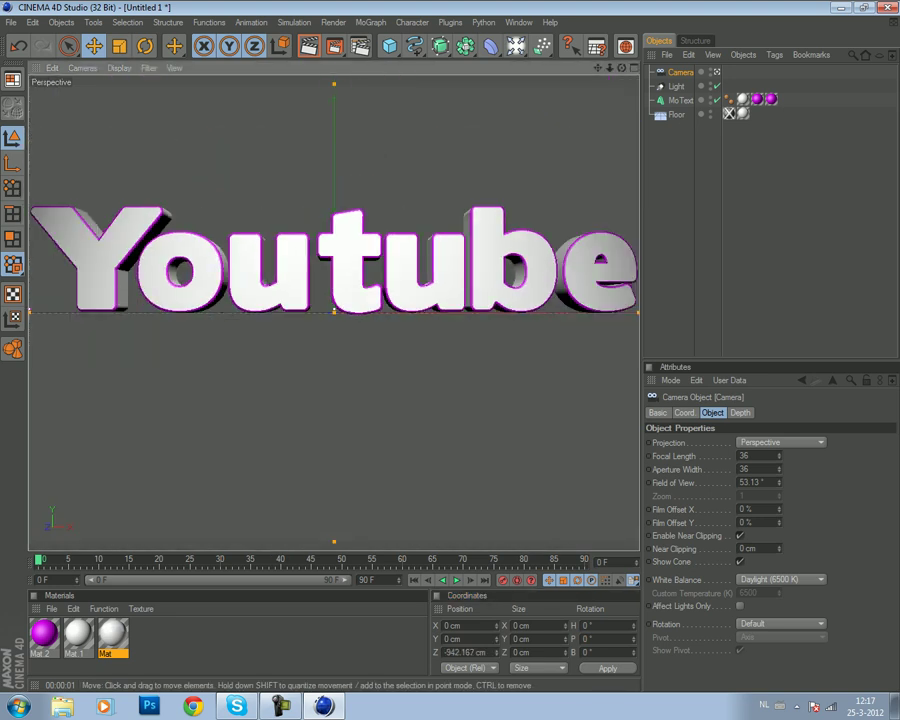
scroll(334, 300, down, 2)
scroll(334, 300, up, 1)
scroll(334, 300, up, 1)
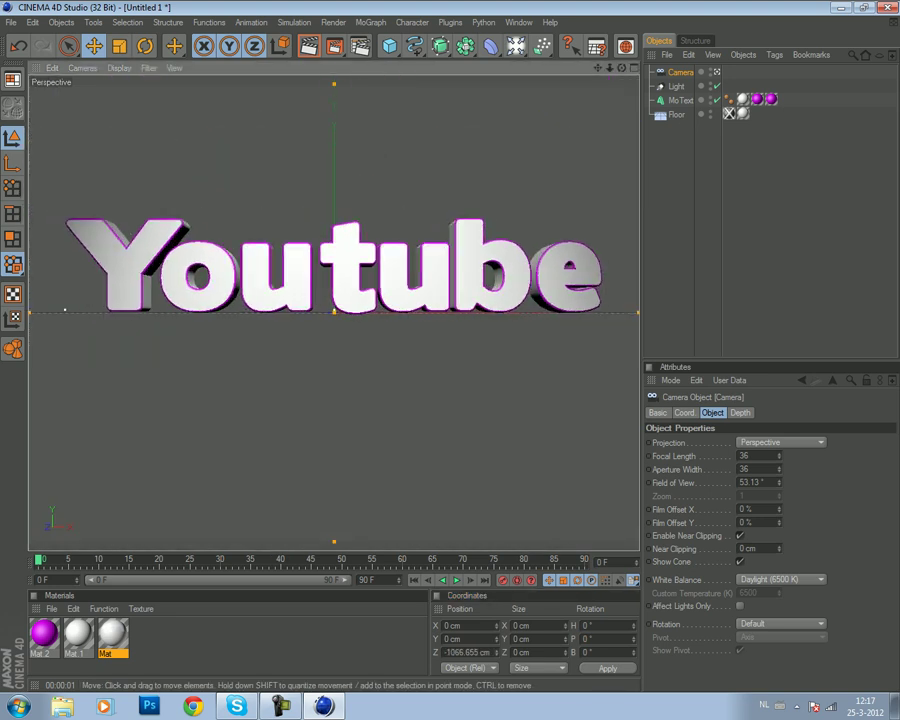
click(309, 46)
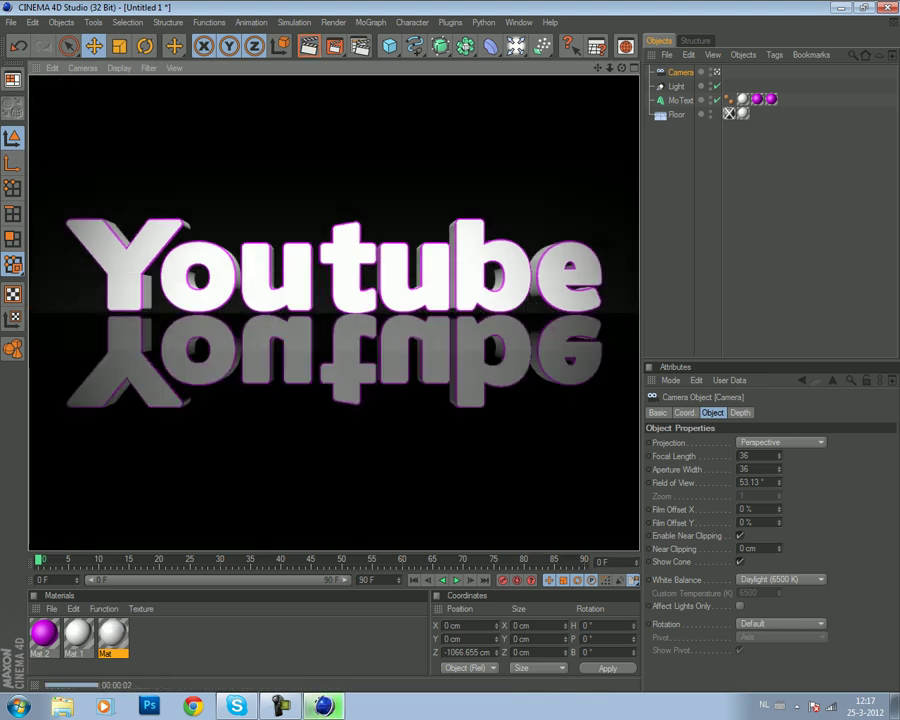
click(65, 309)
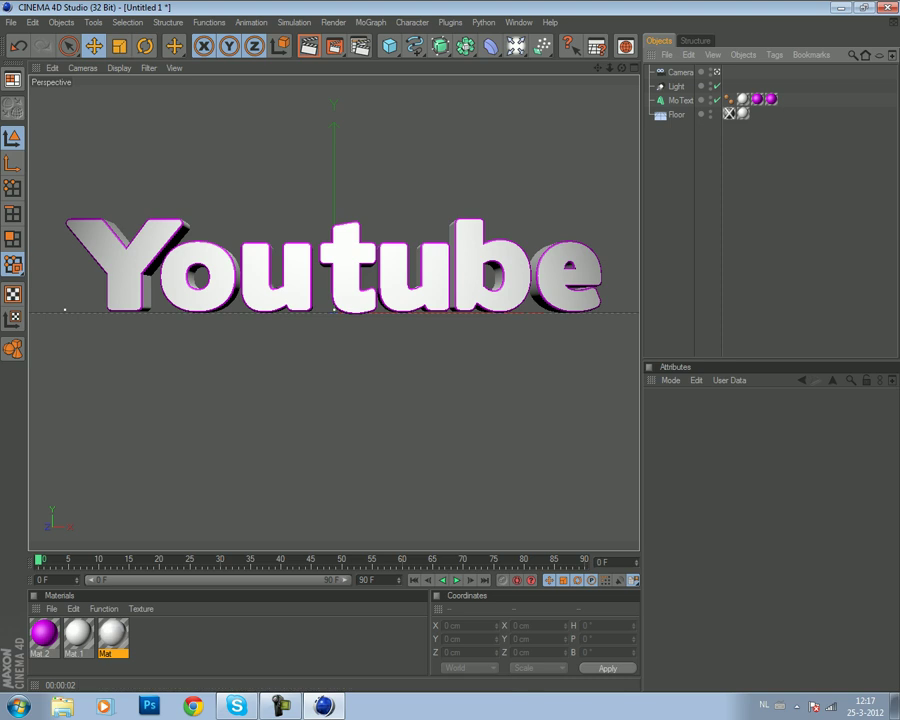
key(ctrl+r)
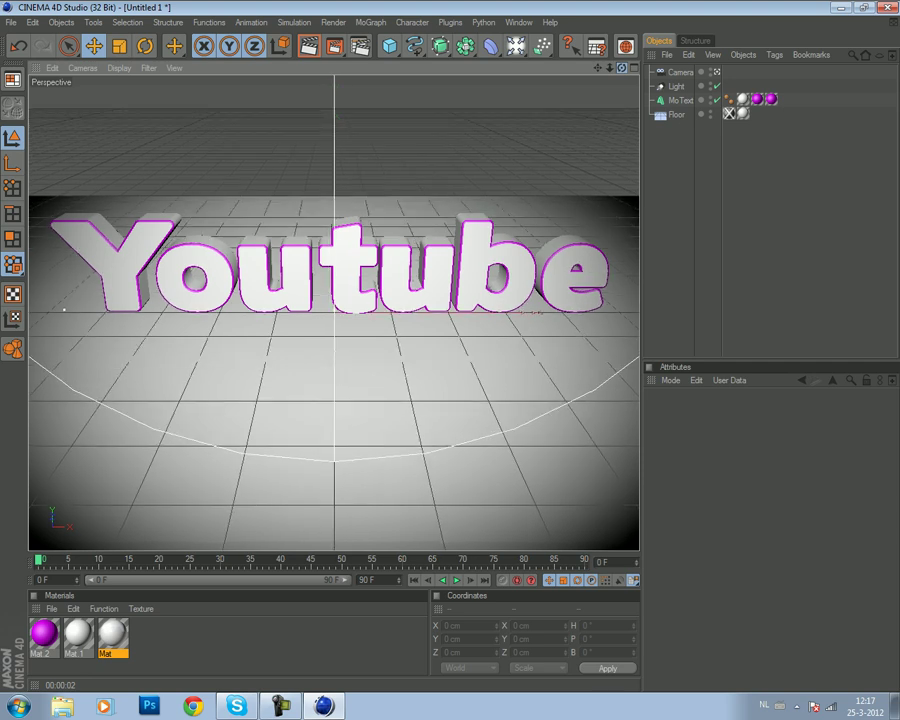
key(ctrl+r)
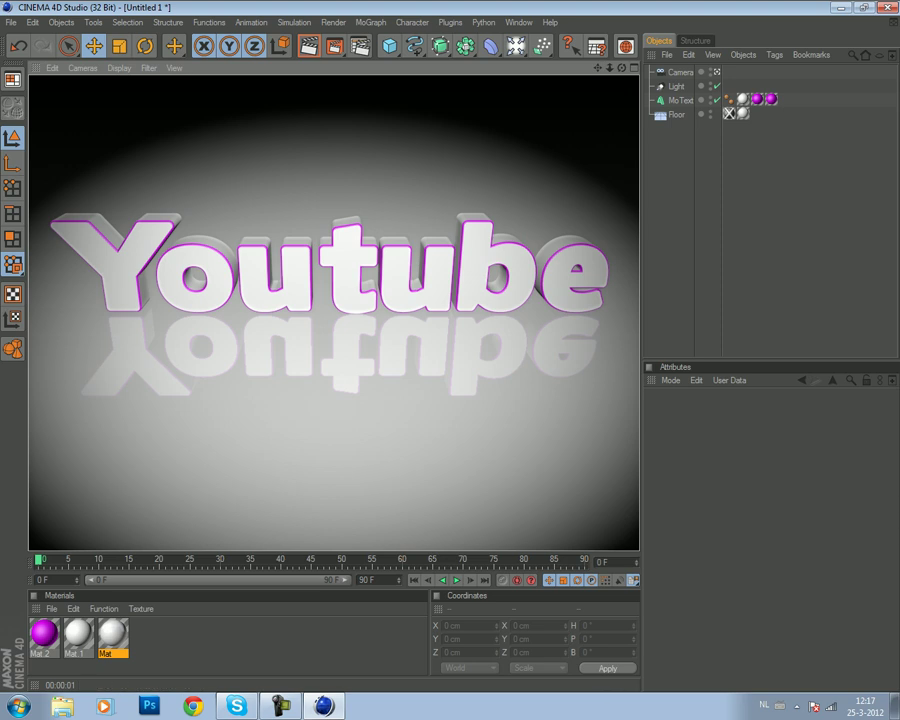
- Widen the spotlight's cone so it lights more of the floor around the Youtube text
scroll(334, 312, down, 5)
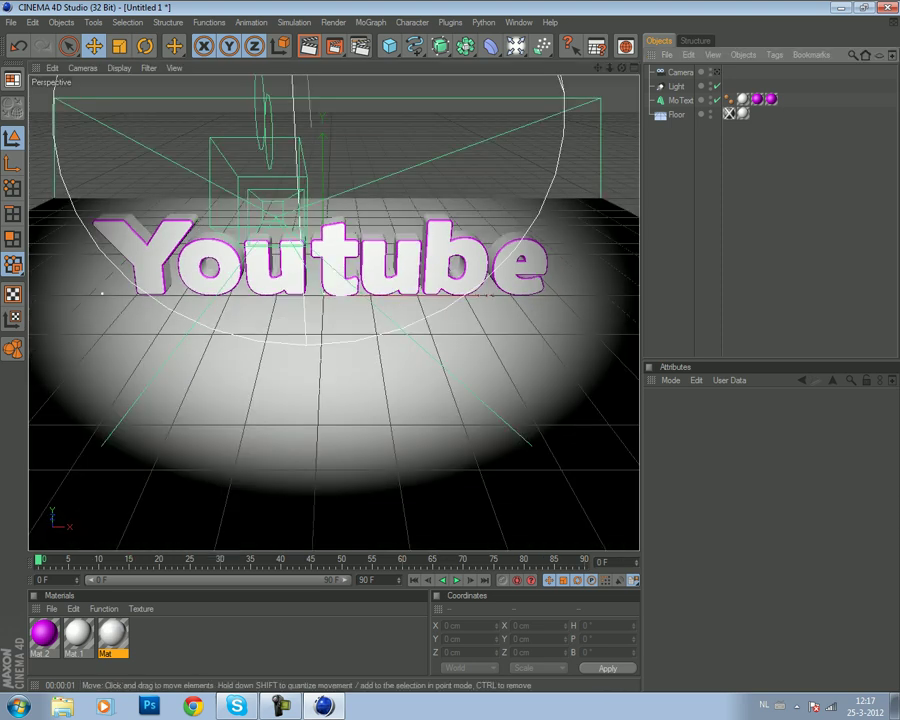
scroll(334, 312, up, 2)
click(677, 86)
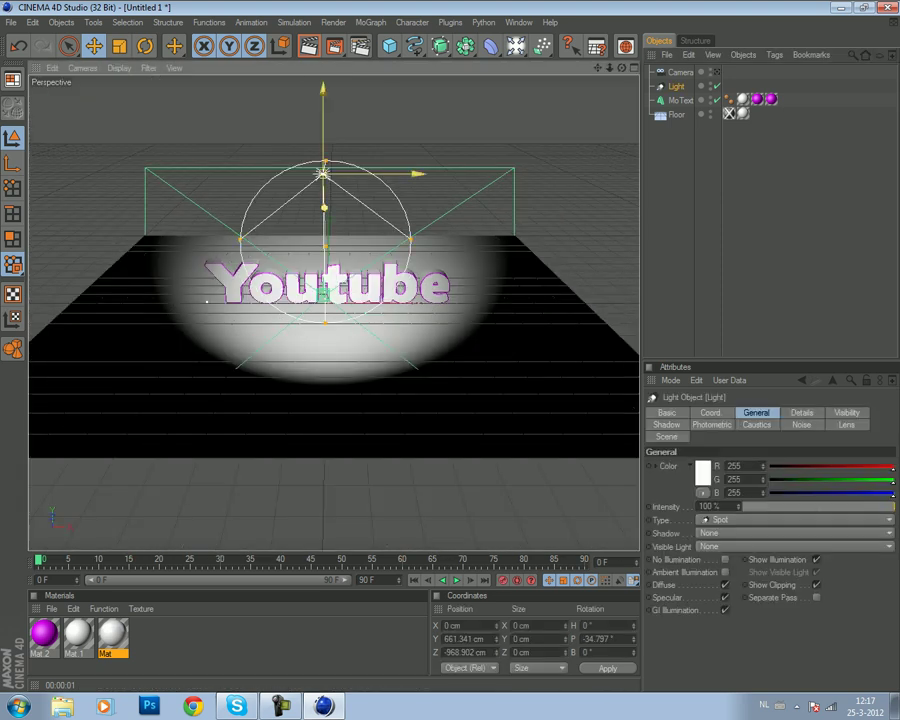
drag(470, 223, 503, 209)
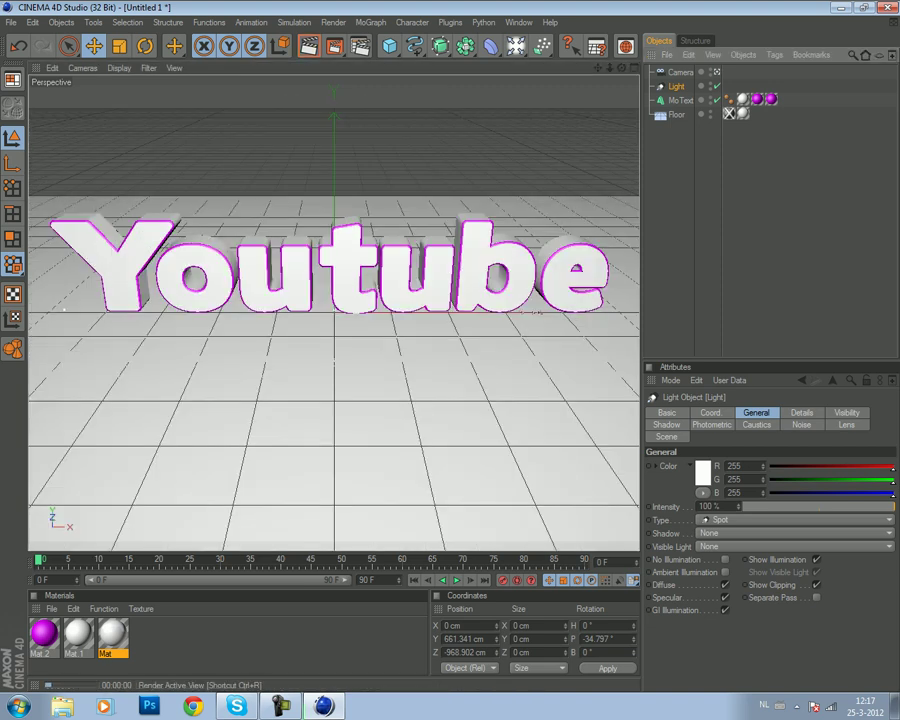
- Render the view to check the new lighting, then select the camera
click(309, 46)
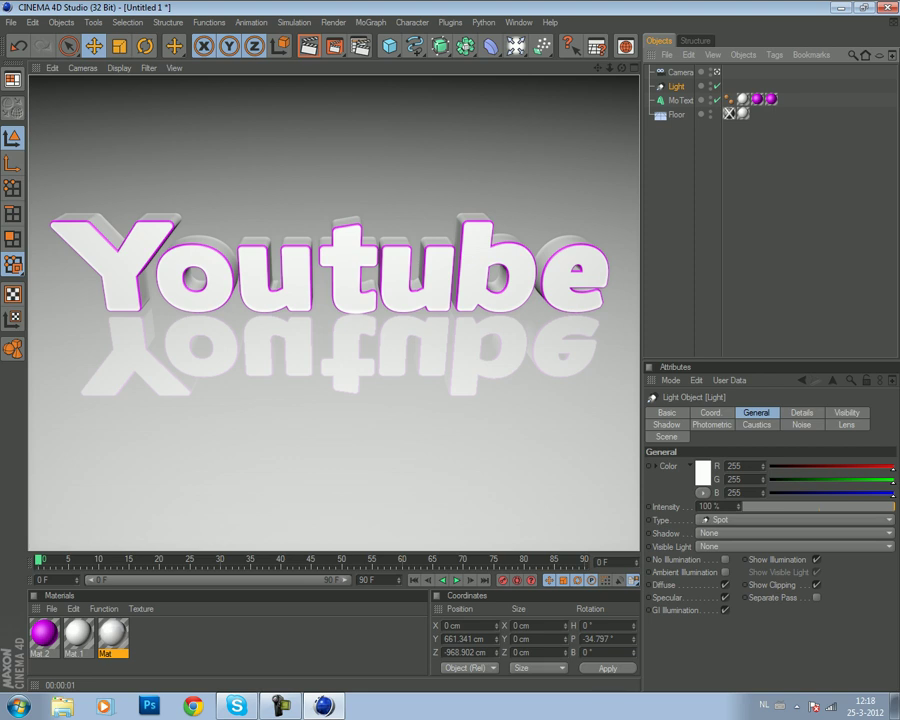
key(ctrl+shift+a)
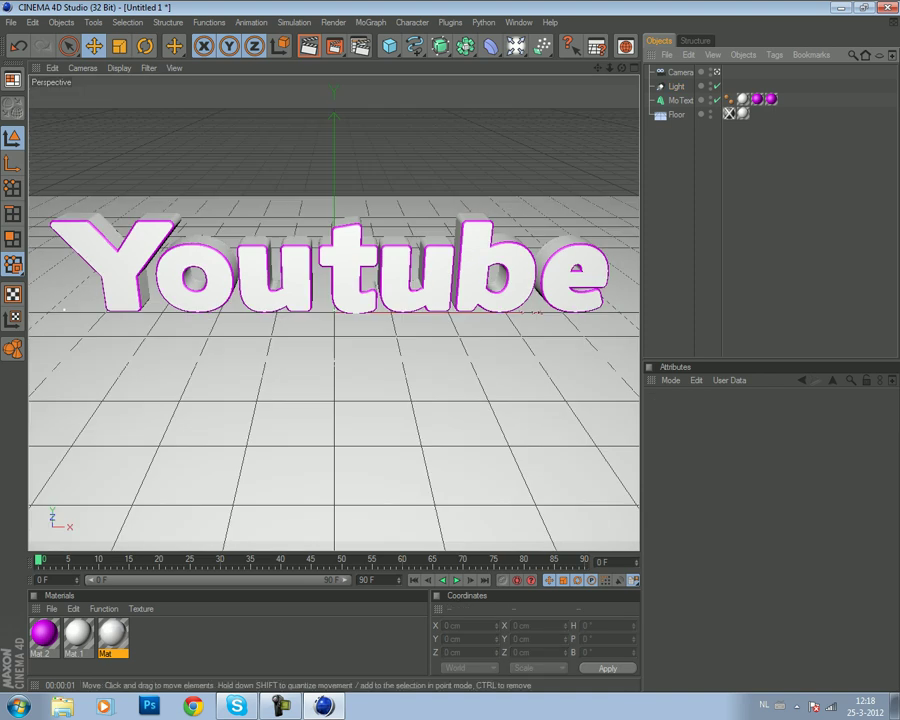
click(680, 72)
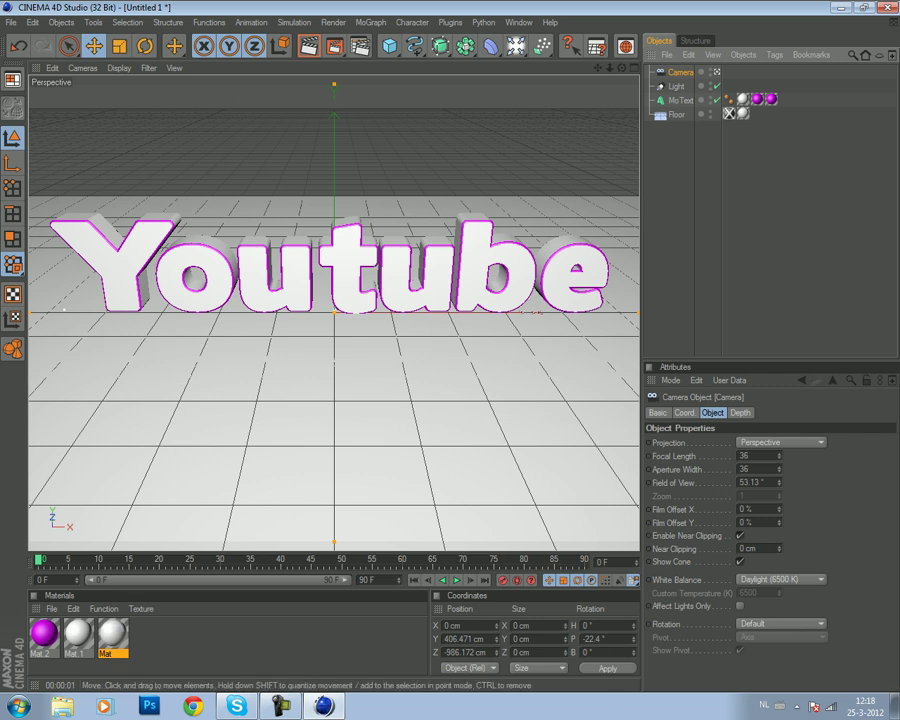
- Record a position keyframe for the Youtube text at frame 0 and advance to about frame 50
click(333, 265)
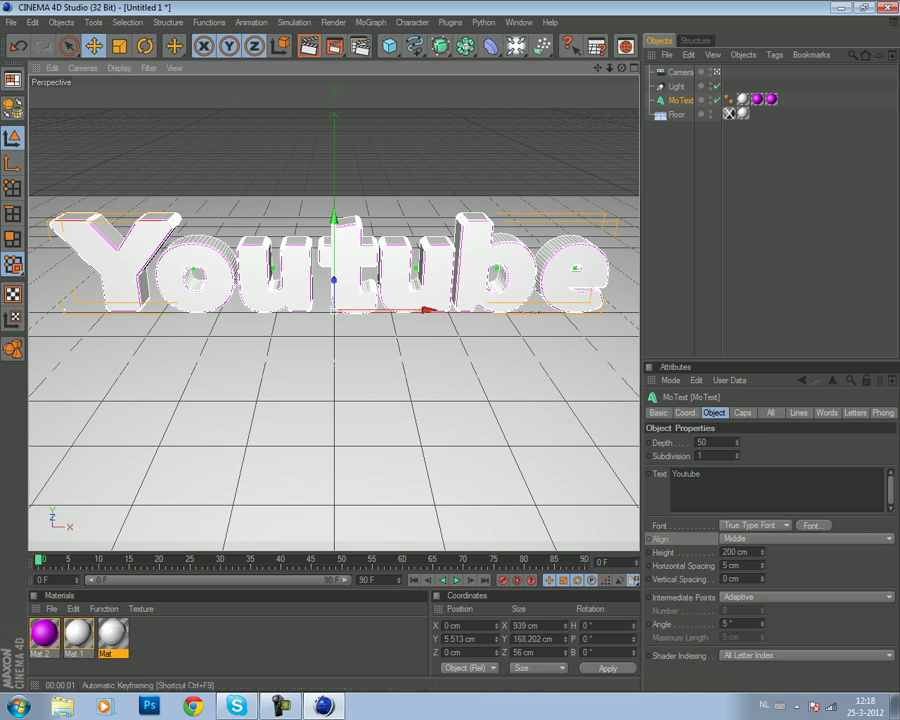
click(503, 580)
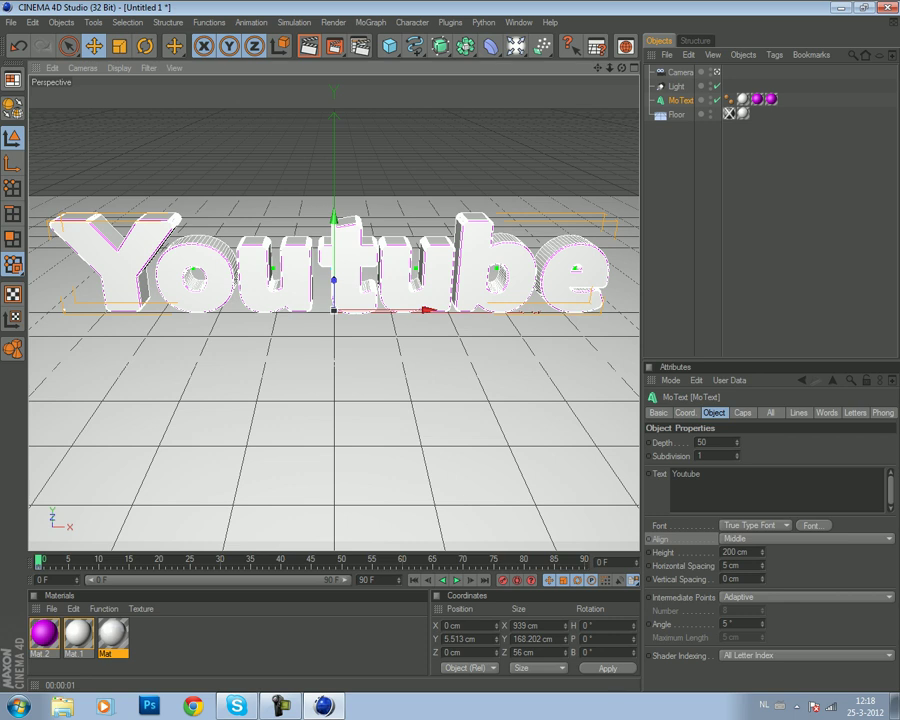
key(F8)
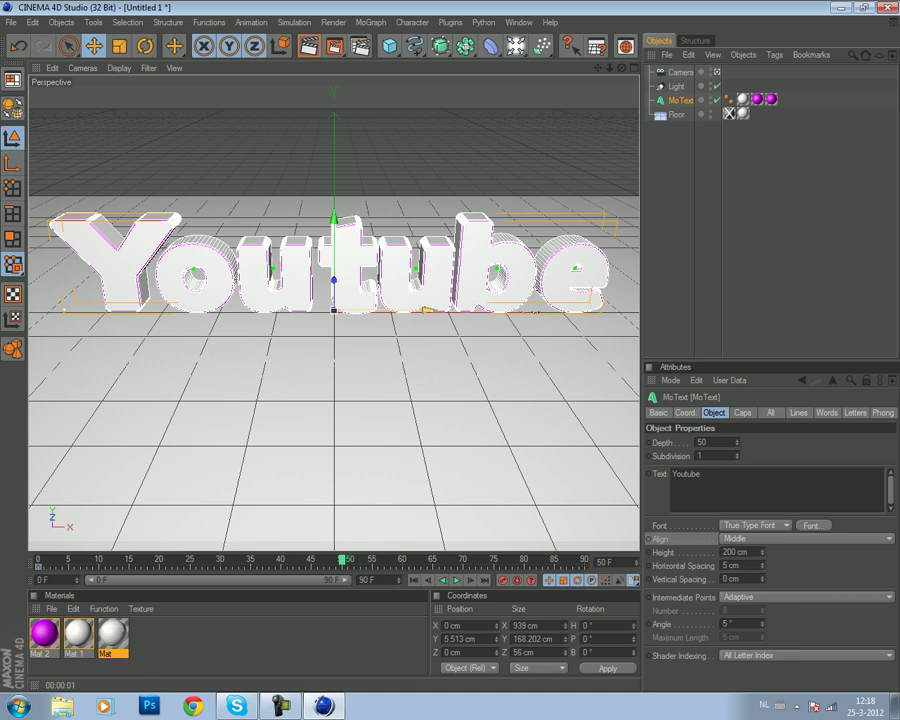
- Try sliding the Youtube text right along X, then undo the move
drag(428, 311, 620, 311)
scroll(620, 311, down, 3)
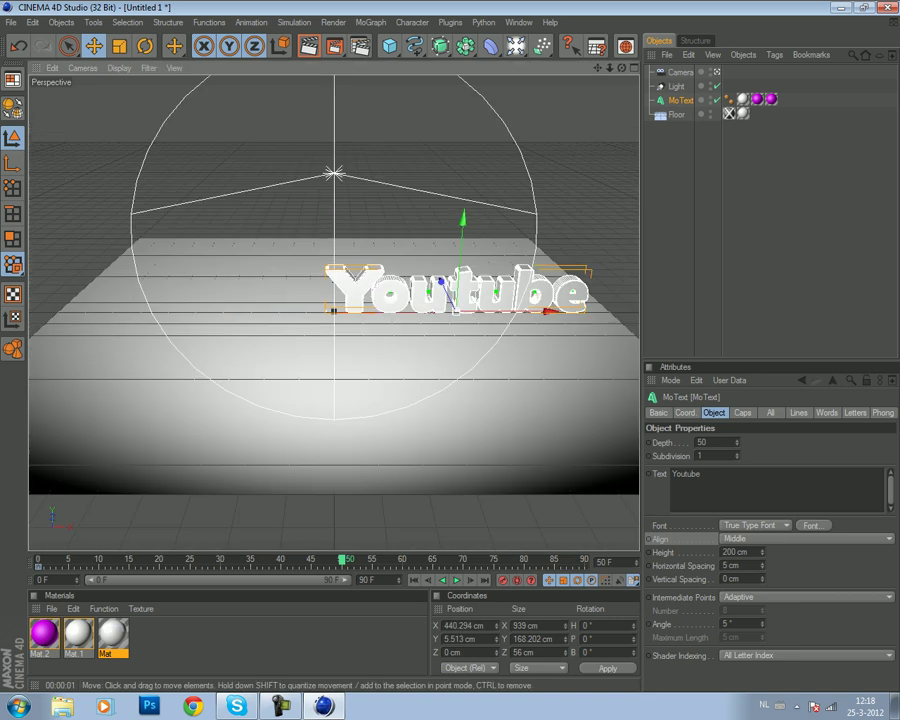
scroll(333, 312, up, 3)
scroll(333, 312, up, 2)
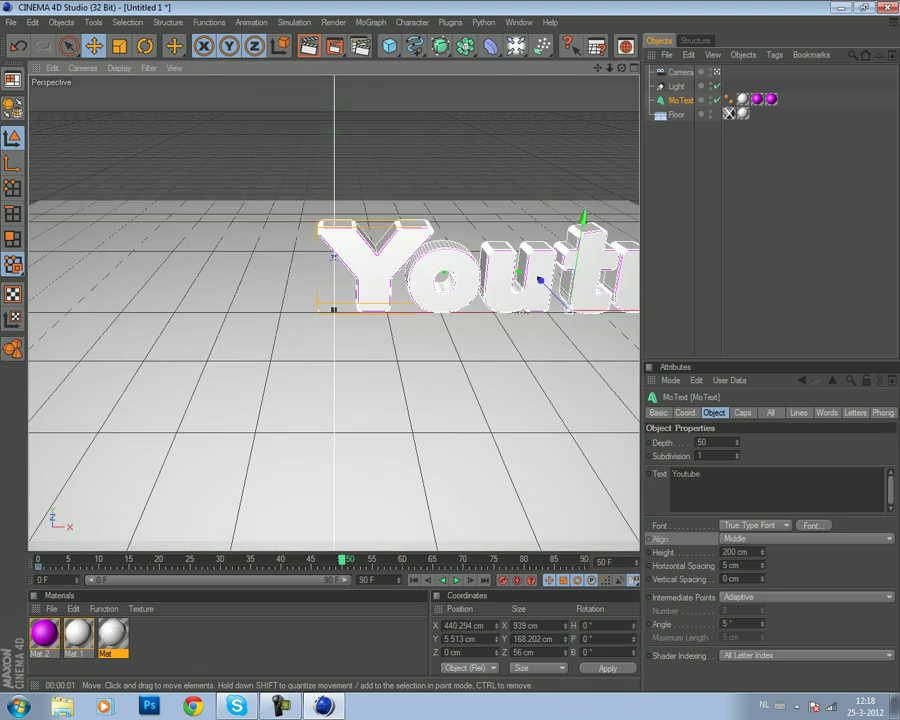
scroll(333, 312, up, 2)
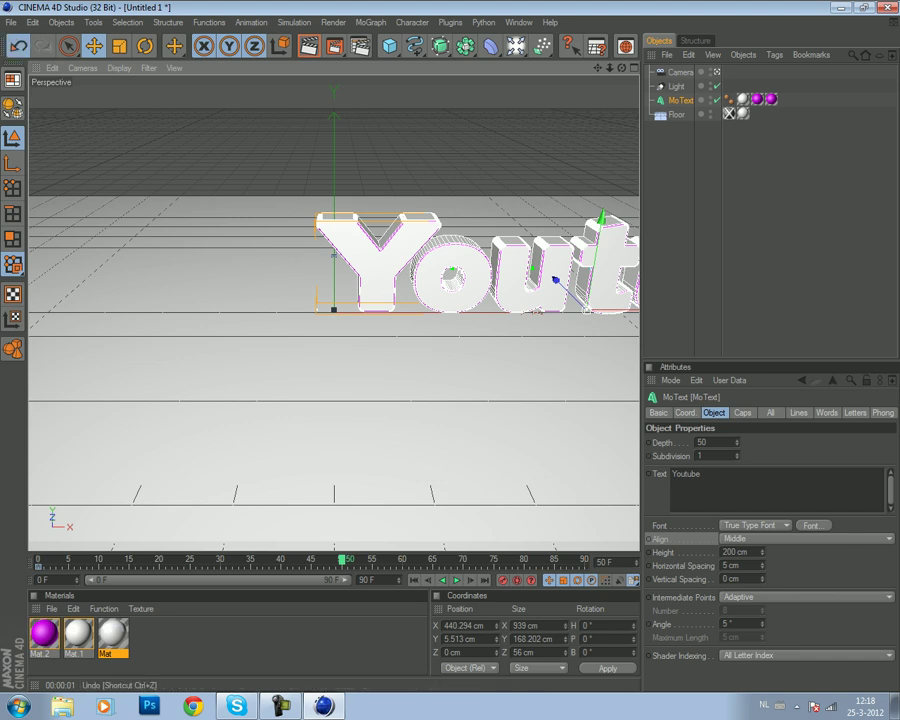
click(18, 46)
click(18, 46)
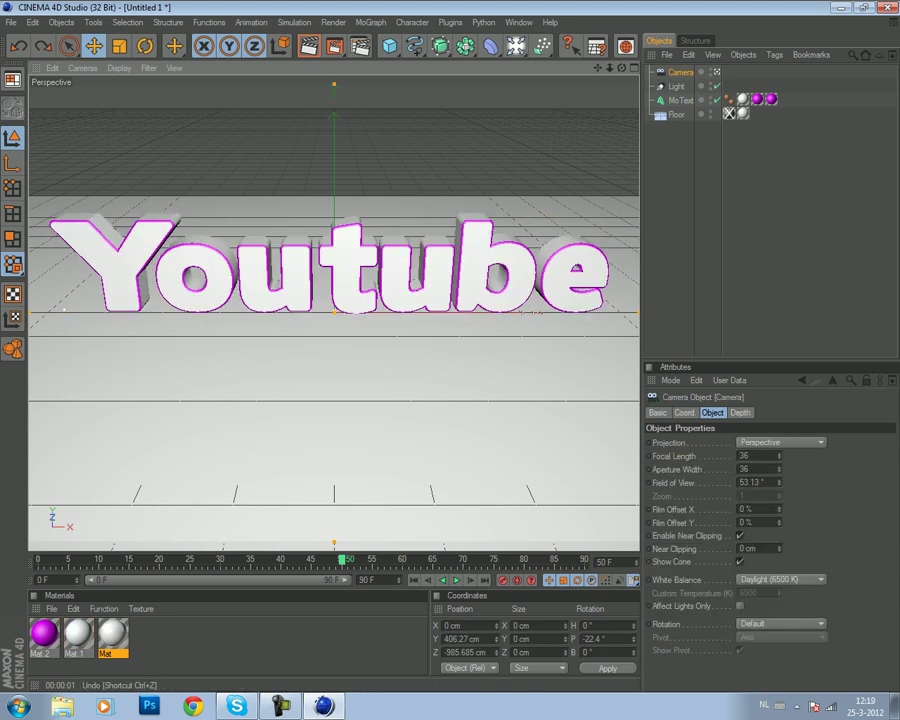
click(43, 46)
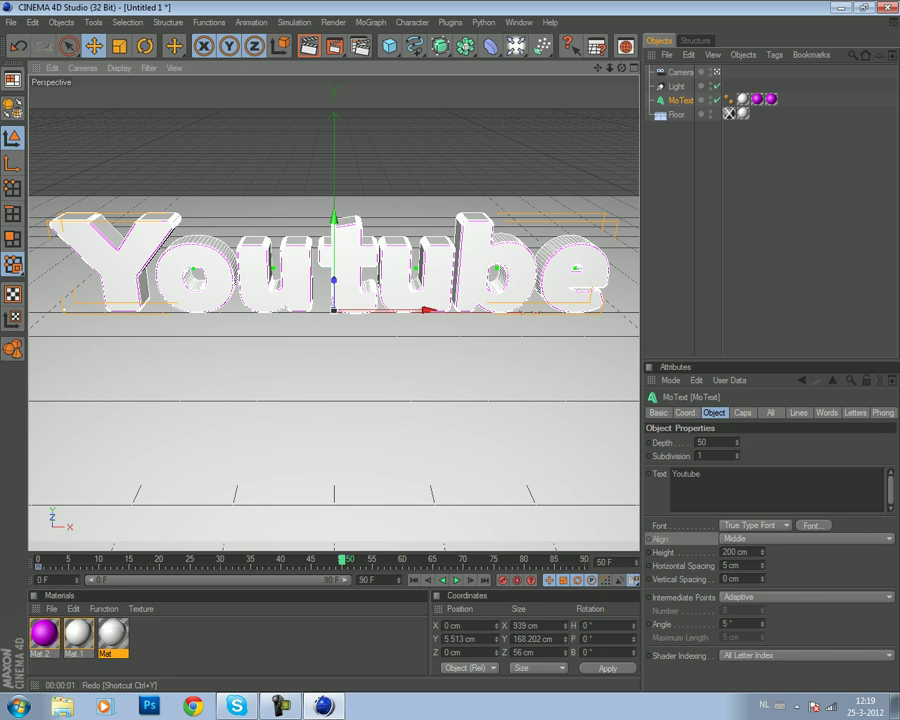
click(18, 46)
- Reposition the Youtube text along X, depth and height, ending slid left into view
key(ctrl+y)
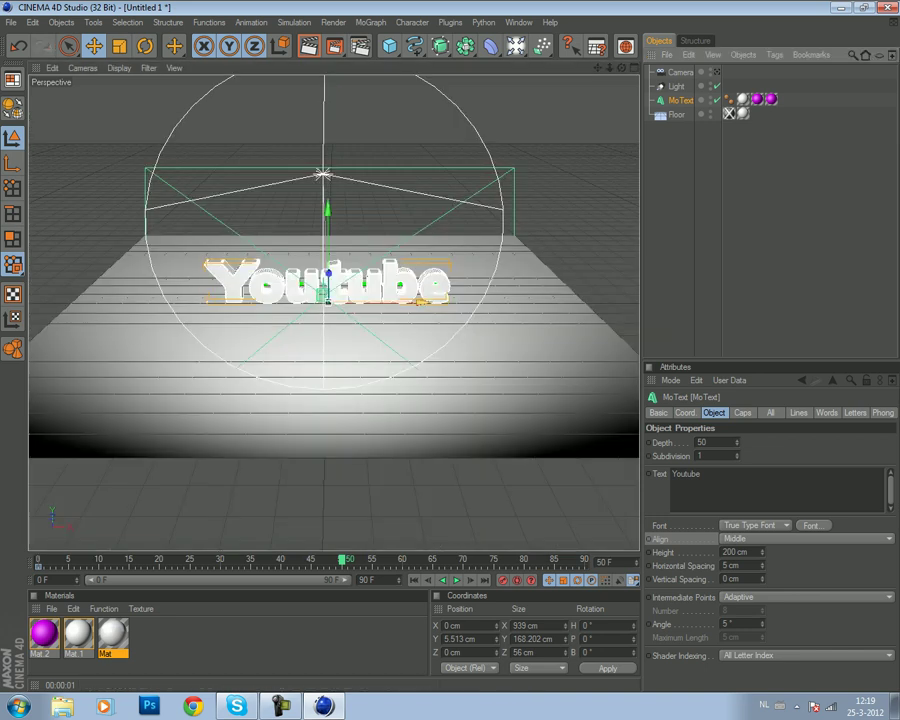
drag(420, 300, 606, 300)
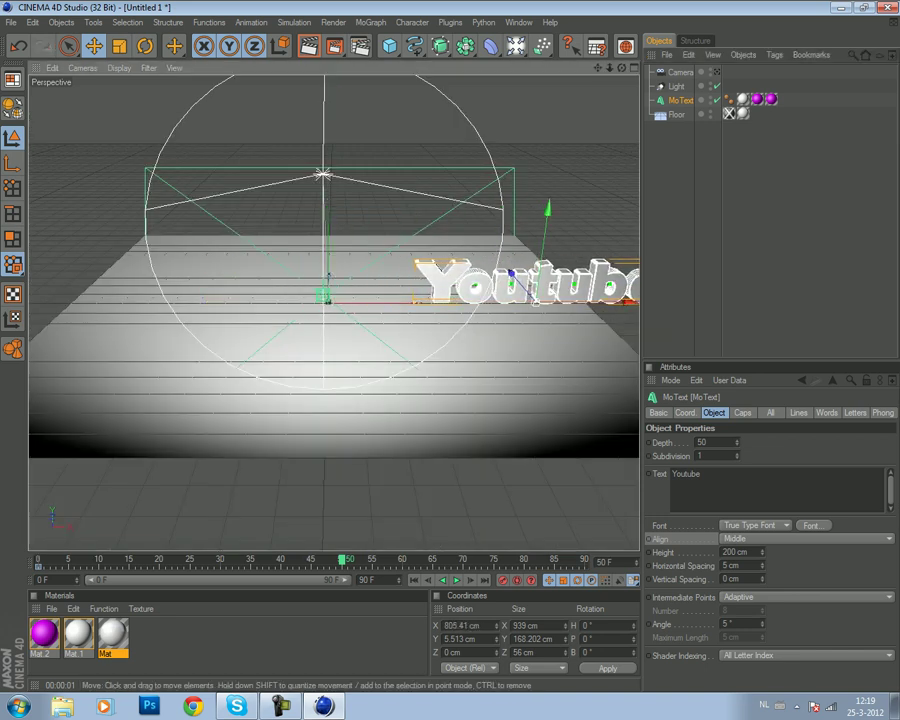
drag(510, 273, 530, 298)
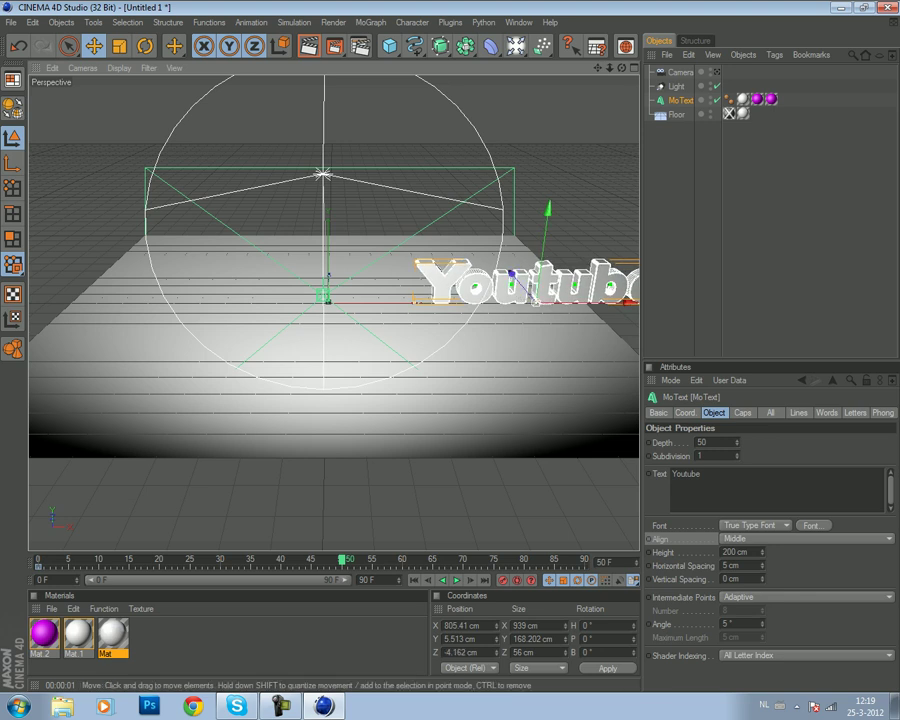
drag(547, 225, 547, 30)
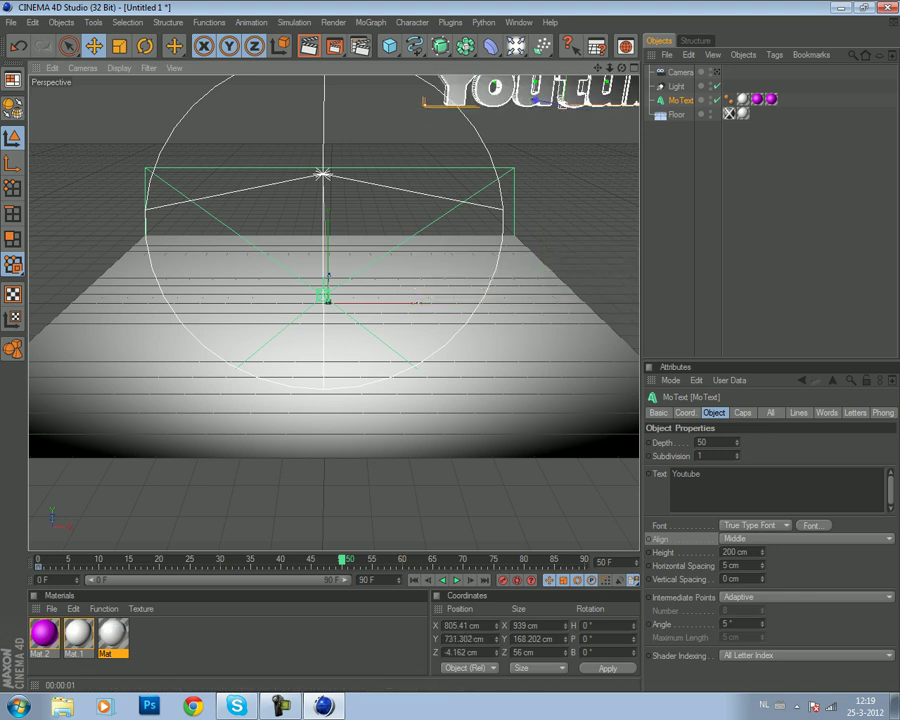
drag(600, 100, 540, 100)
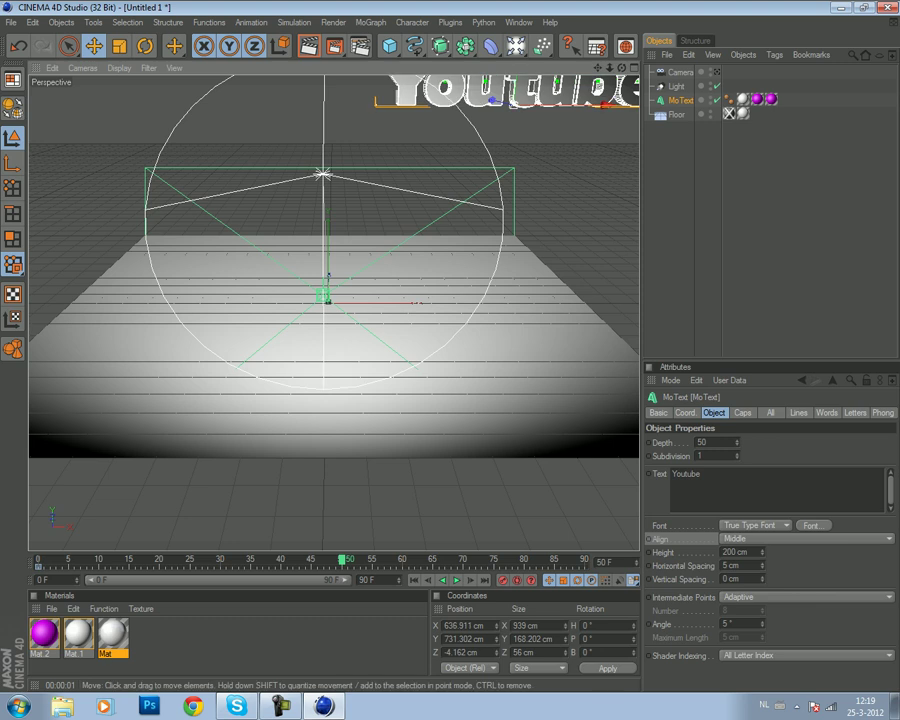
- Convert the MoText into editable objects with Make Editable
scroll(540, 100, down, 2)
scroll(340, 249, up, 3)
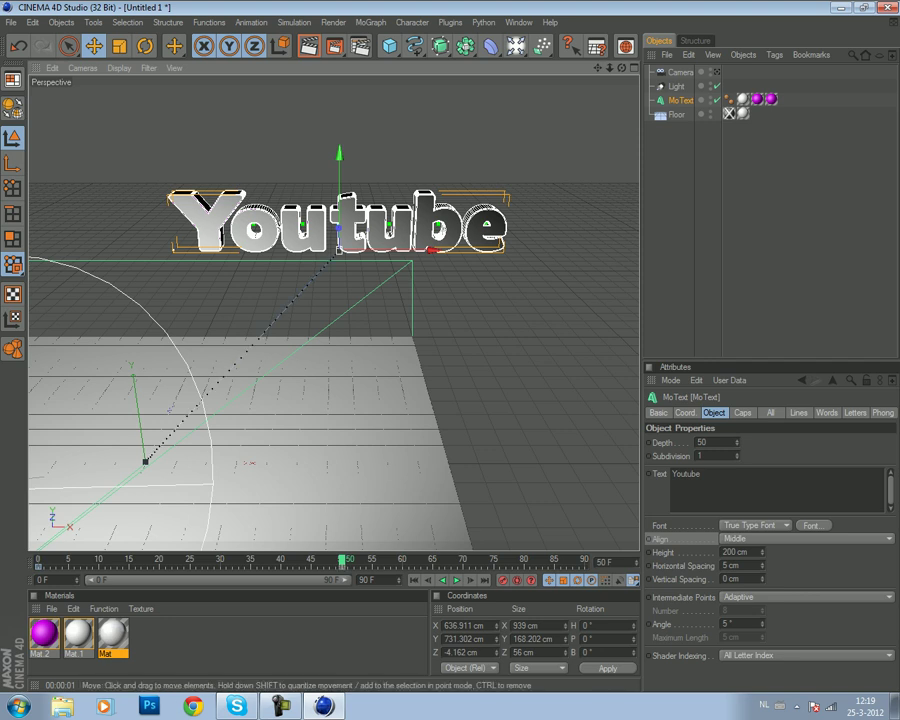
click(12, 108)
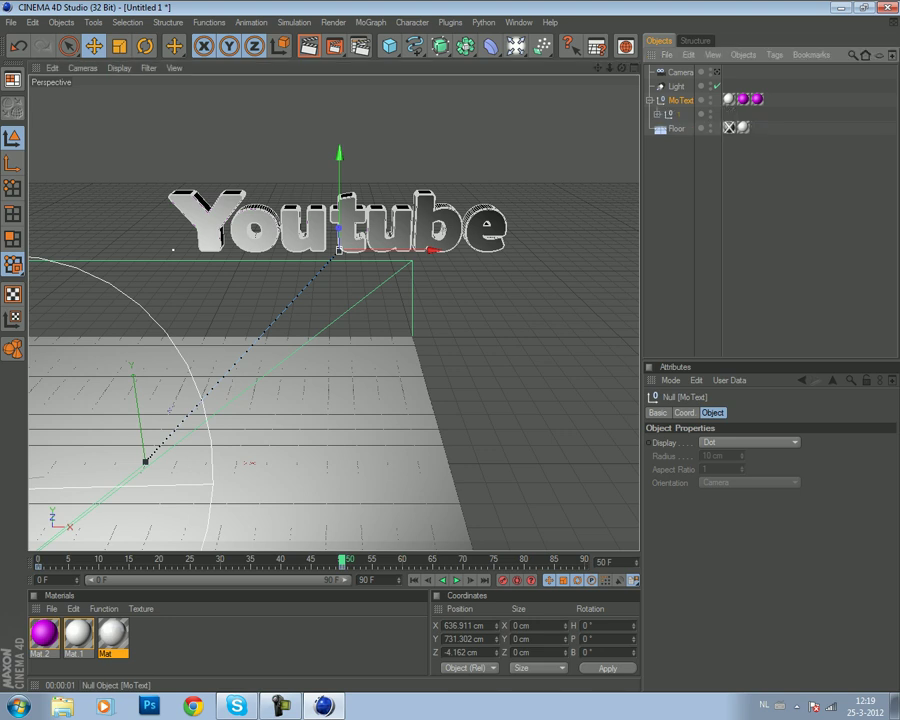
- Expand the MoText hierarchy and move the letter objects directly under MoText
click(650, 100)
click(665, 128)
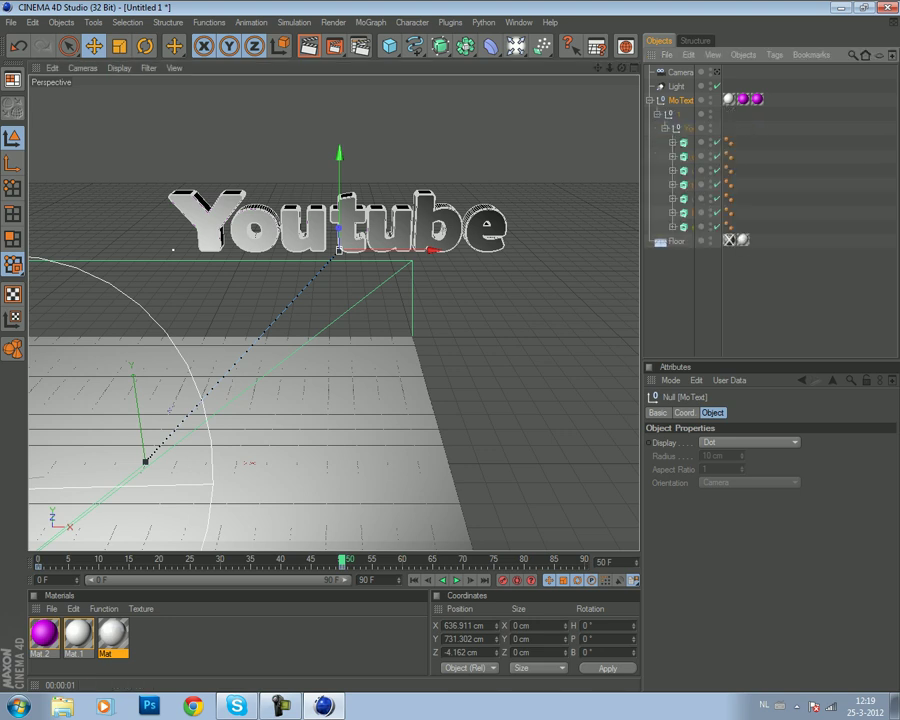
key(ctrl+shift+a)
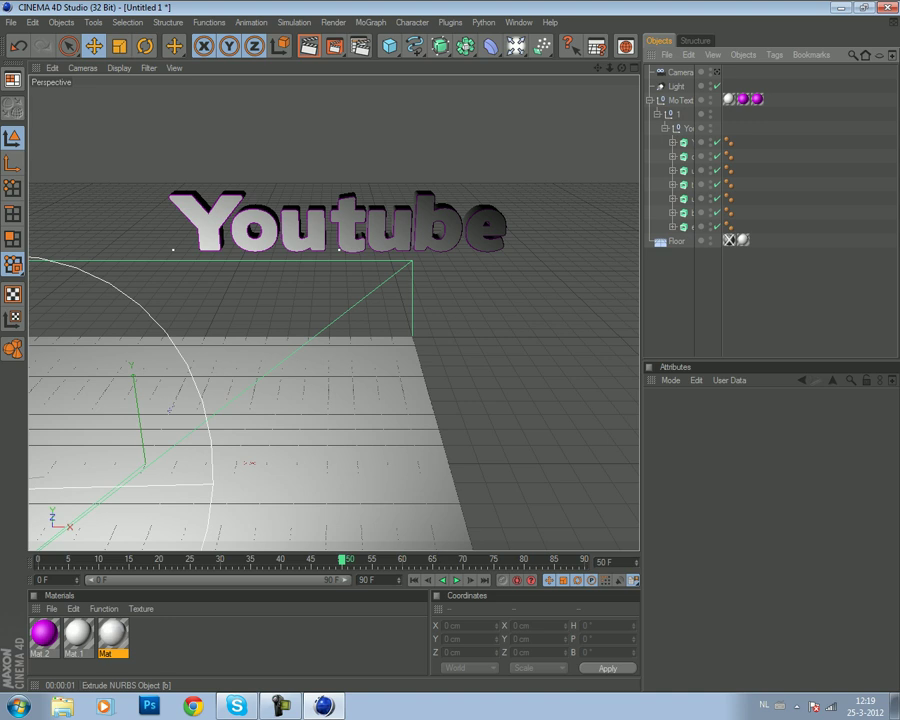
mouse_move(655, 140)
mouse_down()
mouse_move(686, 228)
mouse_move(680, 100)
mouse_up()
- Delete the leftover nulls 'Youtube' and '1' and widen the name column
drag(690, 230, 690, 230)
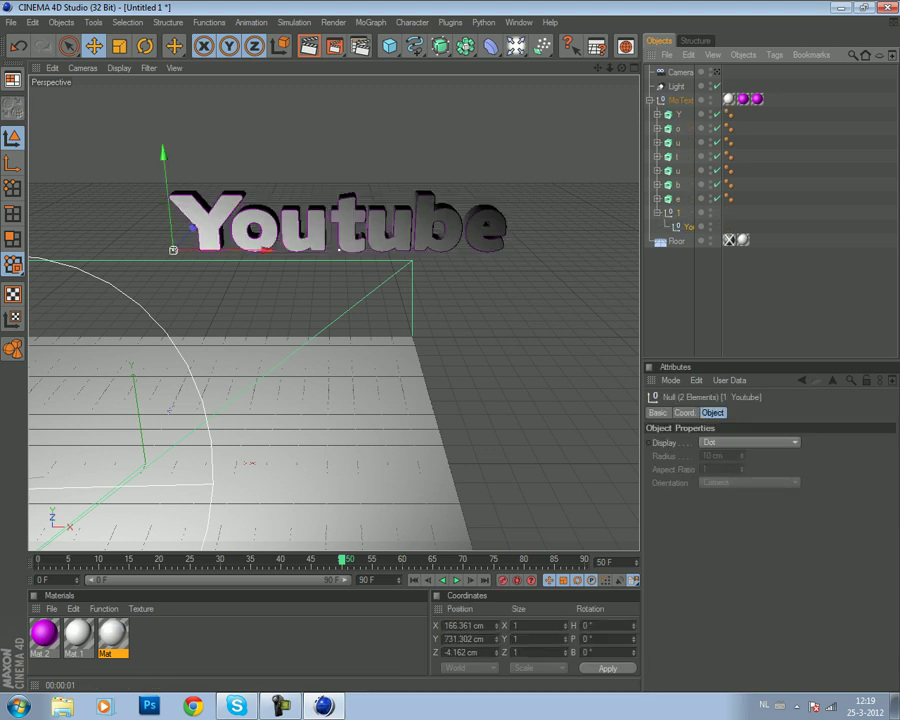
key(Delete)
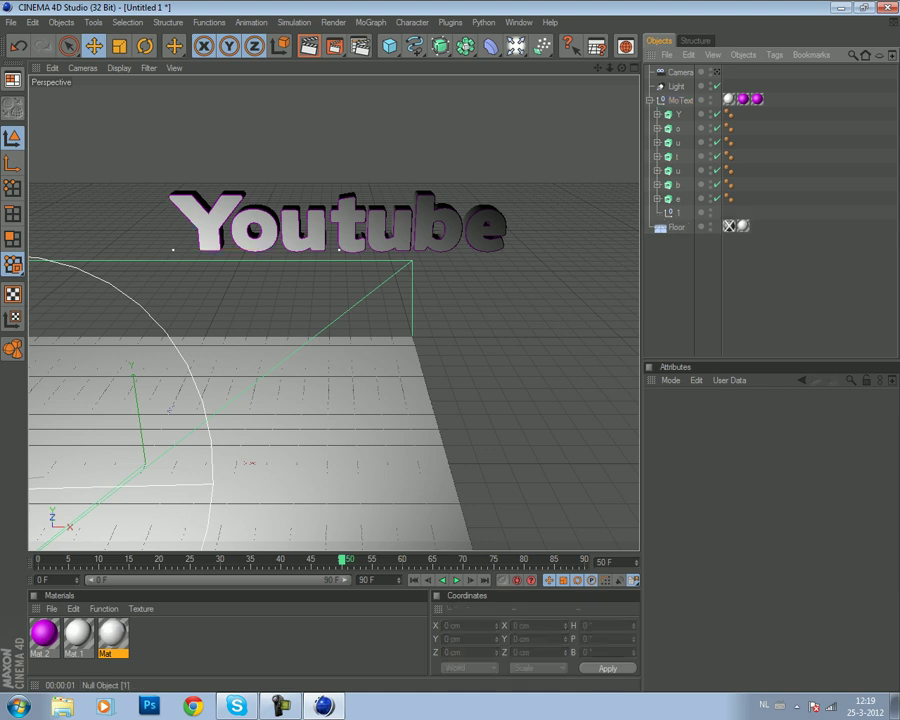
key(Delete)
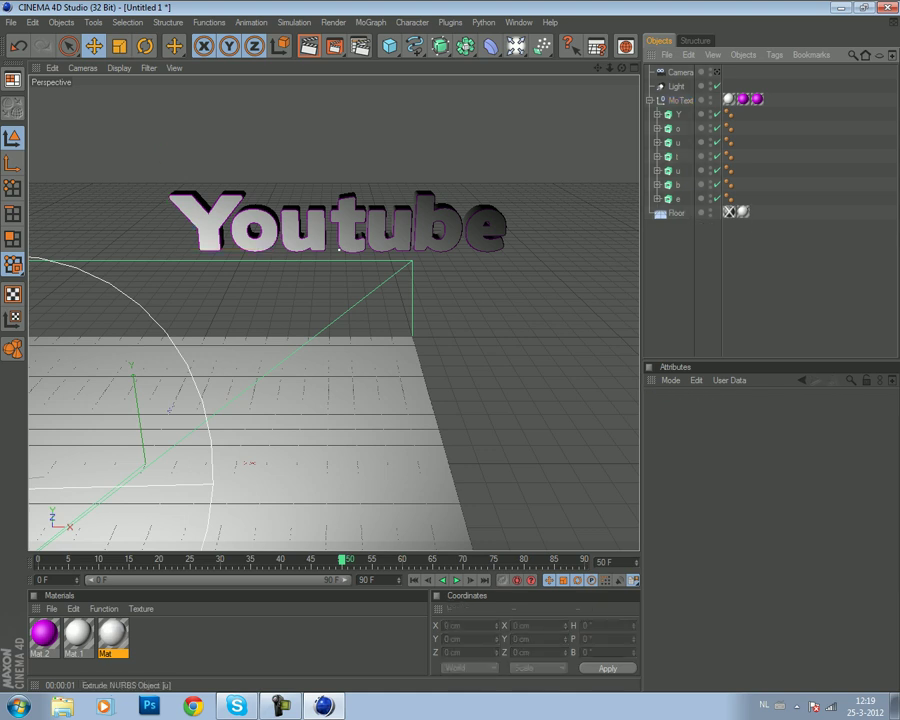
mouse_move(697, 230)
mouse_down()
mouse_move(733, 230)
mouse_move(662, 230)
mouse_move(750, 230)
mouse_up()
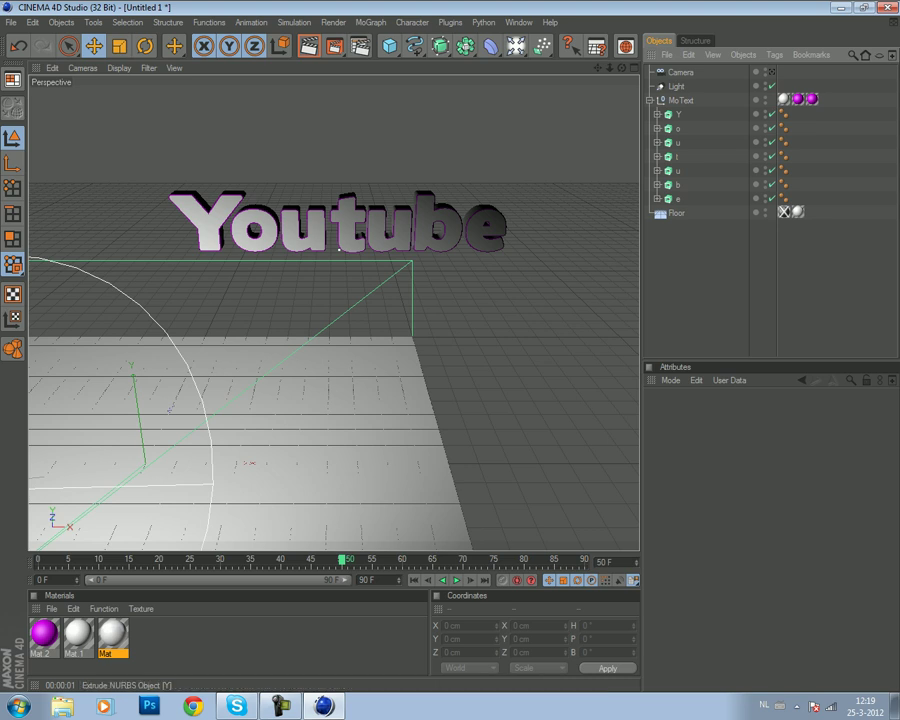
click(678, 114)
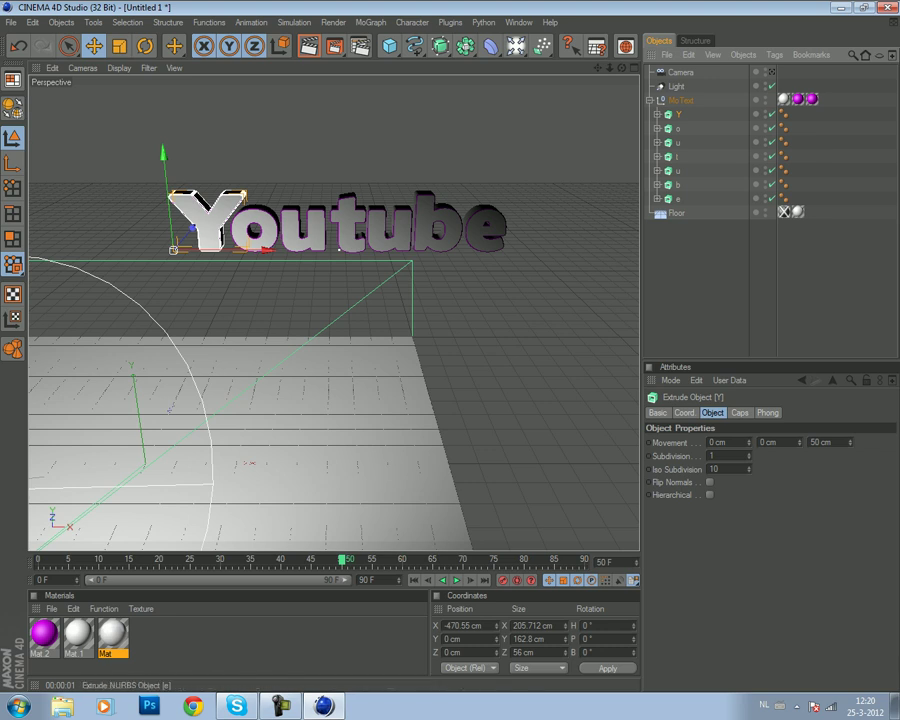
- Try tilting the Y letter with the rotate tool, play it back, then undo the rotation
click(681, 100)
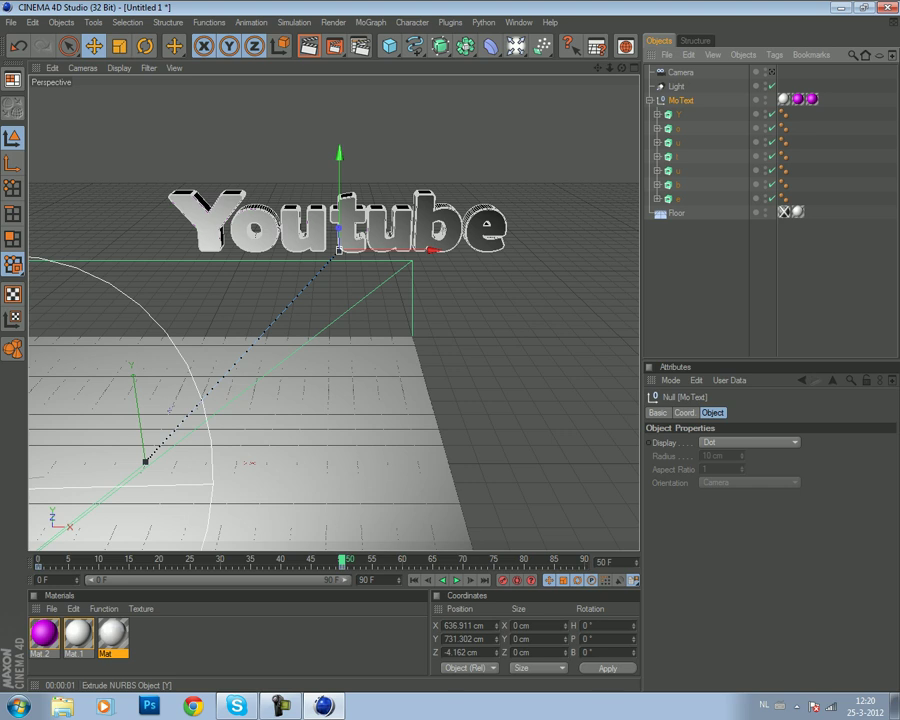
click(678, 114)
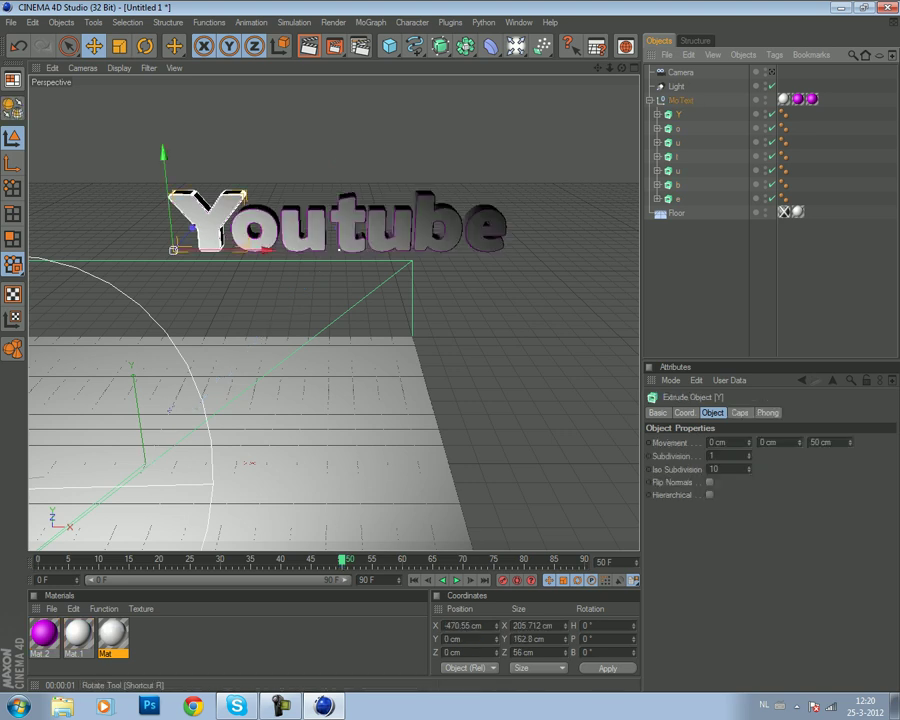
click(145, 46)
drag(200, 215, 250, 275)
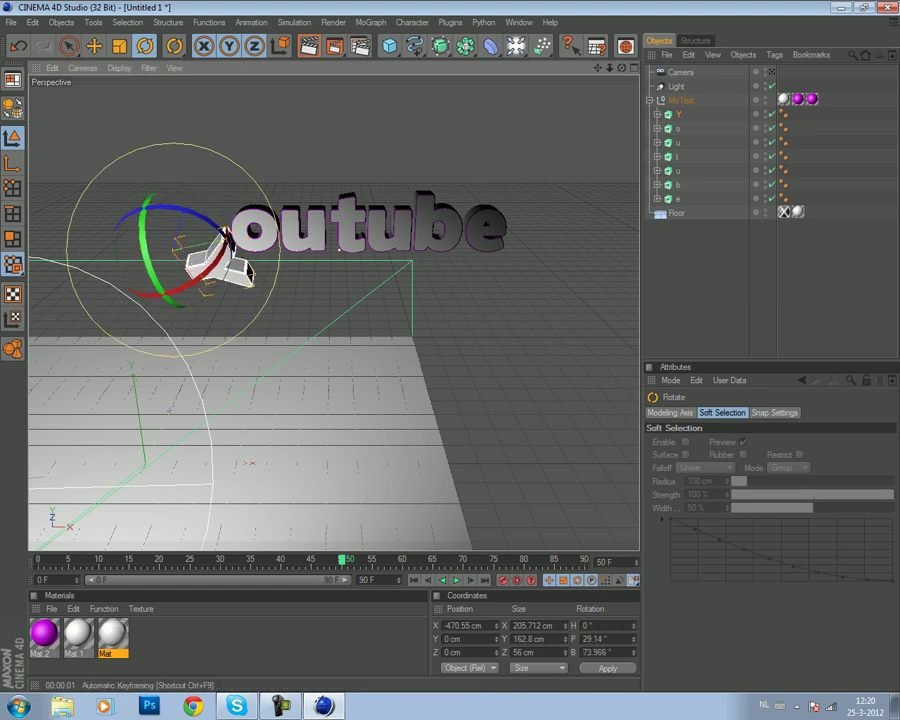
click(457, 580)
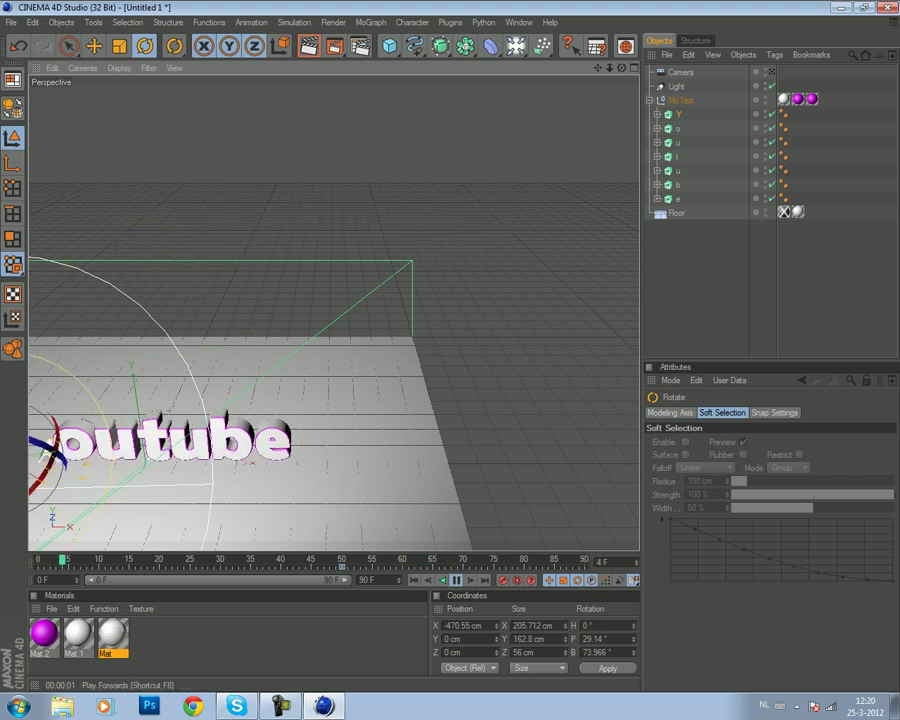
click(457, 580)
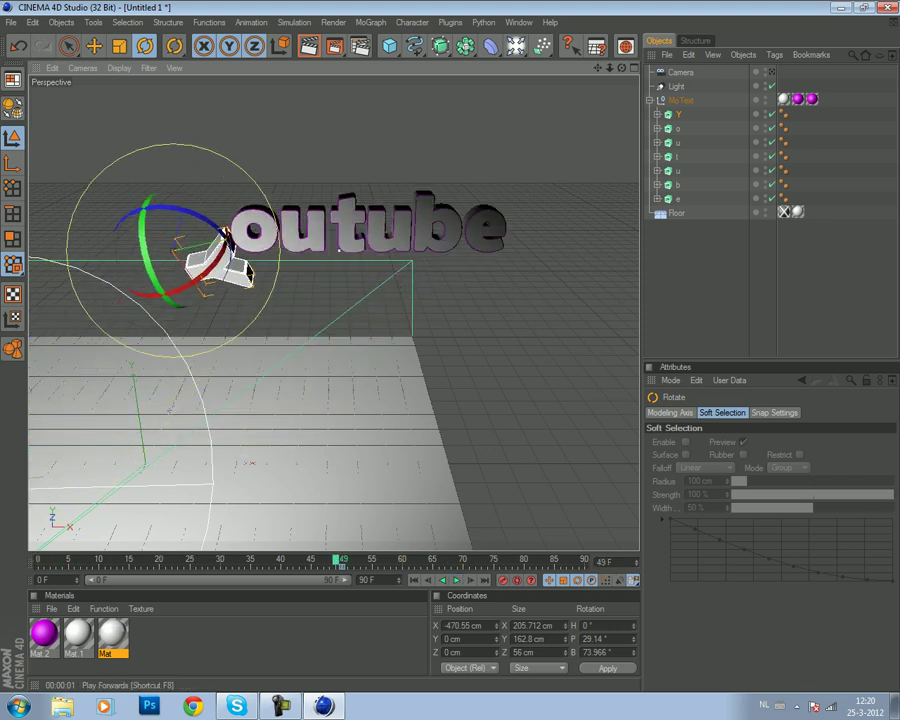
click(18, 46)
click(18, 46)
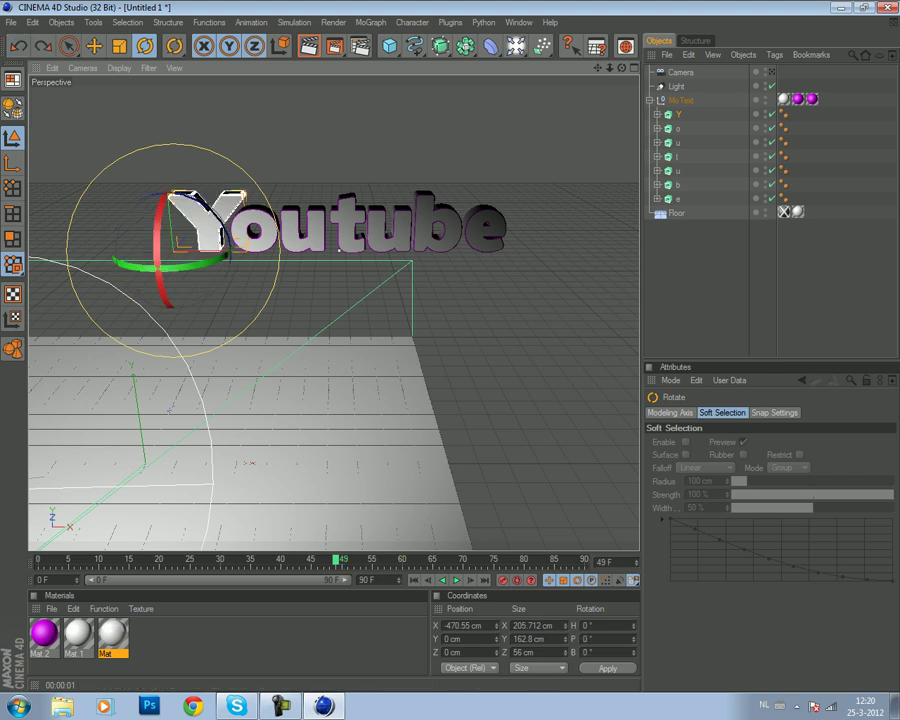
click(18, 46)
- Move the MoText animation key to frame 0 and play the animation from the start
click(681, 100)
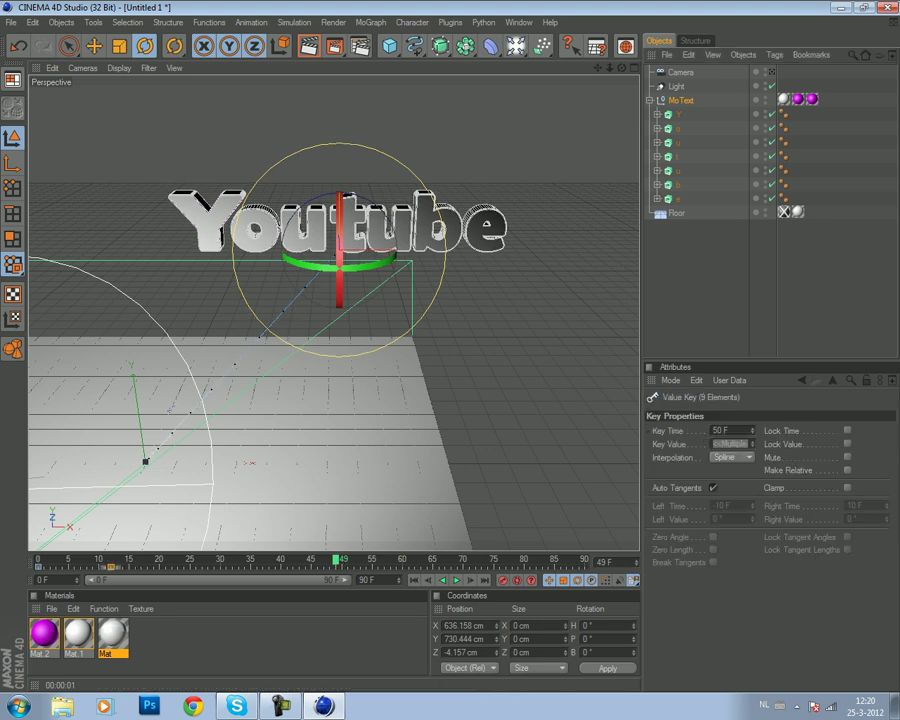
mouse_move(104, 566)
mouse_down()
mouse_move(38, 566)
mouse_move(340, 566)
mouse_up()
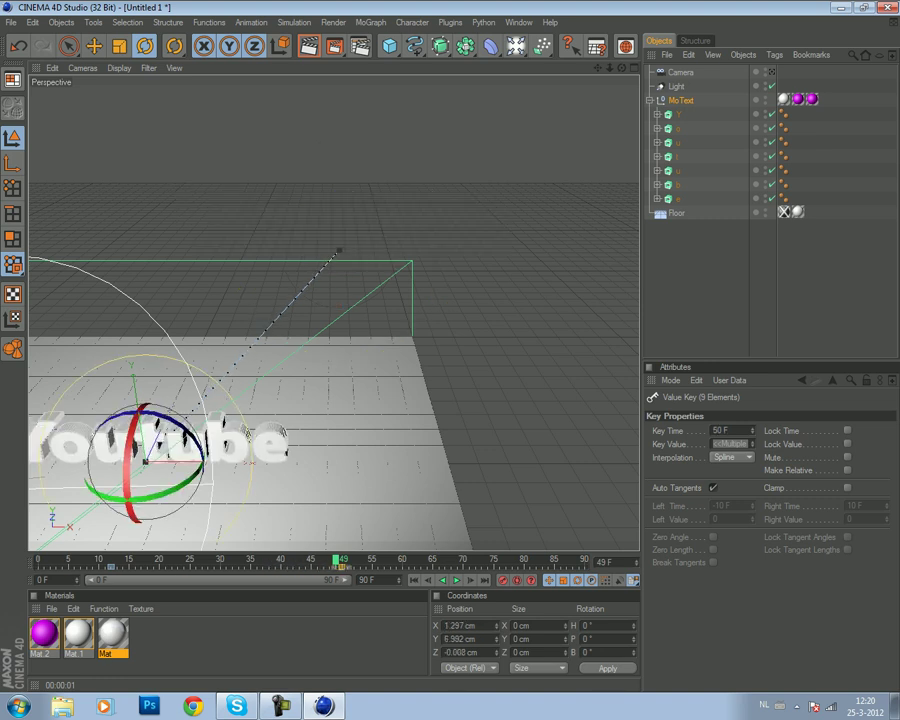
click(347, 560)
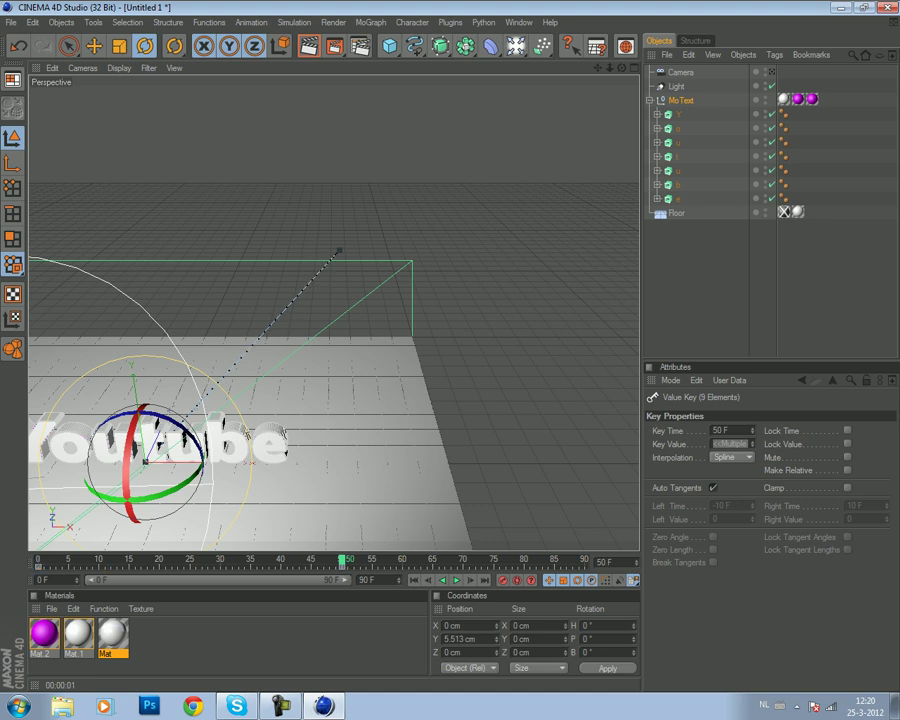
click(414, 580)
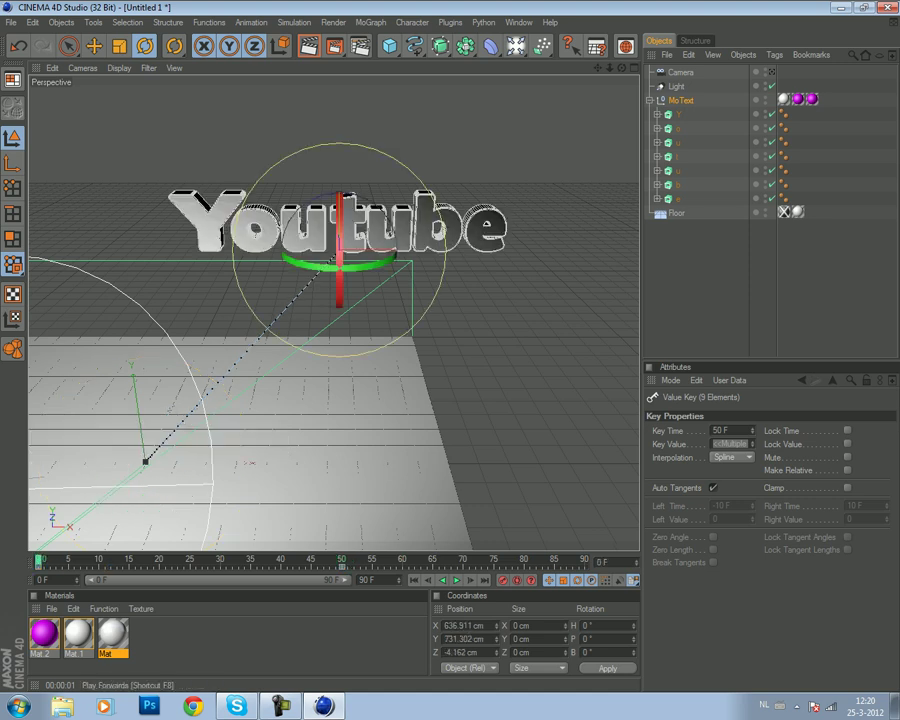
click(456, 580)
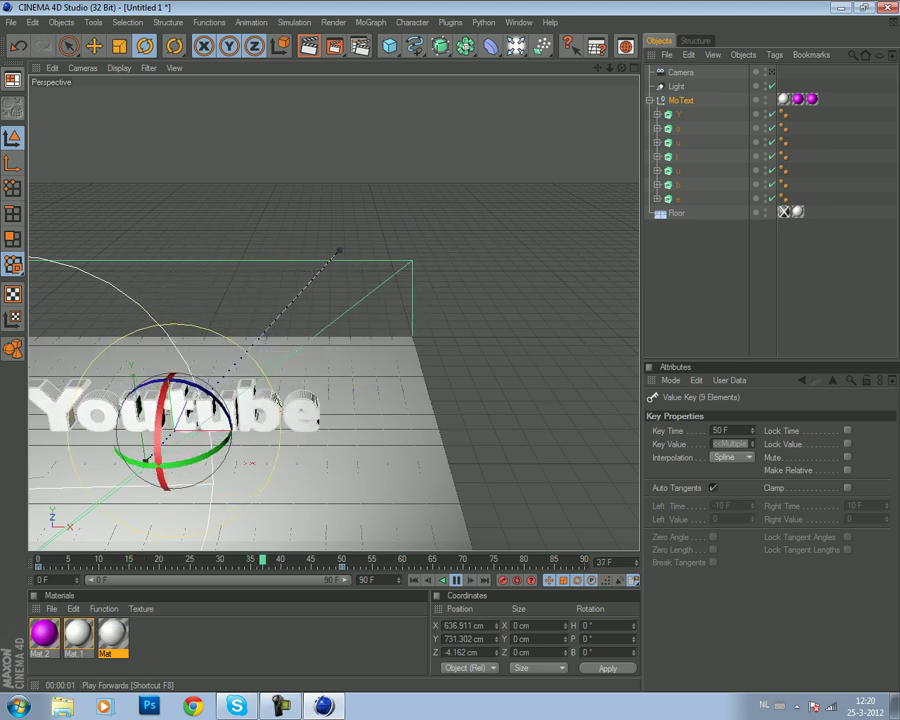
- Replay the animation through the scene camera, test-render the view, and open Render Settings
click(771, 72)
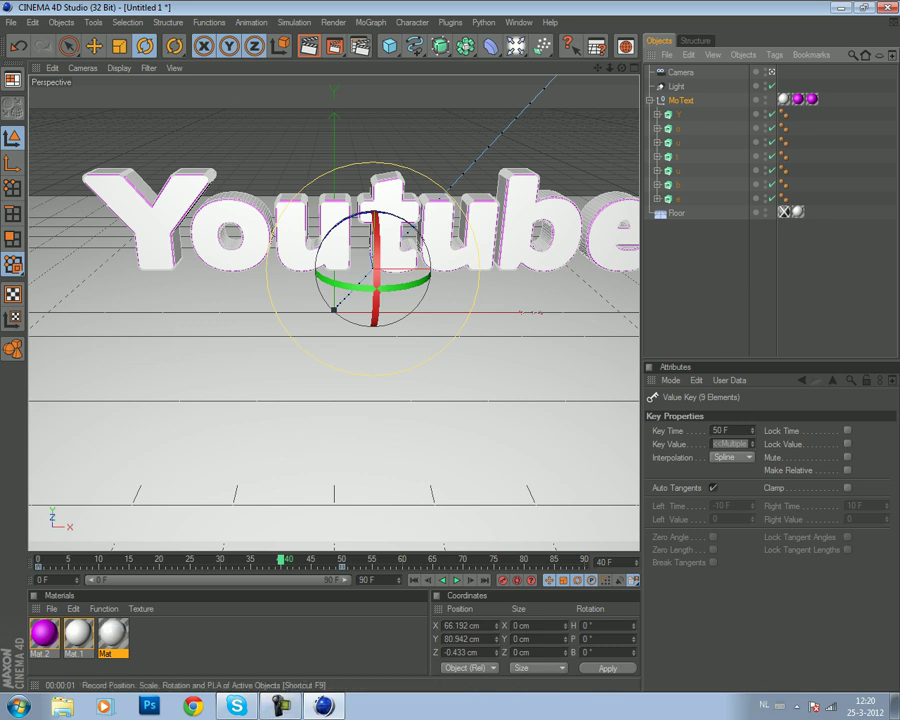
click(414, 580)
click(456, 580)
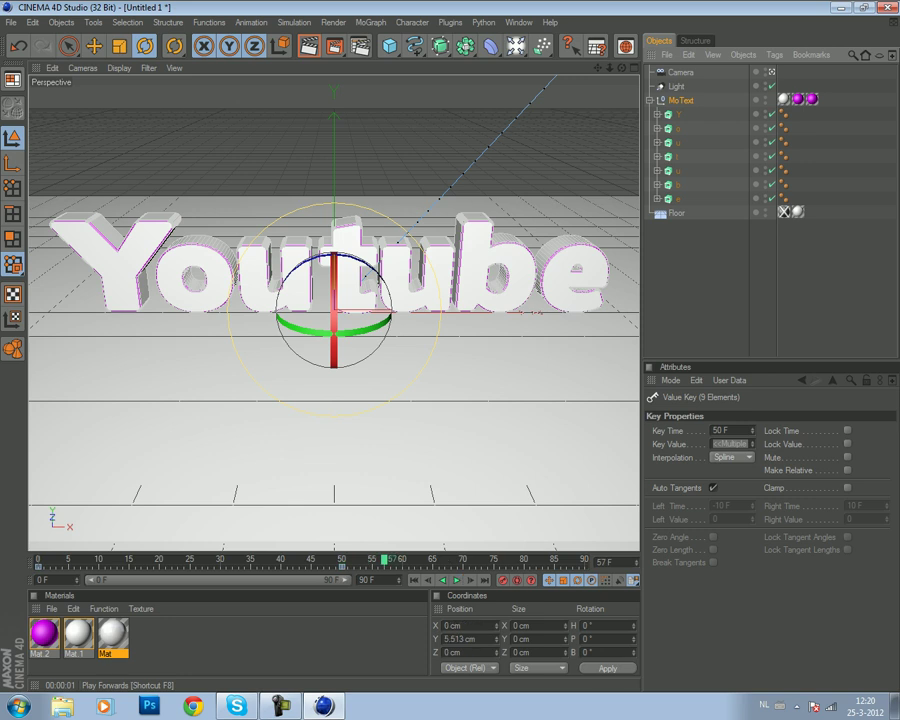
key(ctrl+shift+a)
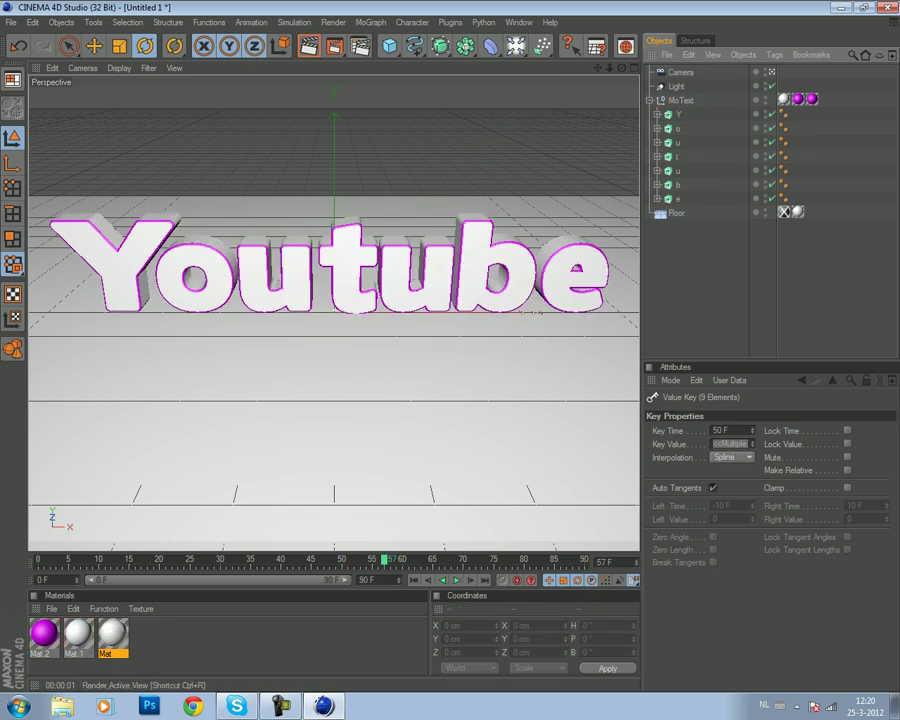
click(309, 46)
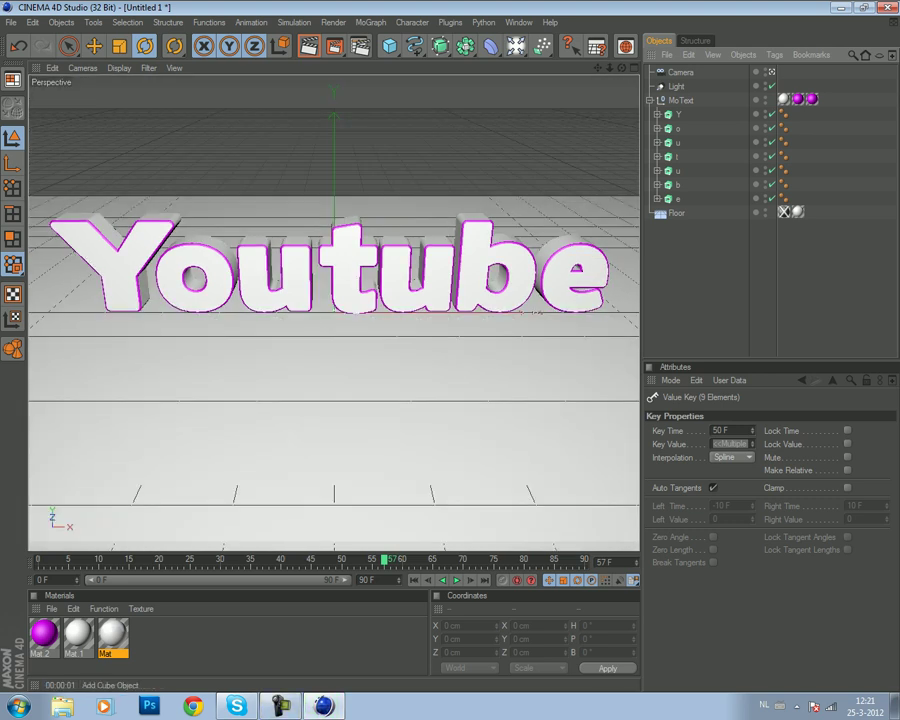
click(360, 46)
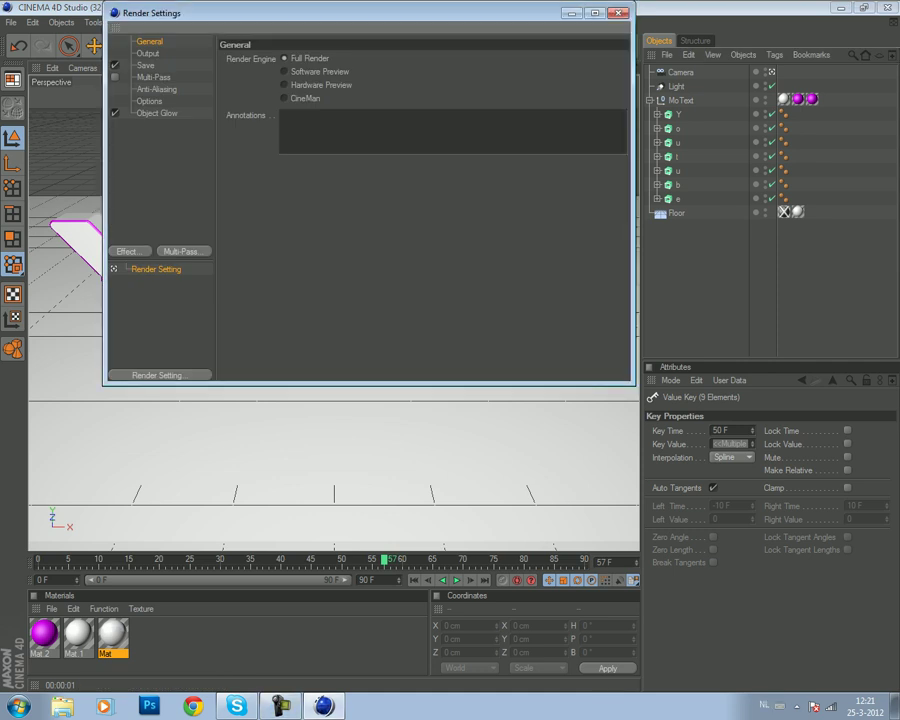
- Set the output size to the HDV/HDTV 720 29.97 preset
click(148, 53)
click(234, 59)
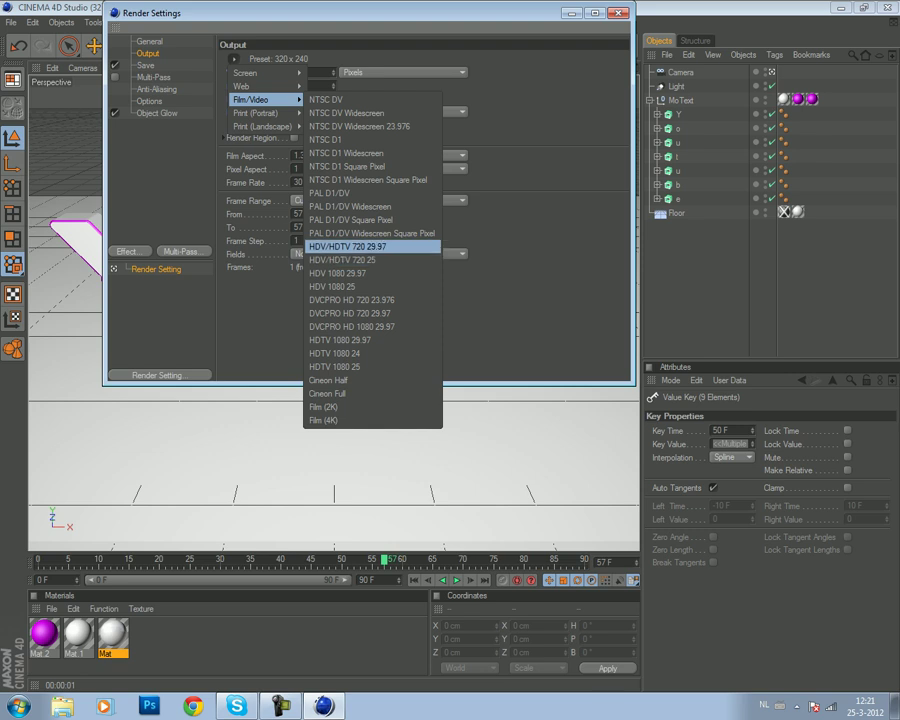
click(338, 273)
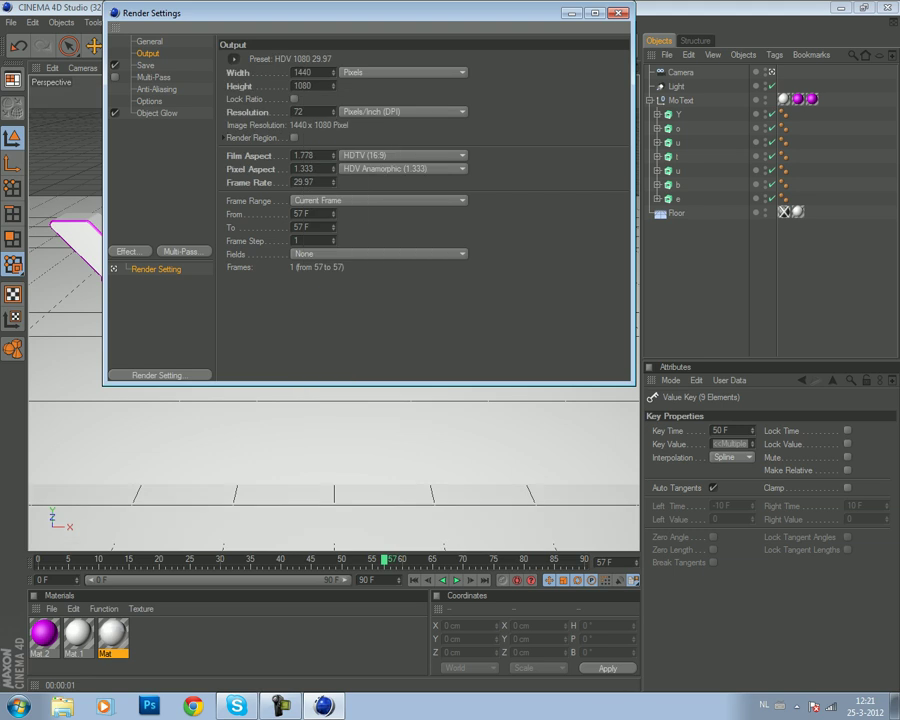
click(235, 59)
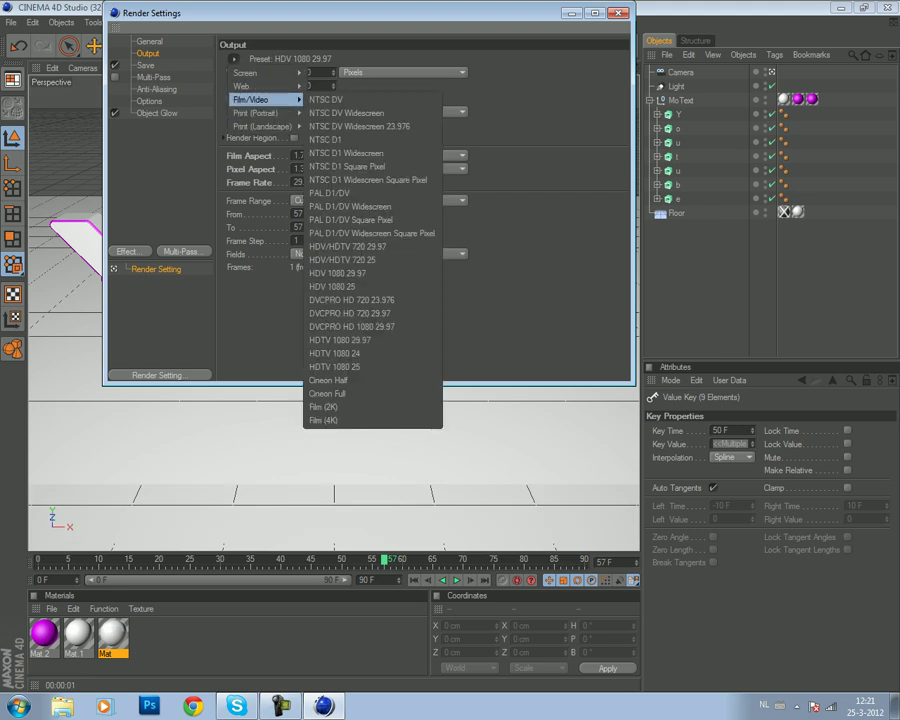
click(350, 246)
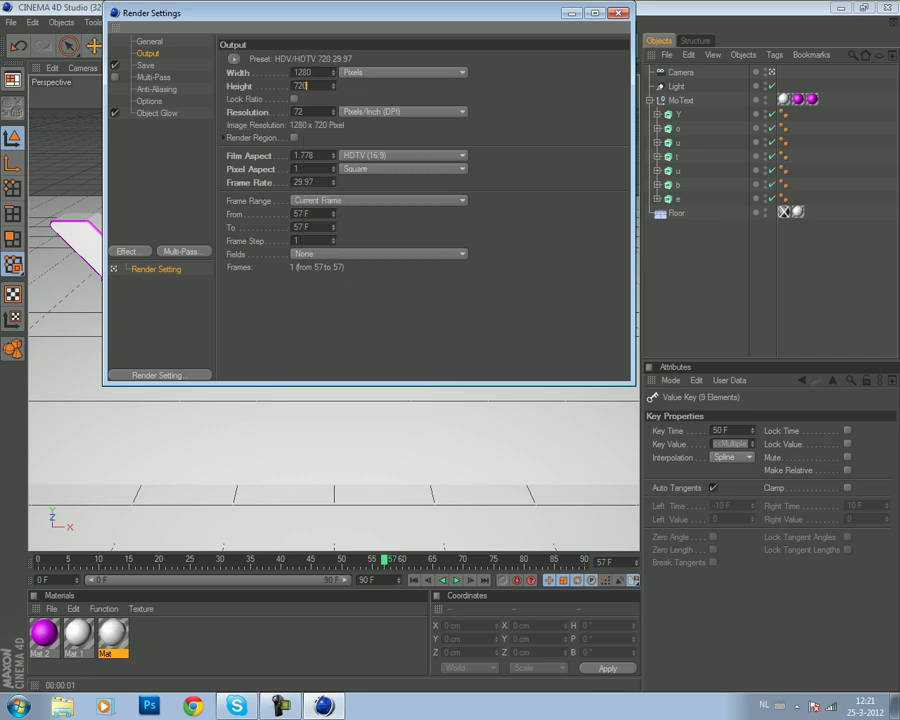
click(235, 59)
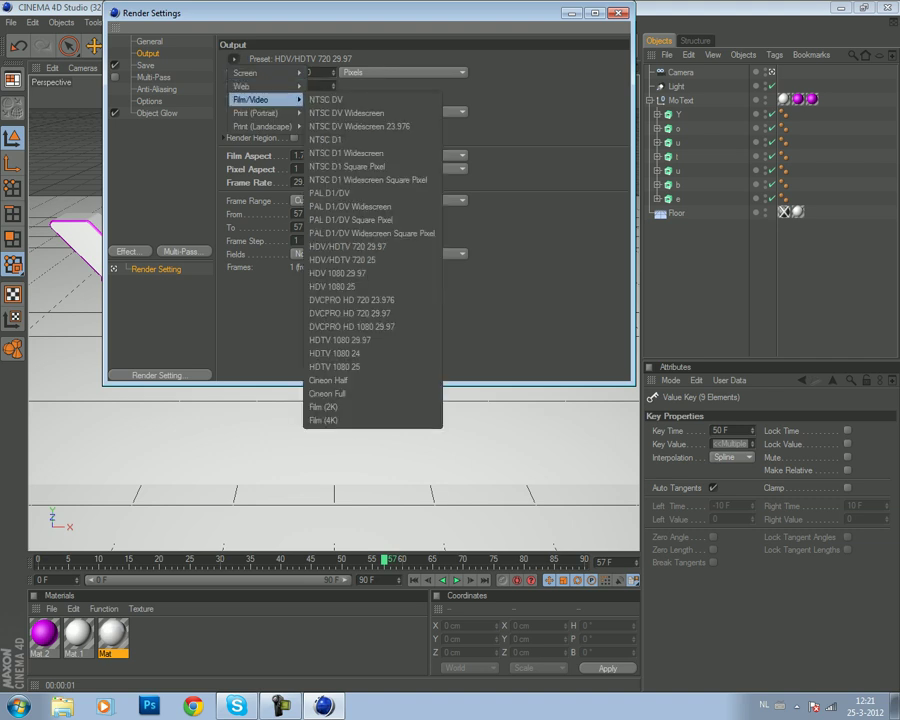
mouse_move(252, 99)
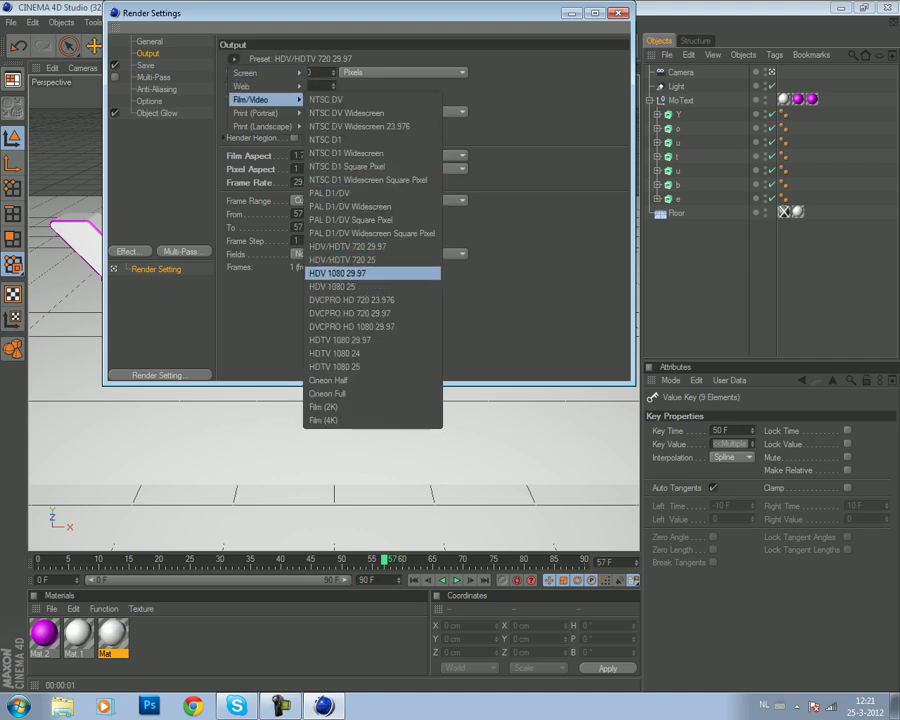
click(345, 259)
click(235, 59)
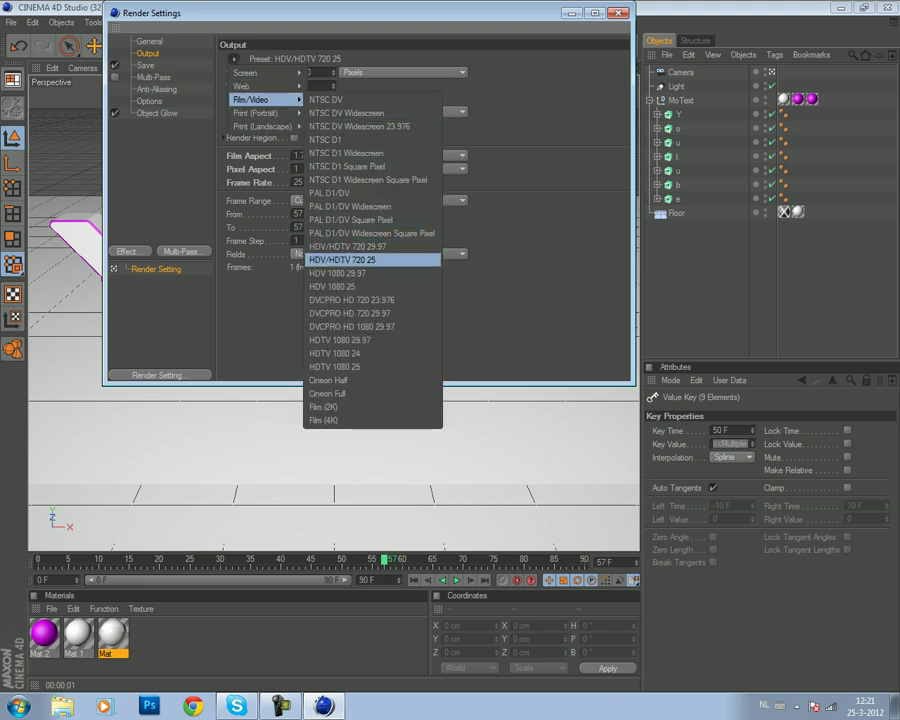
click(350, 246)
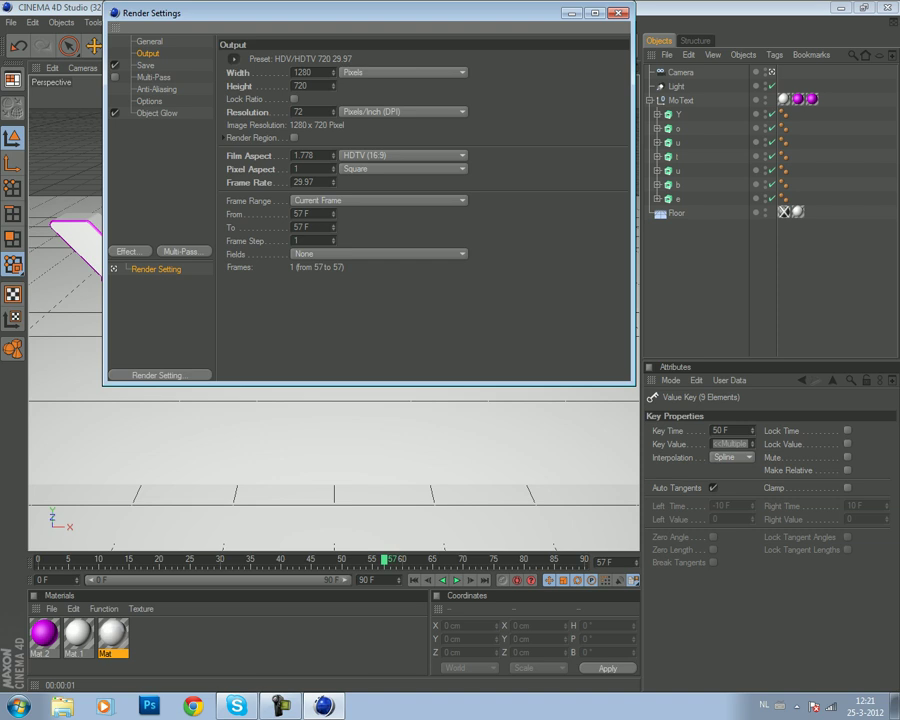
- Change the output height to 1024 pixels
click(298, 86)
text(1024)
key(Return)
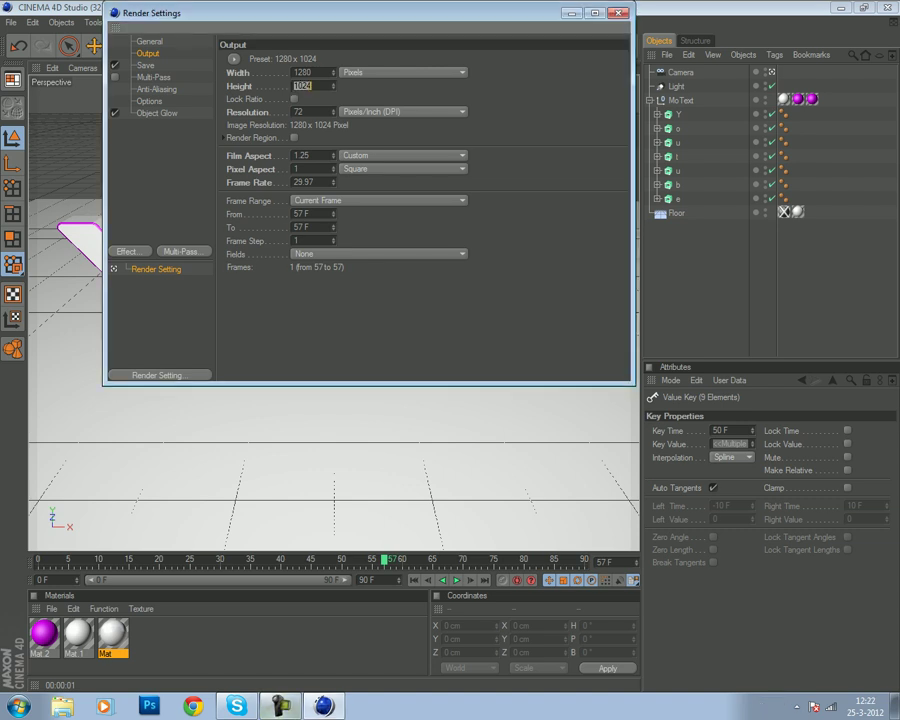
- Set the output frame range to All Frames, 0 to 90
click(145, 65)
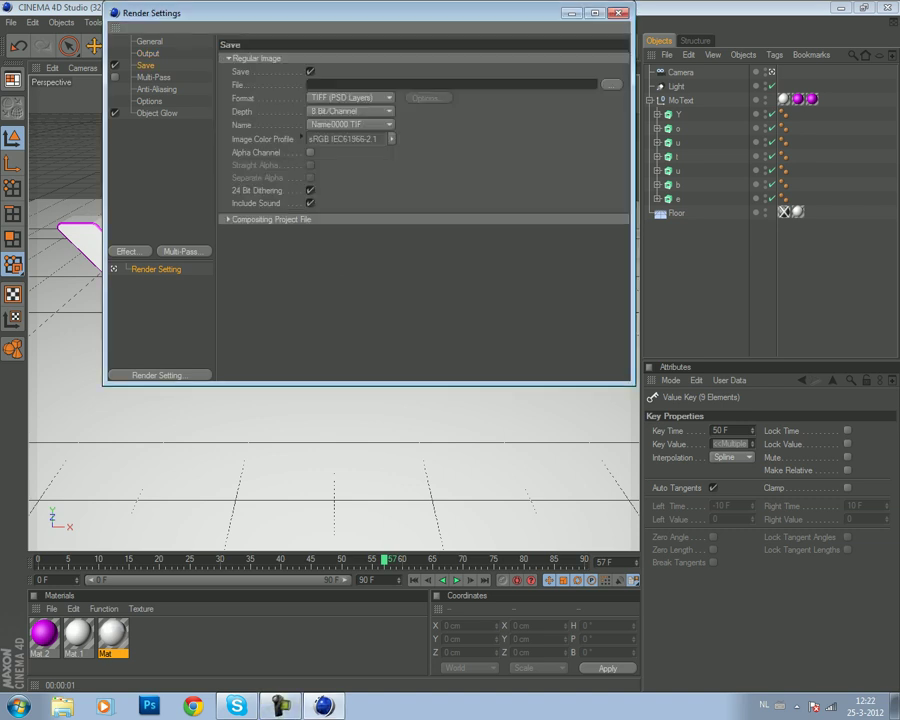
click(147, 53)
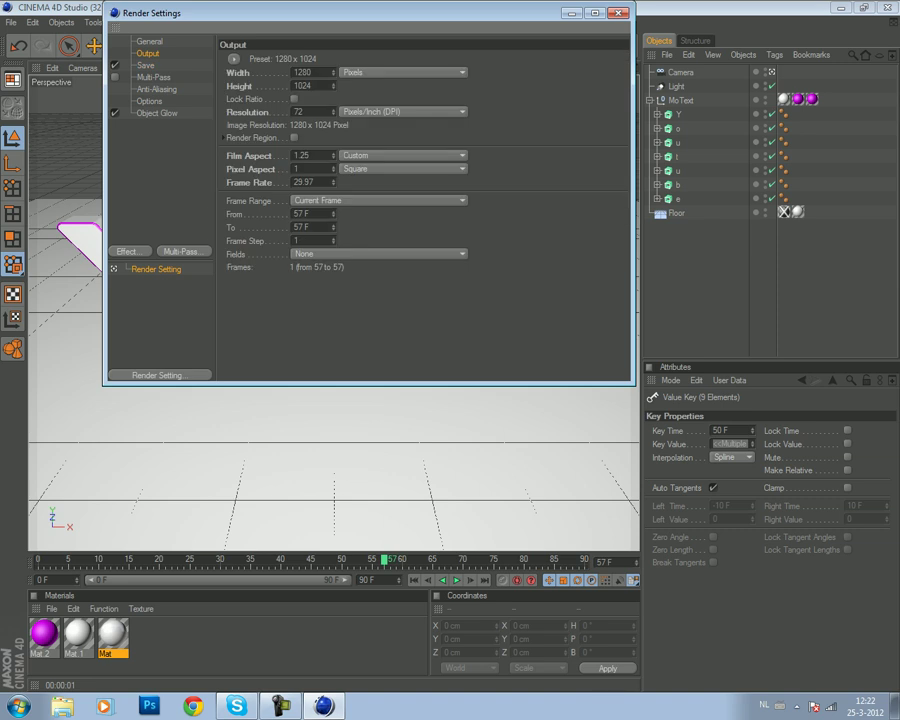
click(378, 200)
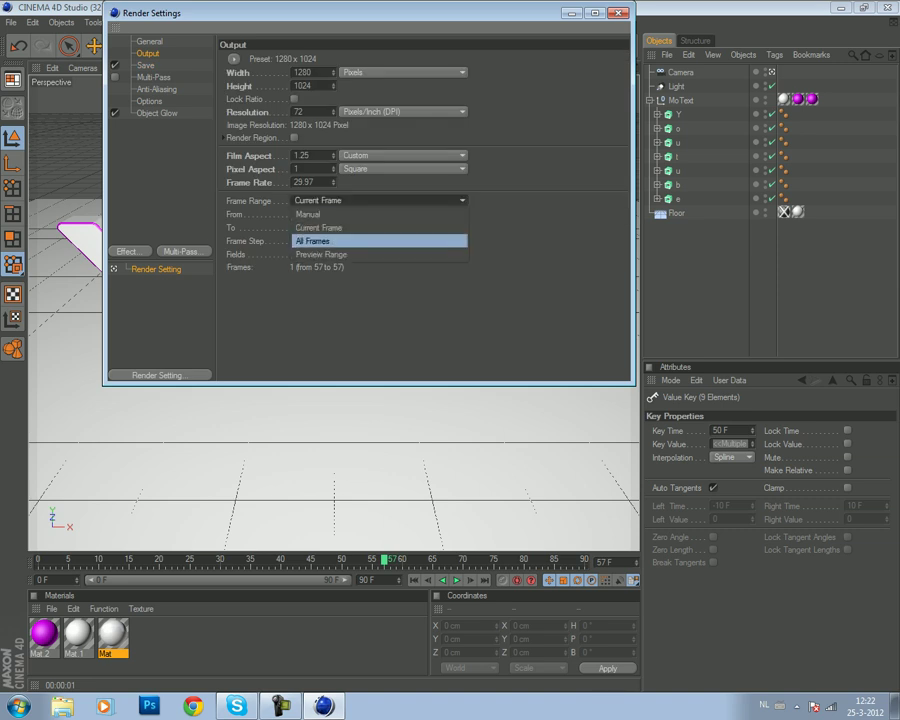
click(312, 241)
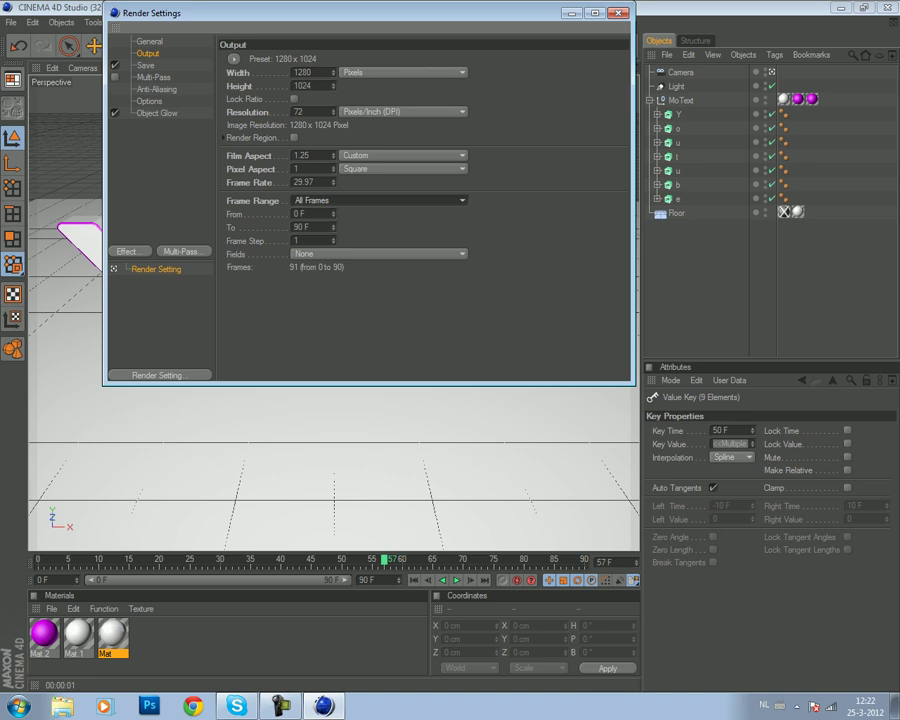
- Review the Save, Multi-Pass, Anti-Aliasing and Options pages of Render Settings
click(146, 65)
click(153, 77)
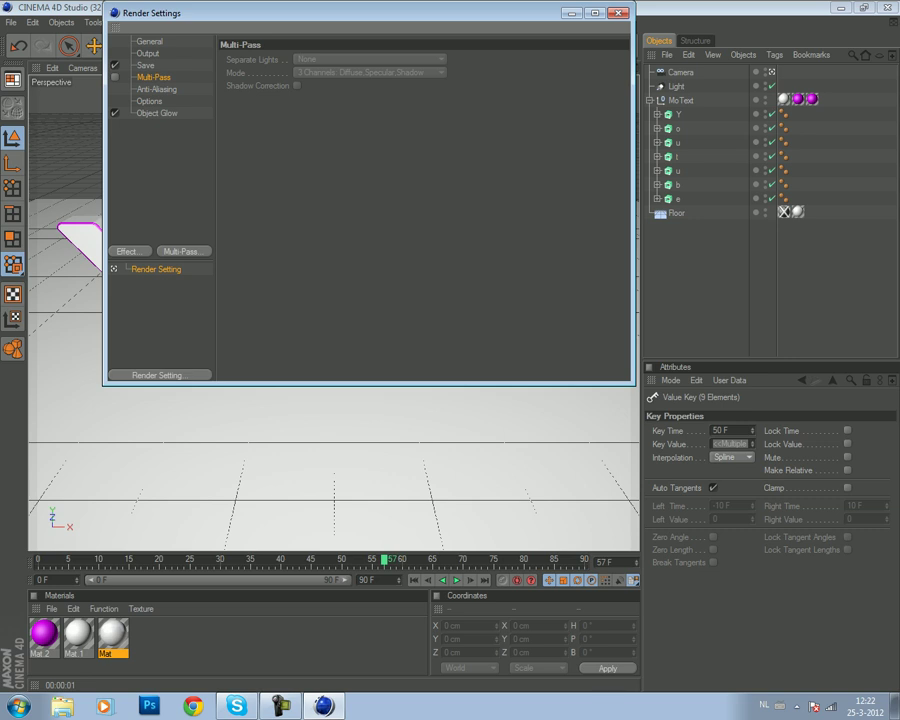
click(149, 101)
click(157, 89)
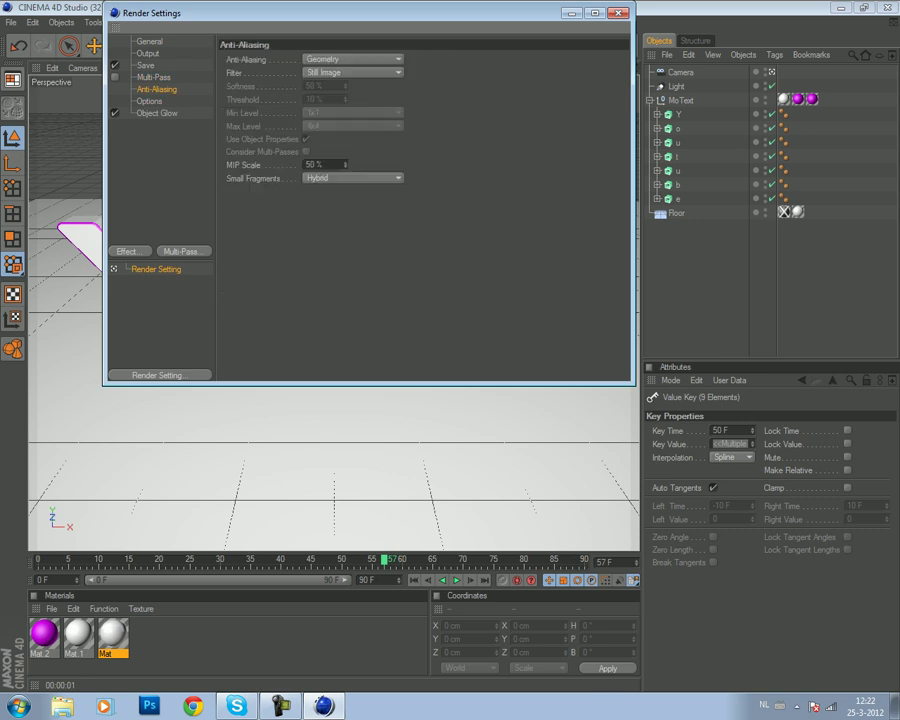
click(153, 77)
click(146, 65)
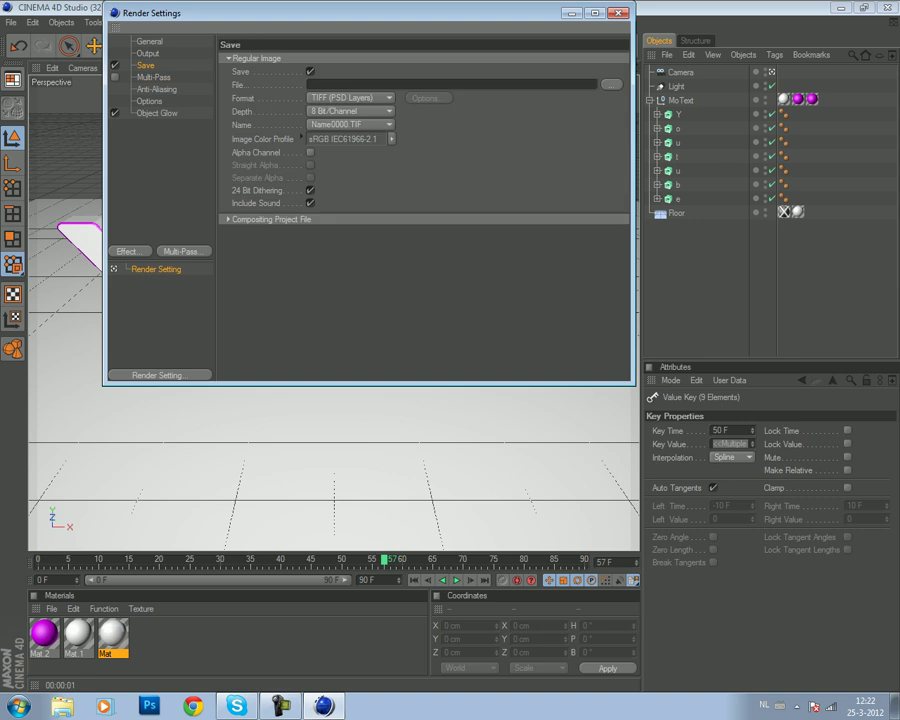
- Inspect the image save location and format without changing them, then close Render Settings
click(611, 84)
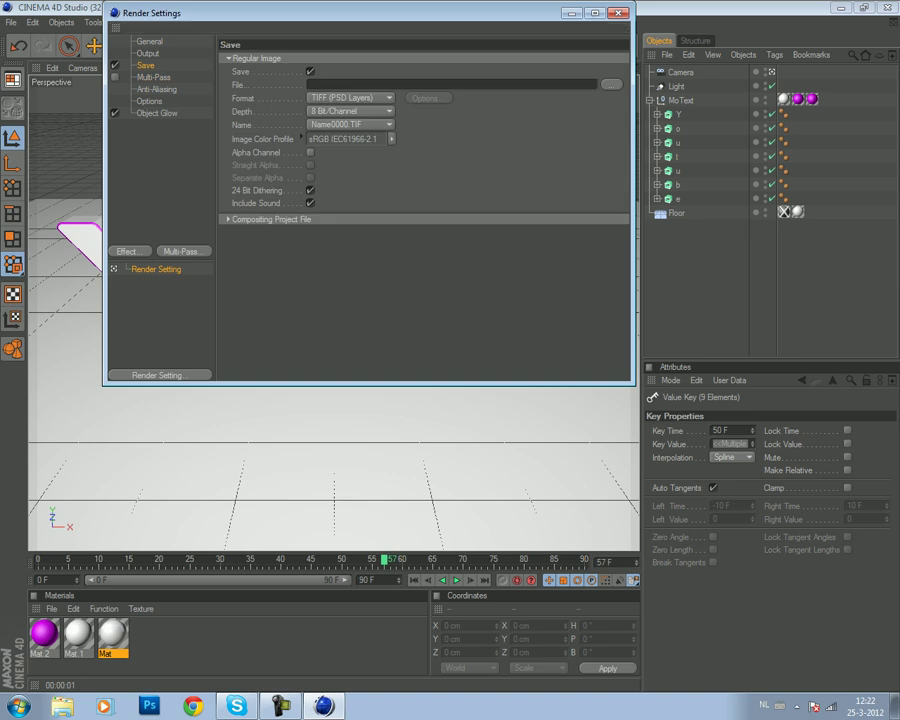
click(372, 326)
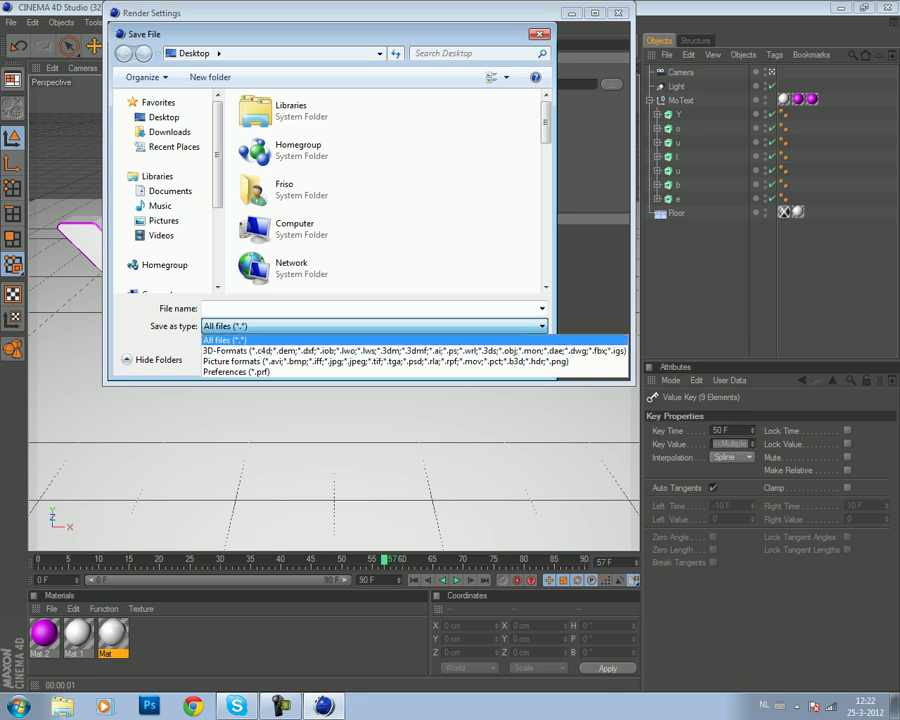
click(228, 340)
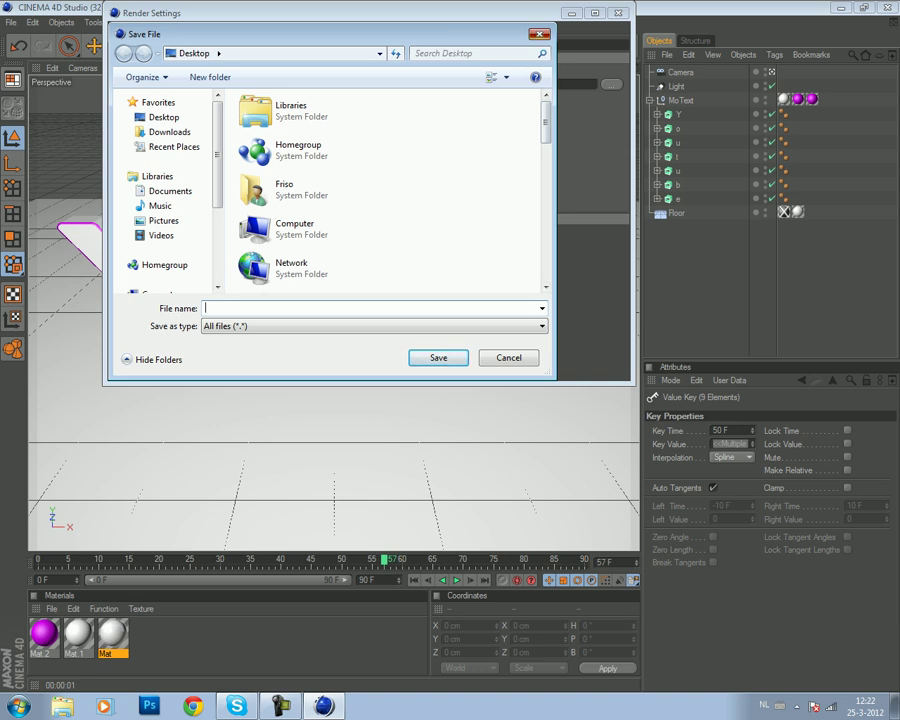
key(Escape)
click(350, 98)
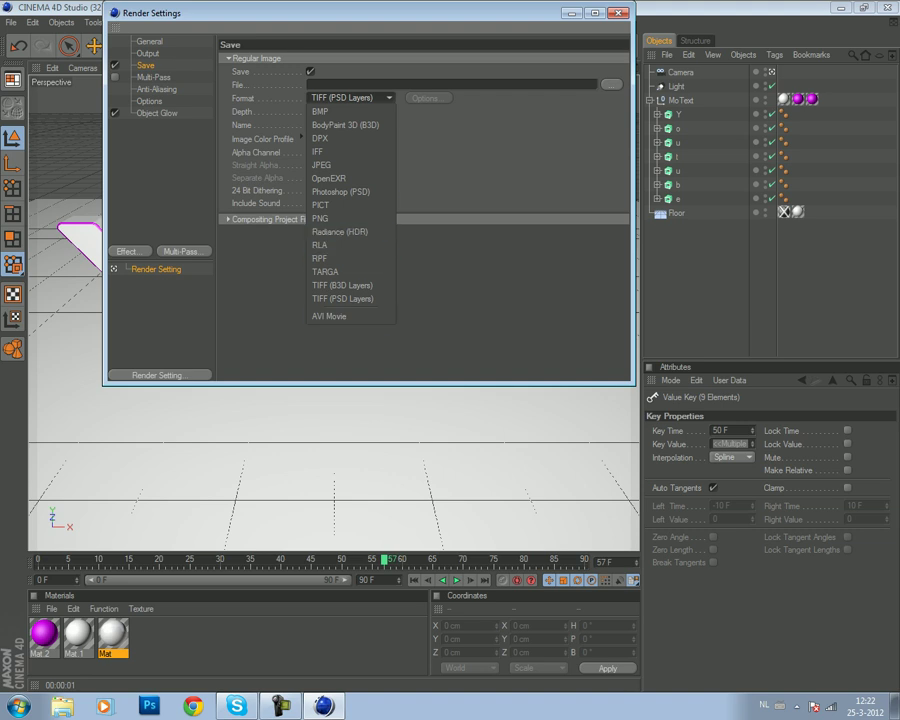
key(Escape)
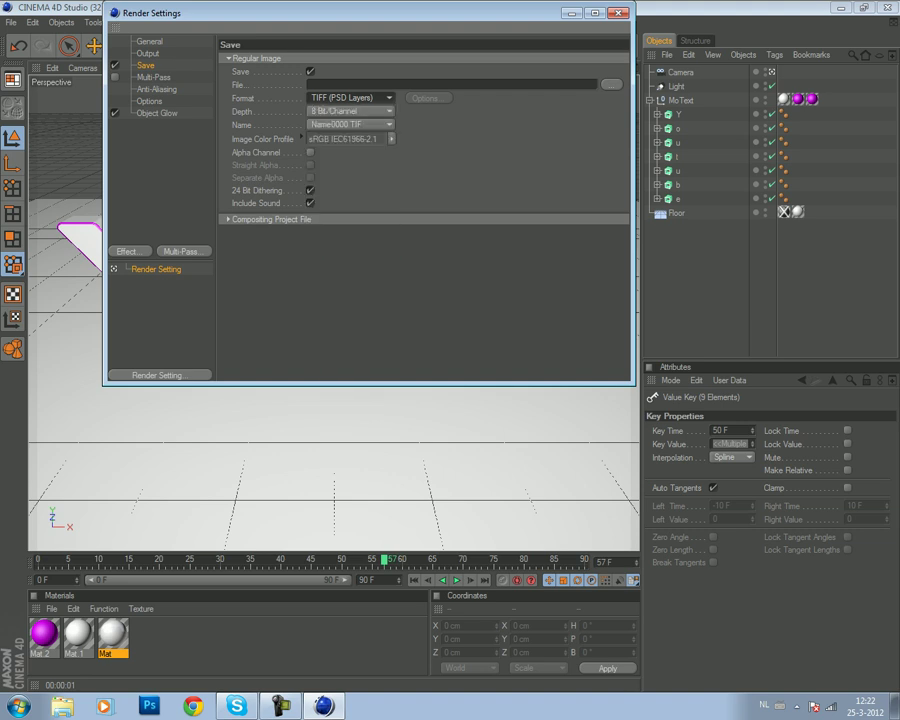
key(Escape)
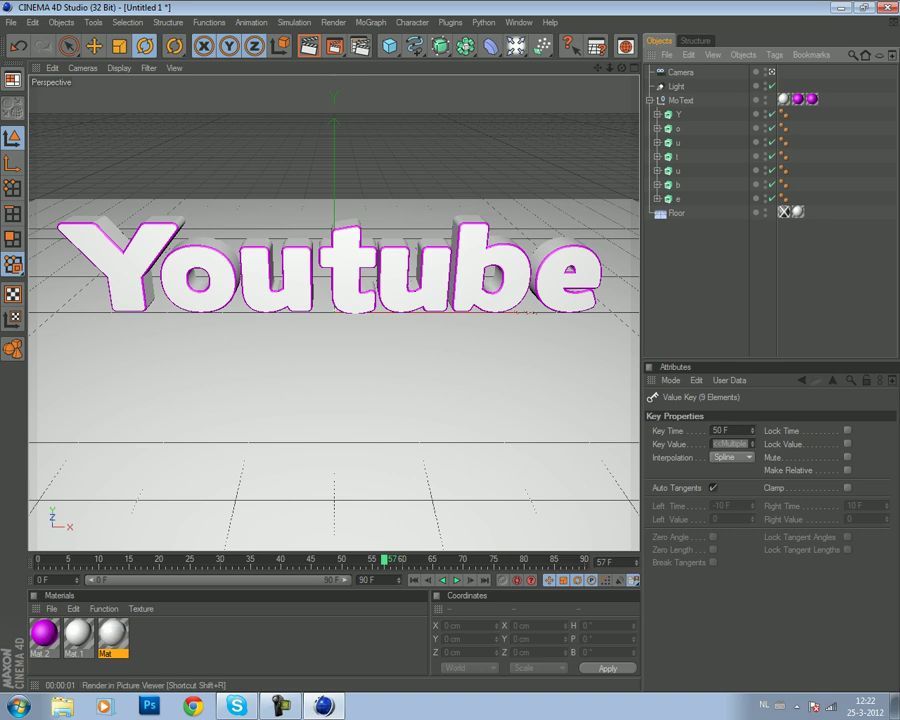
- Decline the render prompt and, in Save As, create a new folder 'De werken'
click(335, 45)
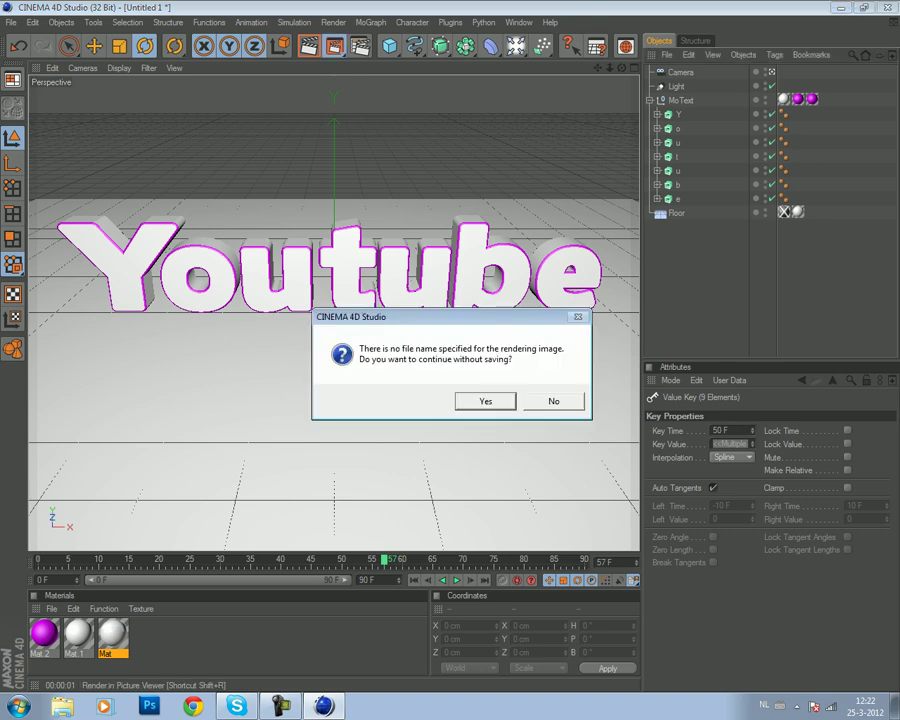
click(553, 401)
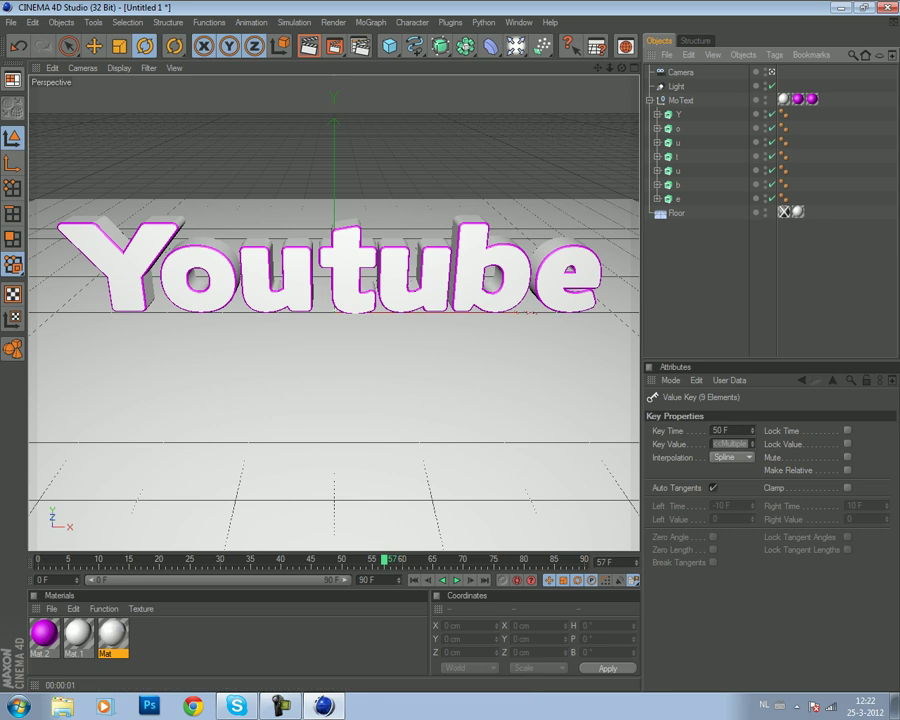
click(10, 22)
click(38, 144)
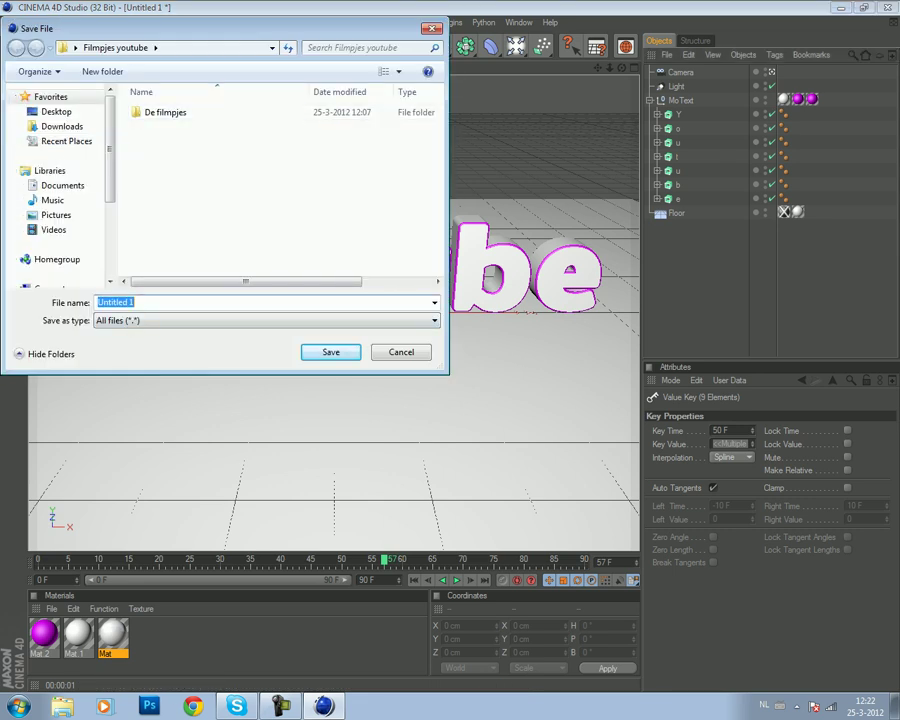
key(ctrl+shift+n)
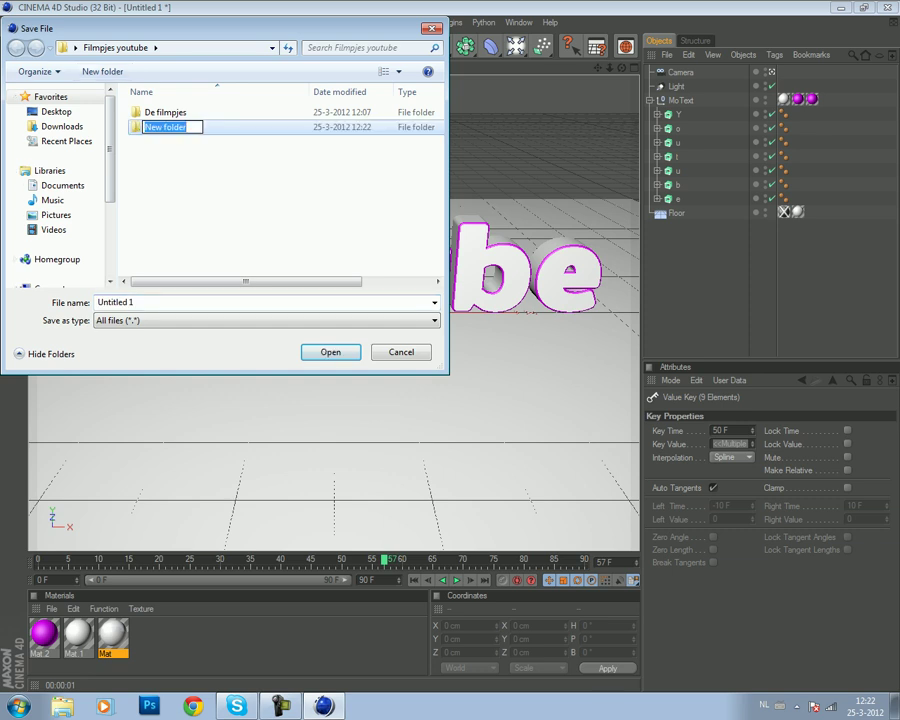
text(De)
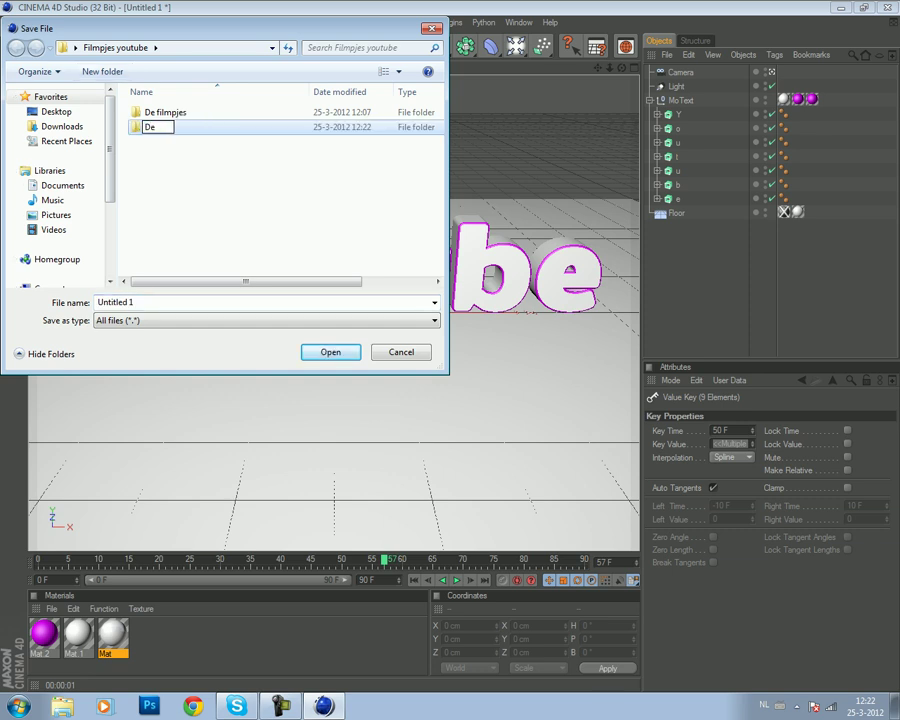
text( werken)
key(Return)
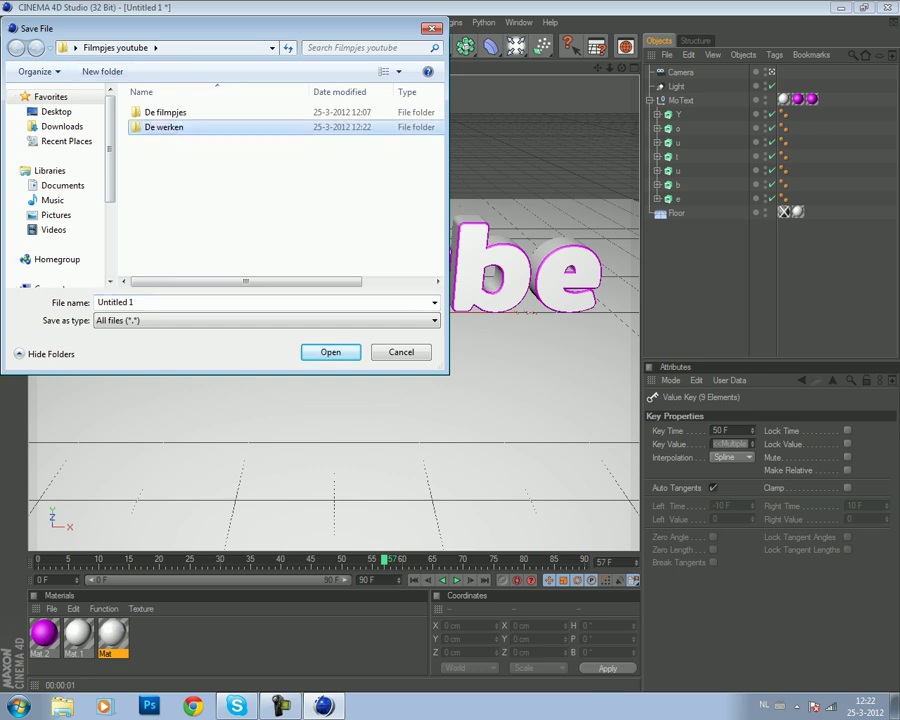
- Name the scene 'YoutbeBasicintrol' and save it inside the De werken folder
click(115, 302)
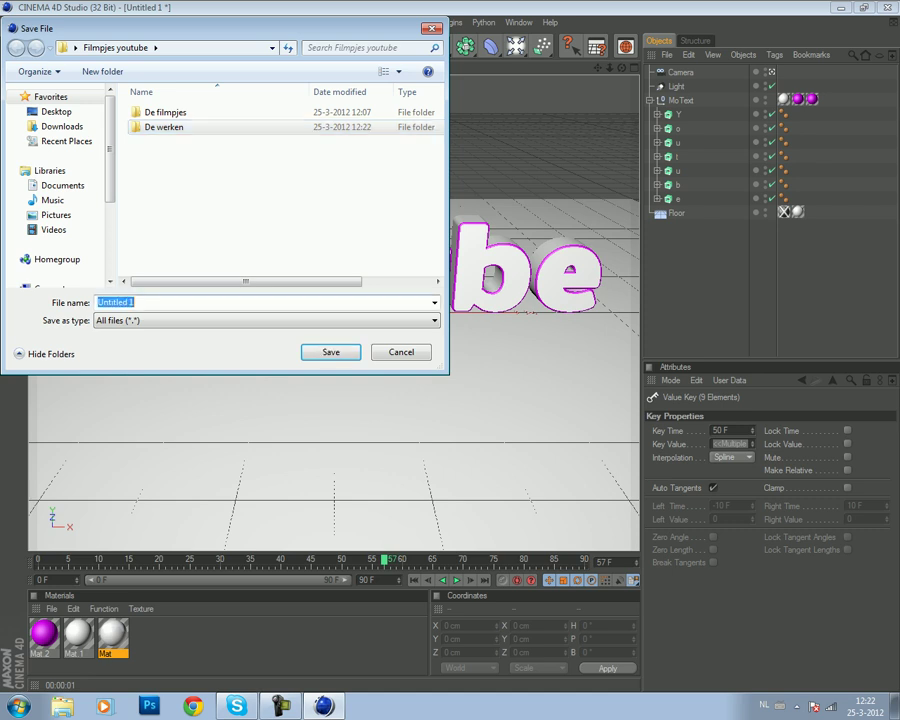
text(YoutbeBasicintrol)
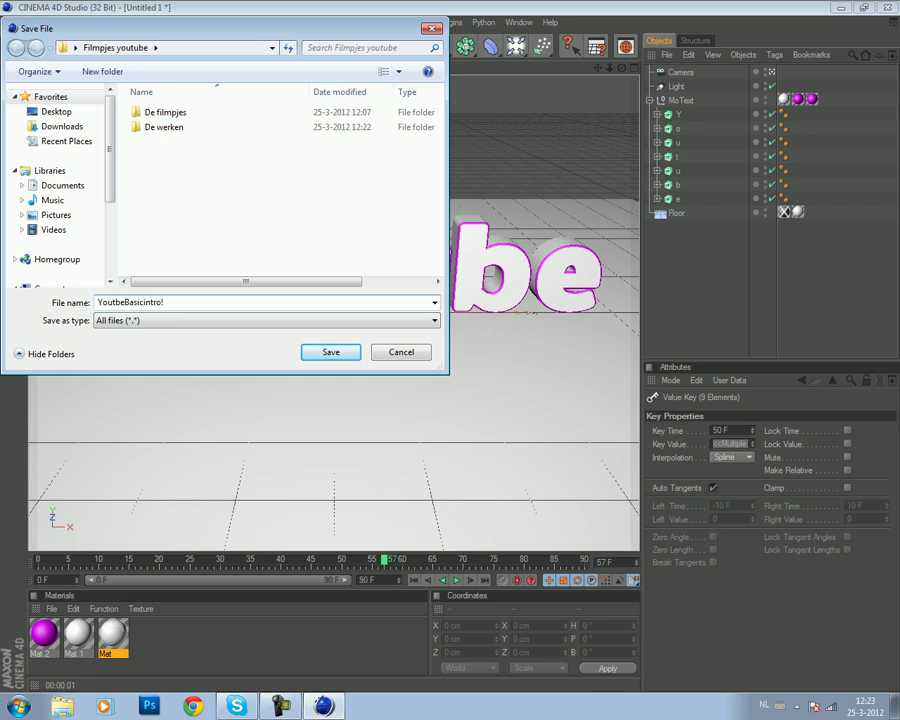
double_click(163, 127)
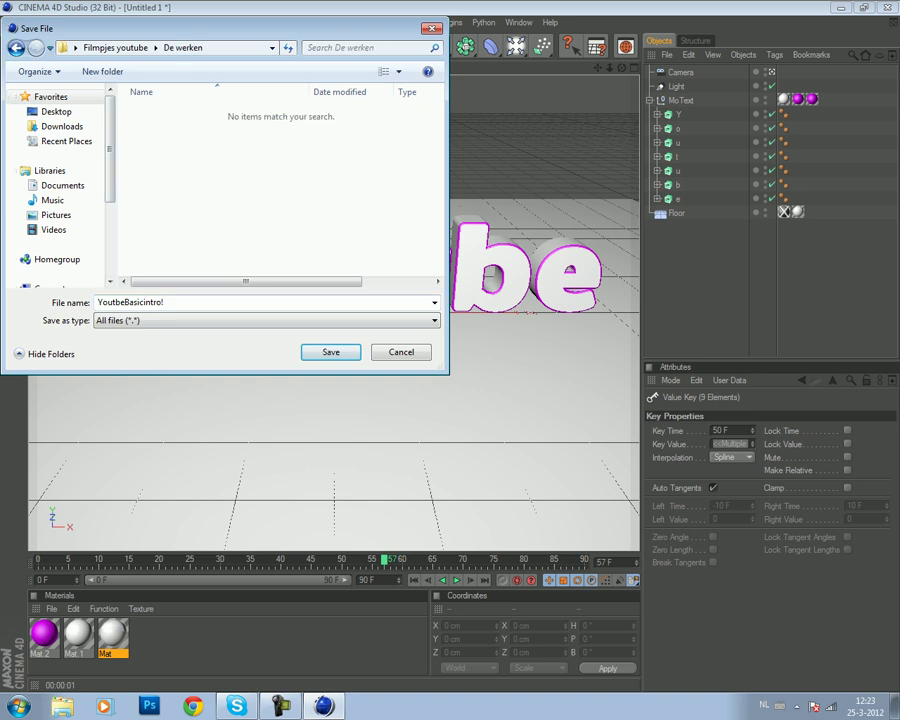
click(266, 320)
key(Return)
key(Return)
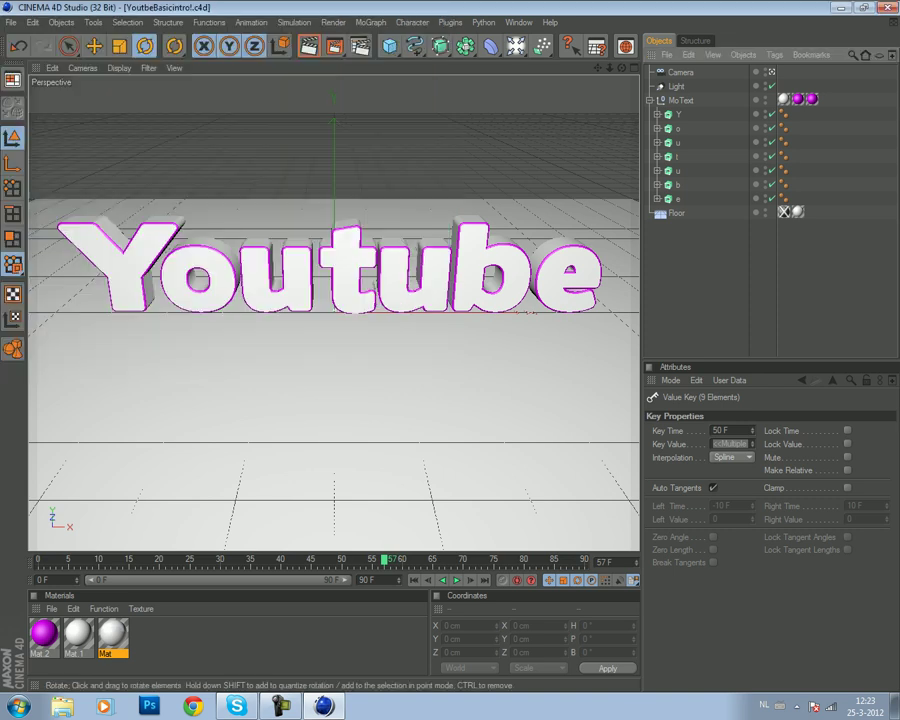
- Render the animation to the Picture Viewer, continuing without an image save file name
click(334, 46)
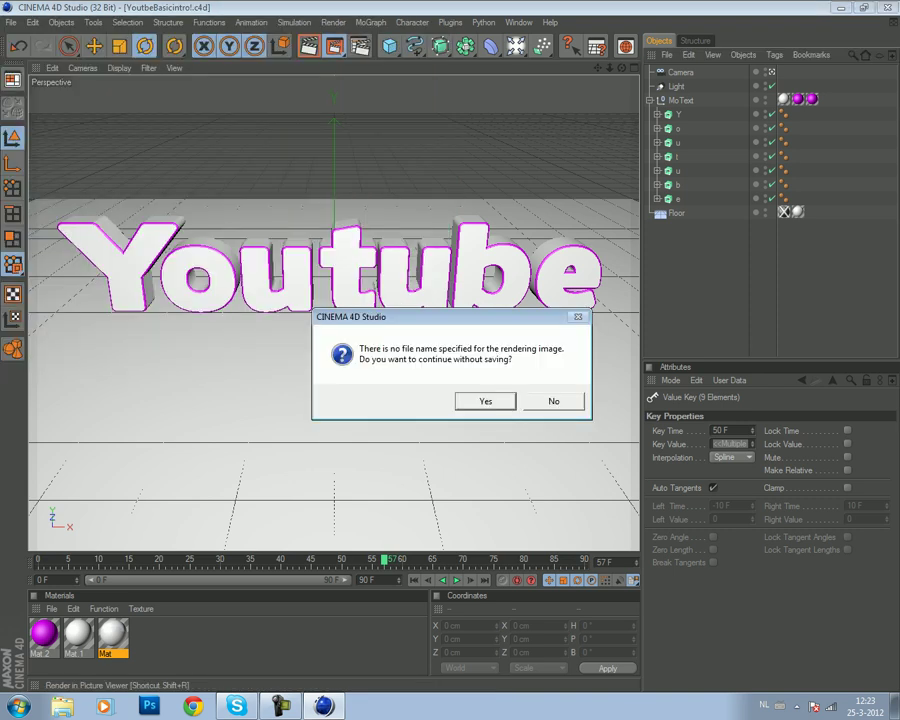
key(Return)
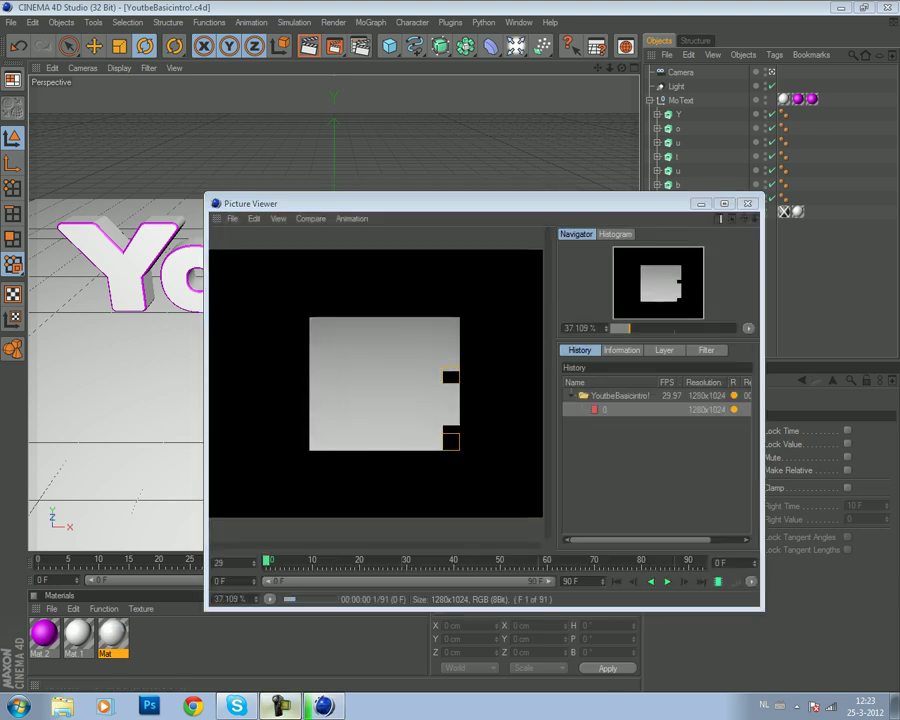